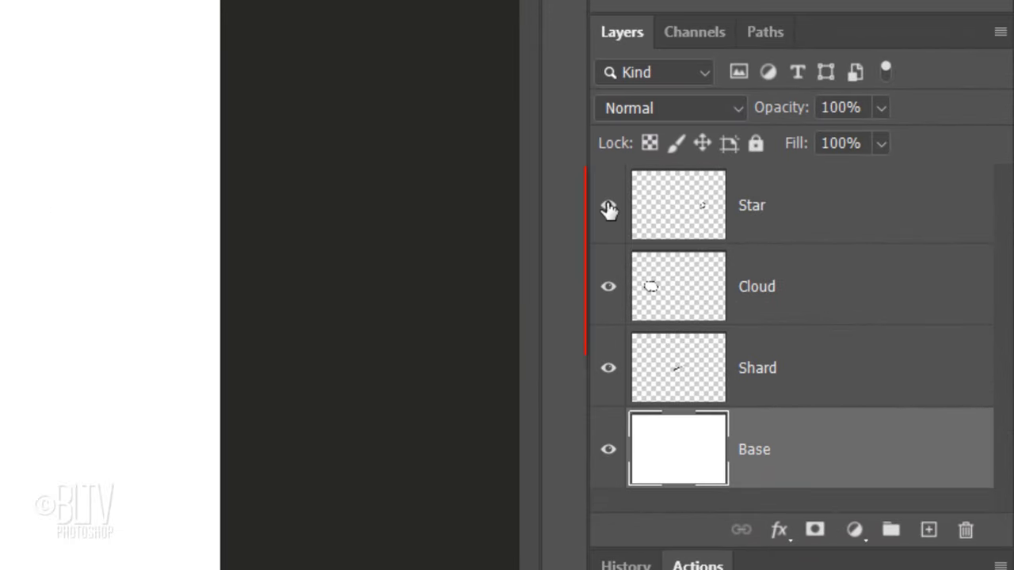
# Hide the Star, Cloud and Shard layers and add a new empty layer above Base
pyautogui.click(747, 263)
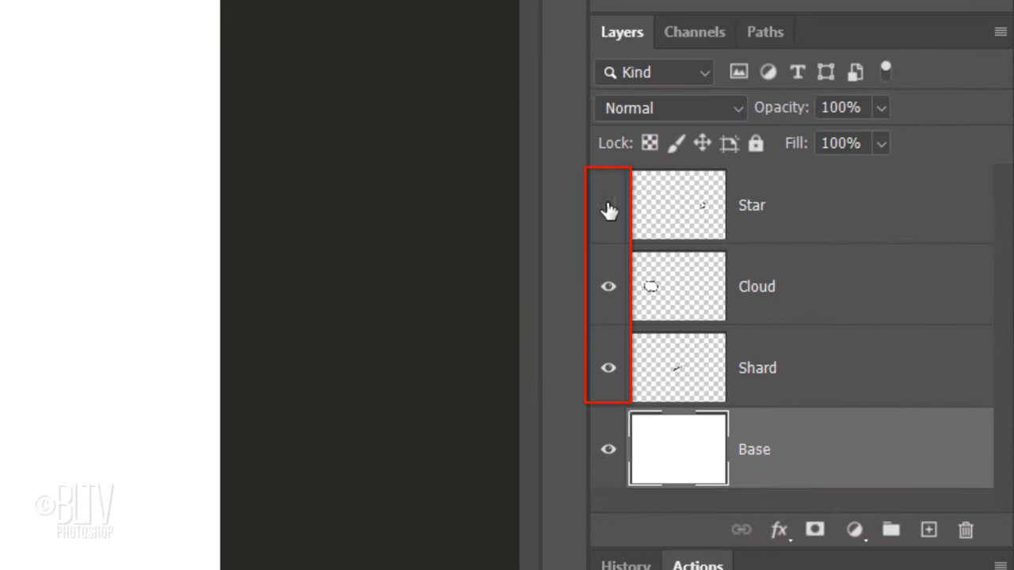
pyautogui.click(607, 289)
pyautogui.click(609, 371)
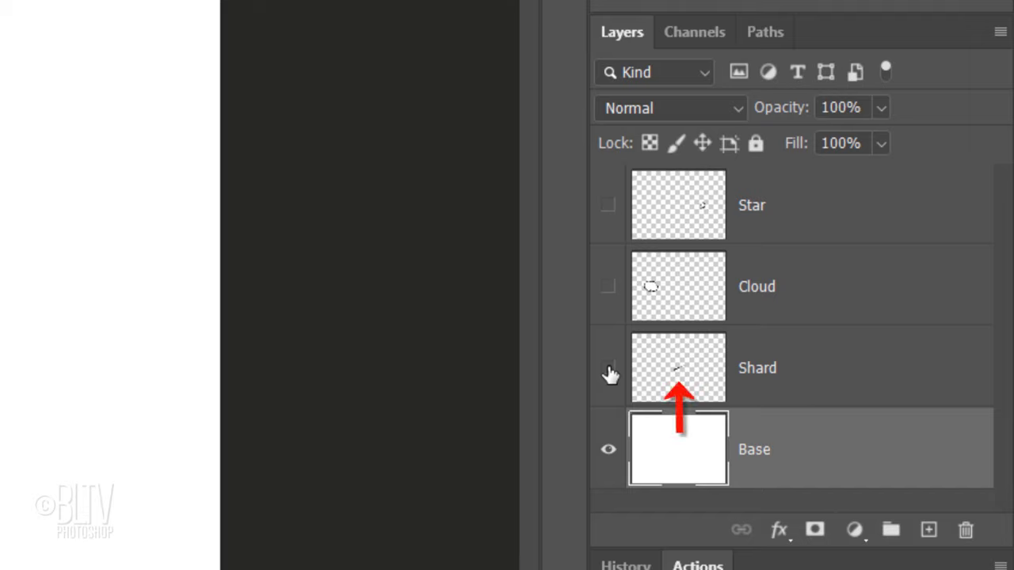
pyautogui.click(930, 531)
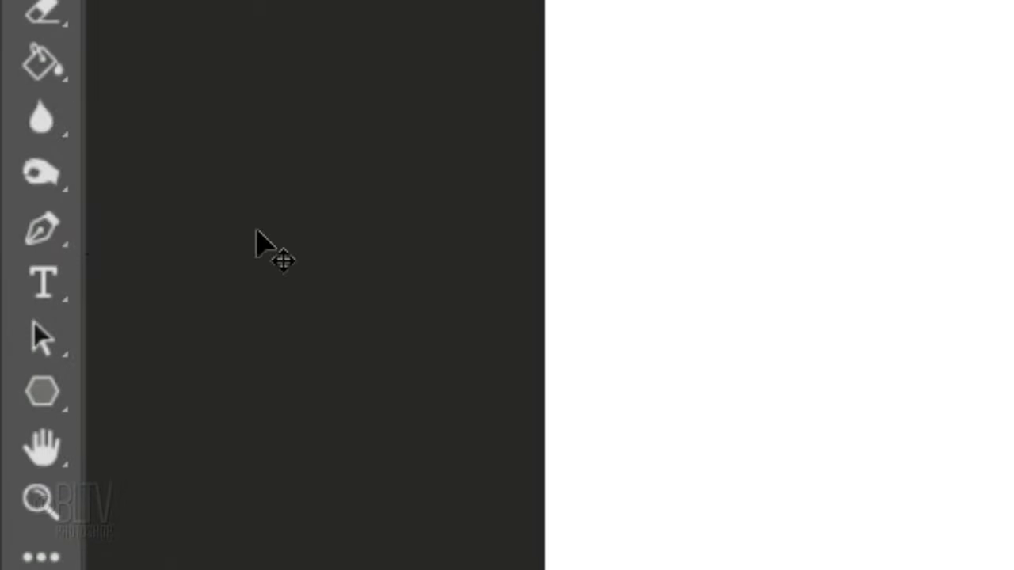
pyautogui.rightClick(71, 234)
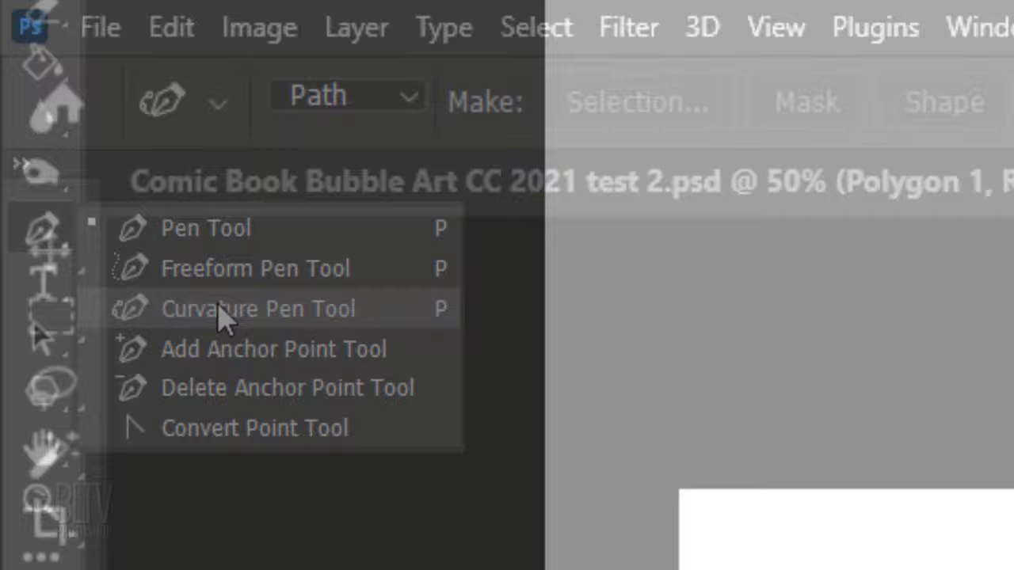
# Select the Curvature Pen in Path mode and place a few trial anchors on the canvas
pyautogui.click(219, 309)
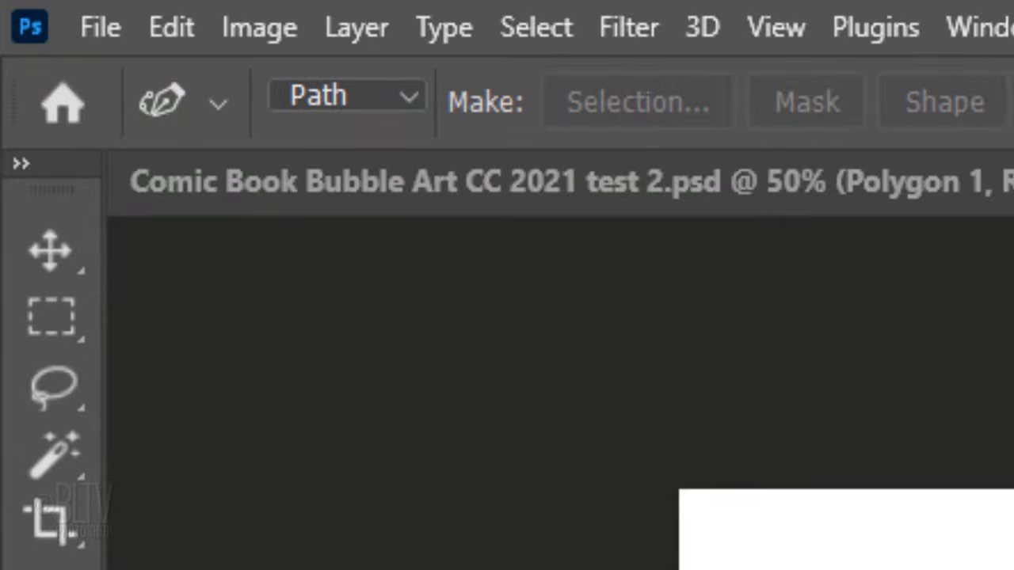
pyautogui.click(410, 102)
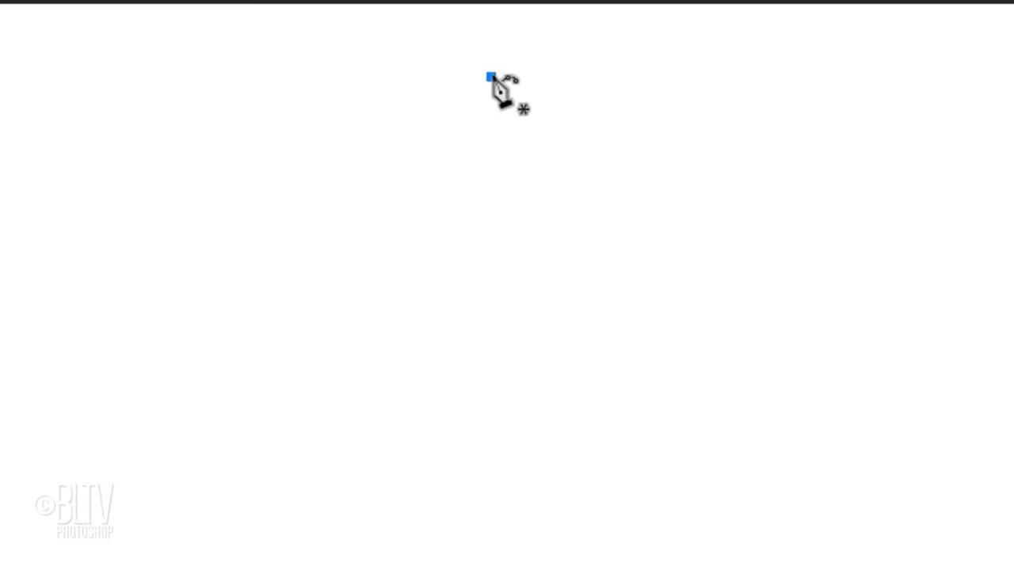
pyautogui.click(540, 238)
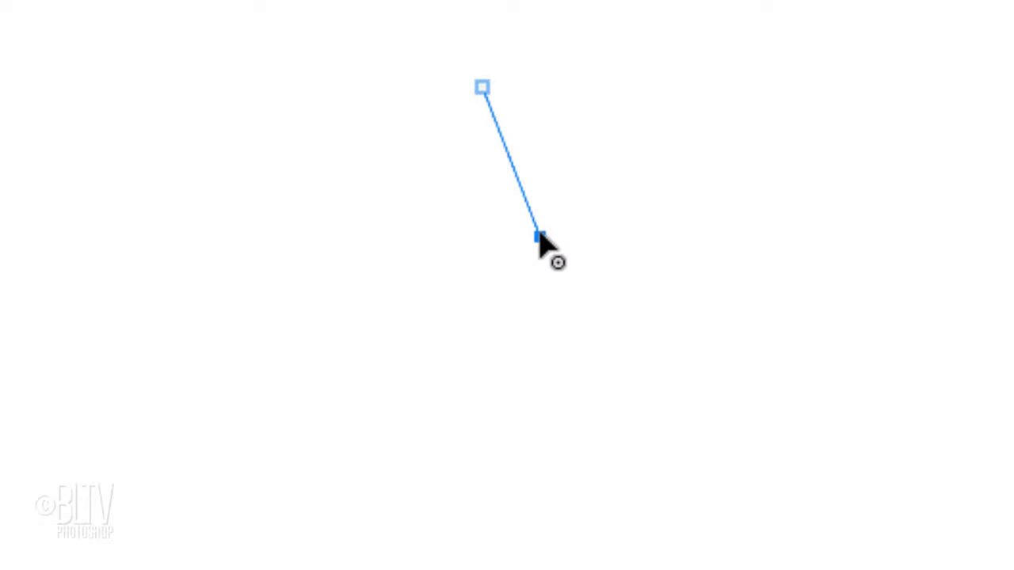
pyautogui.click(653, 149)
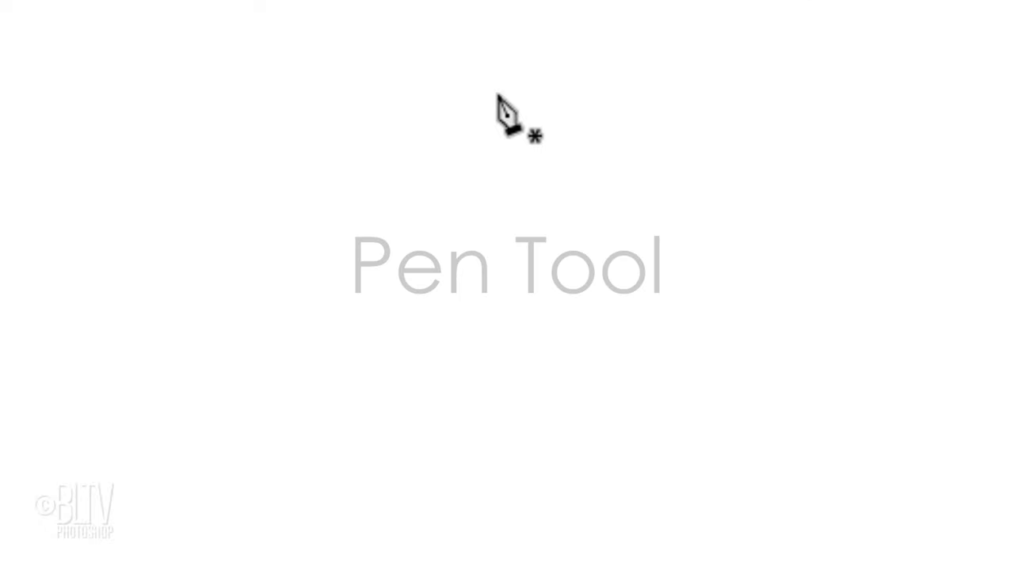
# Draw a new three-anchor path with two straight segments meeting at an angle
pyautogui.click(498, 95)
pyautogui.click(527, 258)
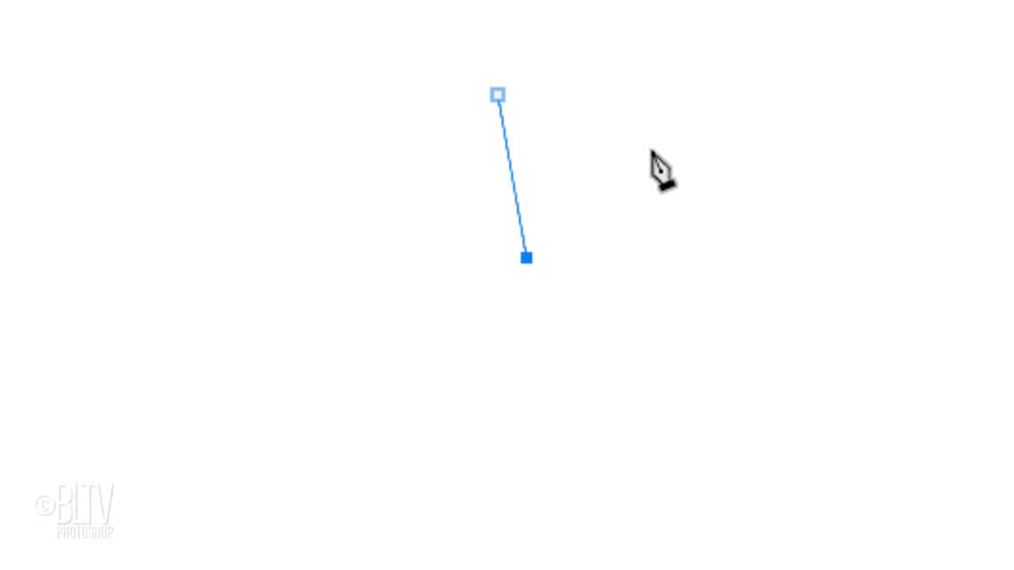
pyautogui.click(681, 140)
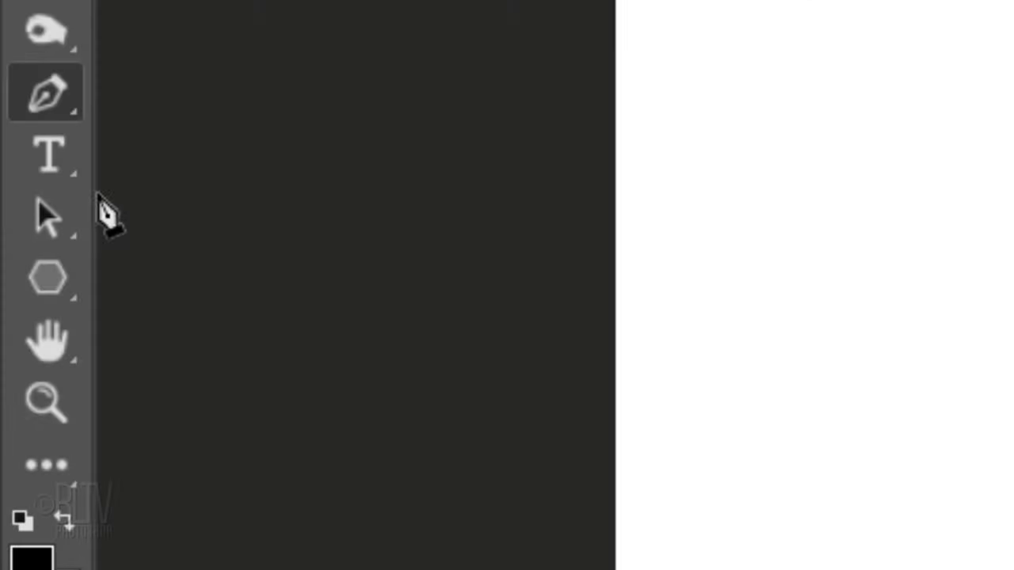
pyautogui.rightClick(48, 218)
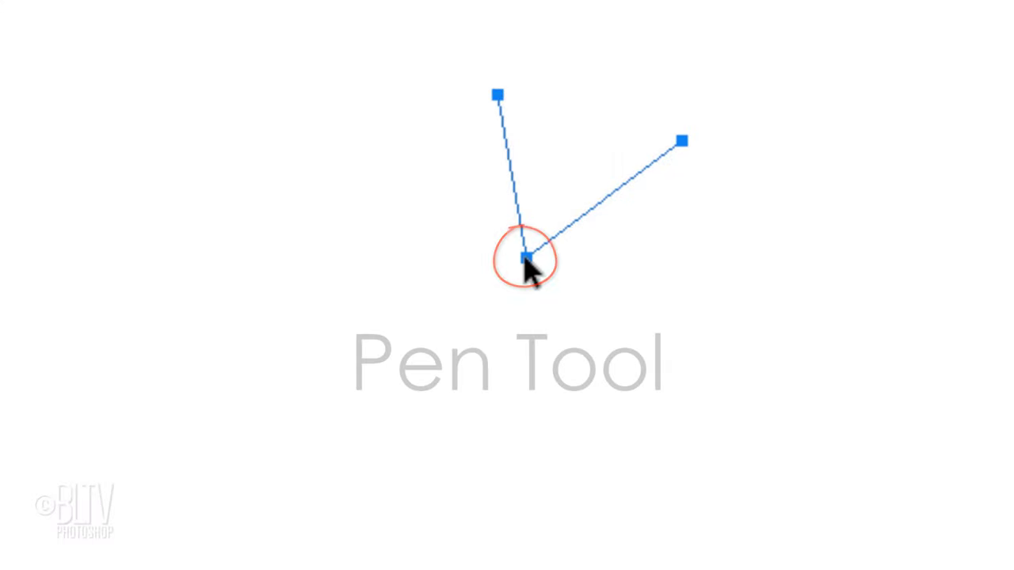
pyautogui.hotkey('ctrl', 'alt')
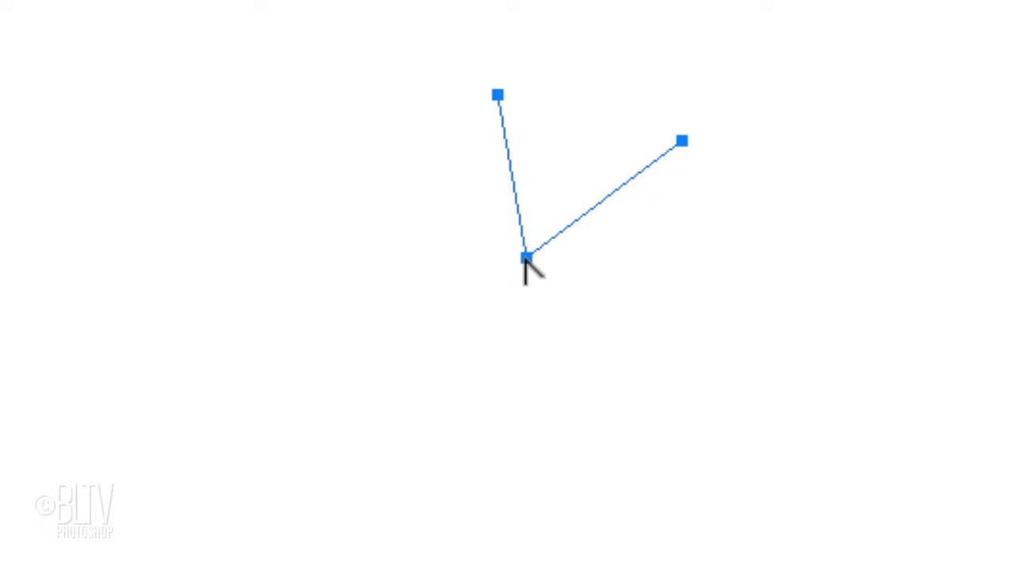
# Smooth the corner into a curve, extend it, and make the middle anchor sharp
pyautogui.moveTo(526, 259); pyautogui.dragTo(592, 281)
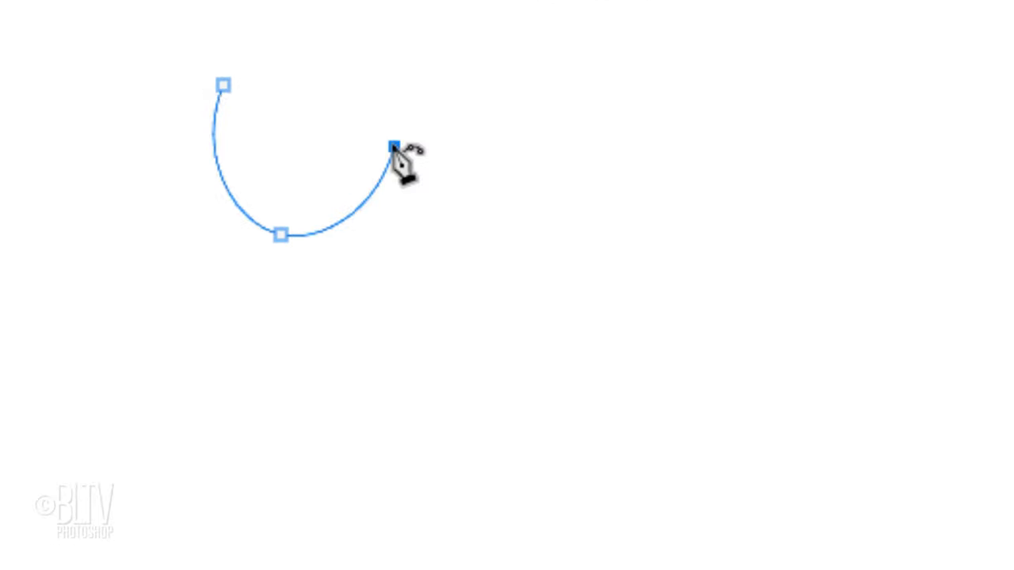
pyautogui.moveTo(385, 145); pyautogui.dragTo(381, 145)
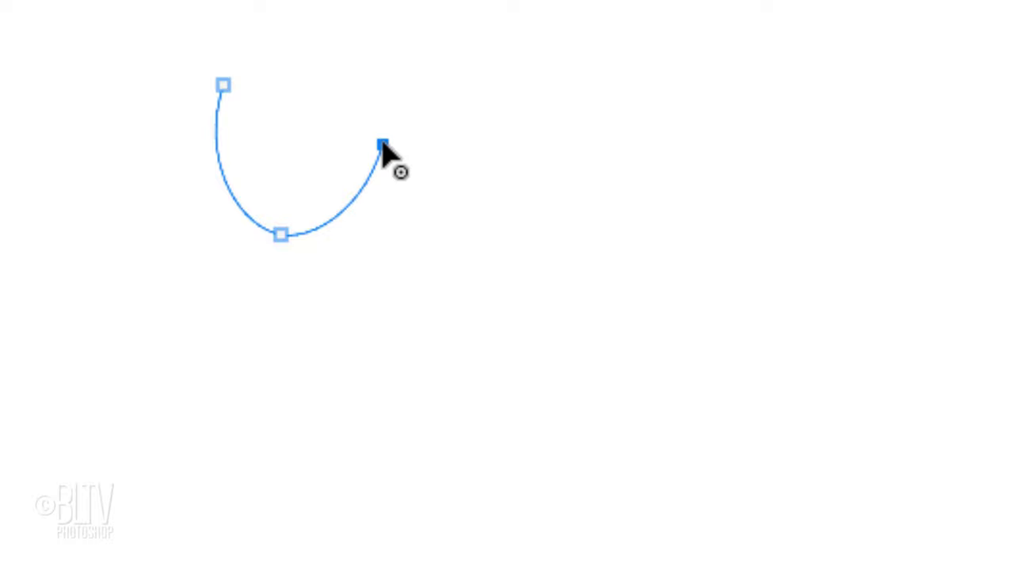
pyautogui.click(416, 264)
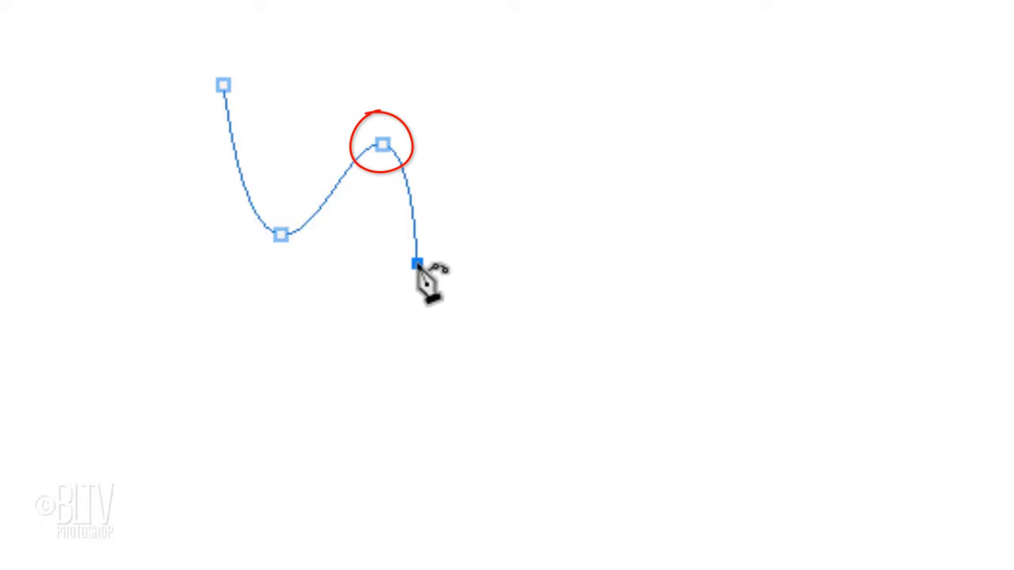
pyautogui.keyDown('alt'); pyautogui.click(382, 145); pyautogui.keyUp('alt')
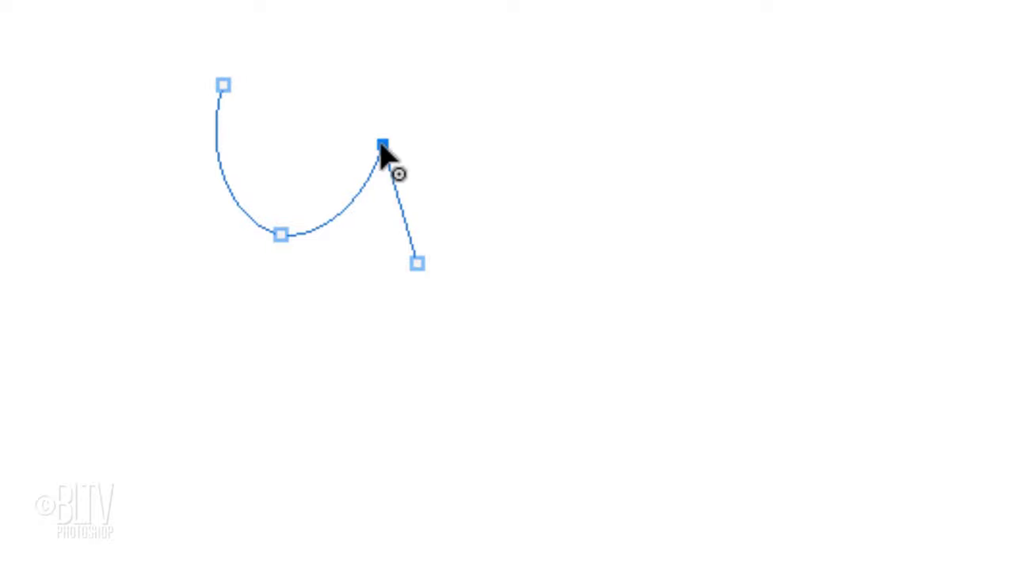
# Extend the zigzag with an upward spike tip and further curving anchors across the top
pyautogui.click(549, 203)
pyautogui.moveTo(550, 203); pyautogui.dragTo(667, 82)
pyautogui.click(595, 296)
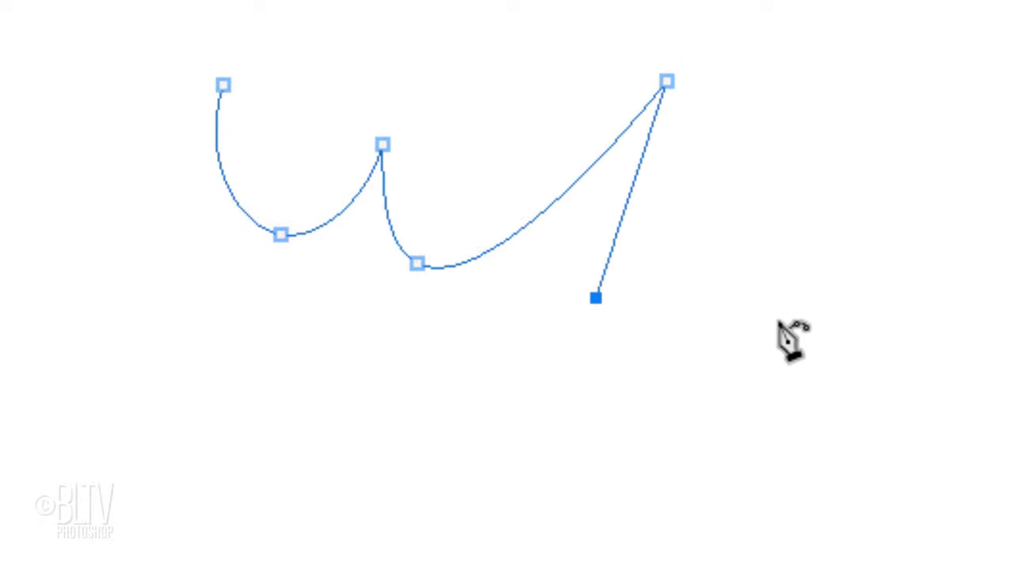
pyautogui.click(862, 278)
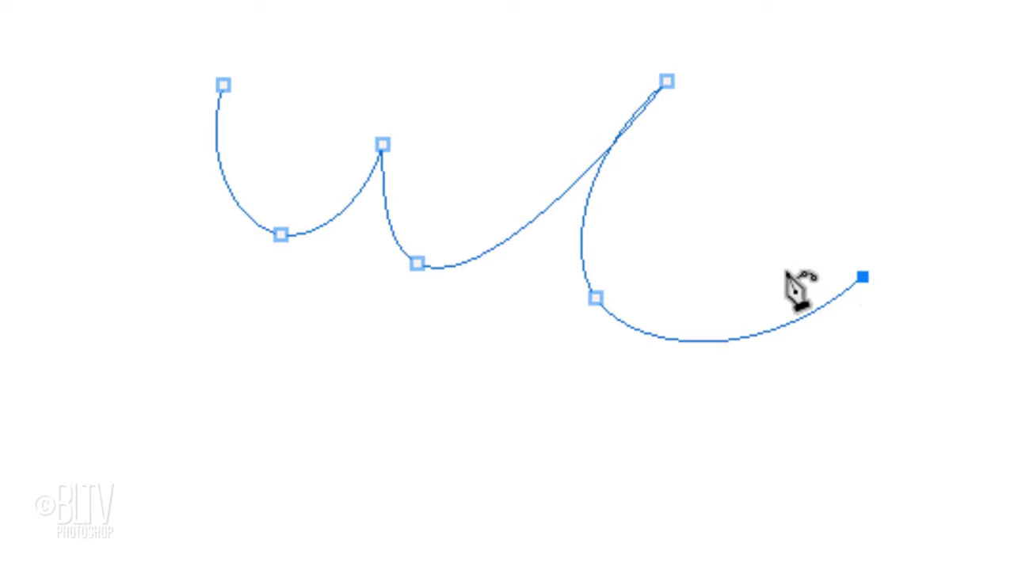
pyautogui.click(596, 175)
pyautogui.moveTo(599, 176); pyautogui.dragTo(615, 175)
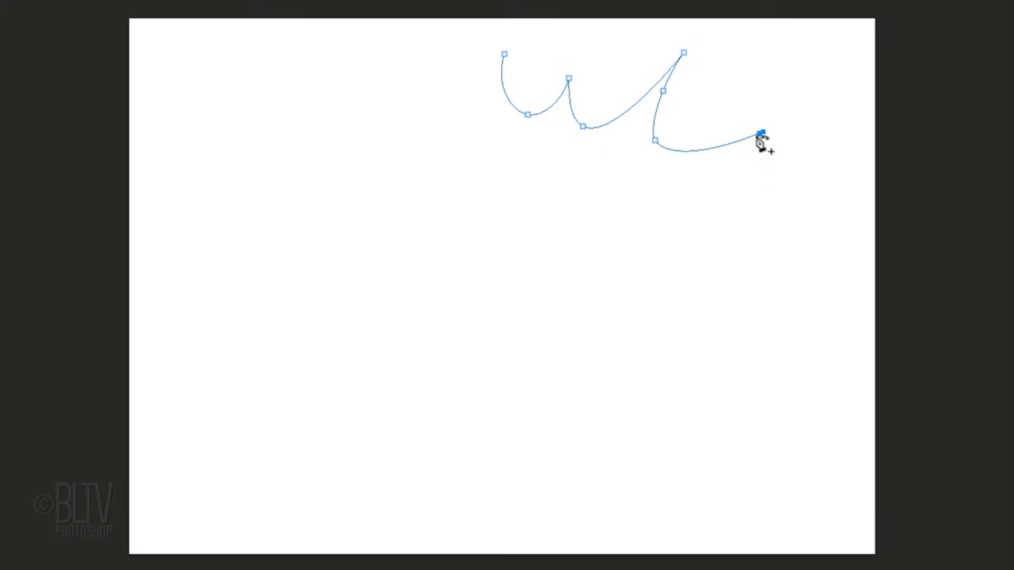
# Add zigzag spike anchors down the right side of the canvas
pyautogui.click(678, 194)
pyautogui.click(818, 225)
pyautogui.click(716, 251)
pyautogui.click(783, 281)
pyautogui.click(717, 290)
pyautogui.click(821, 371)
pyautogui.click(716, 364)
pyautogui.click(812, 455)
# Continue the spikes along the bottom of the canvas
pyautogui.click(685, 398)
pyautogui.click(699, 466)
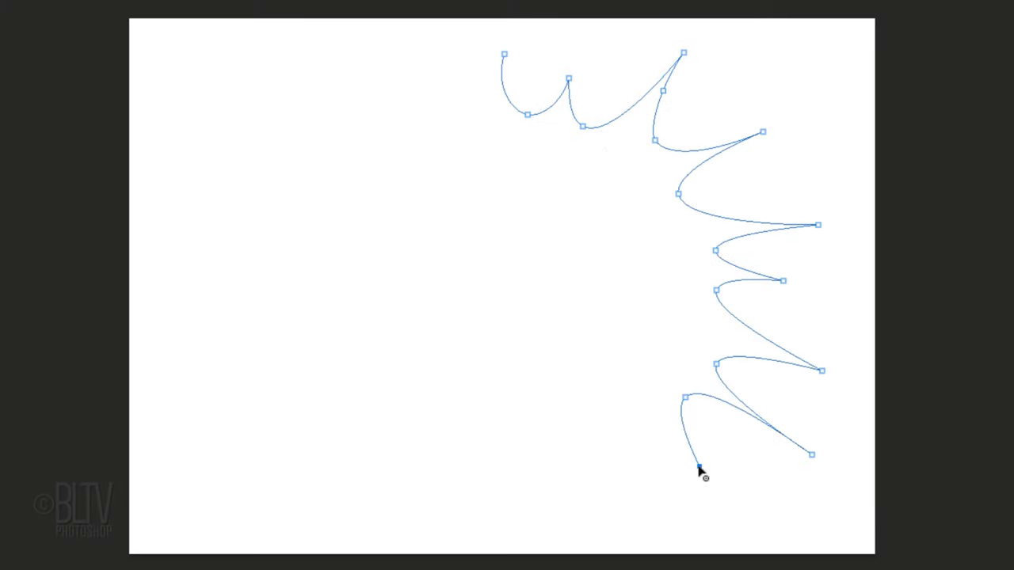
pyautogui.click(643, 401)
pyautogui.click(632, 448)
pyautogui.click(603, 401)
pyautogui.click(569, 516)
pyautogui.click(526, 394)
pyautogui.click(464, 398)
# Continue the spikes around the bottom-left corner and up the left side
pyautogui.click(491, 476)
pyautogui.click(402, 388)
pyautogui.click(395, 515)
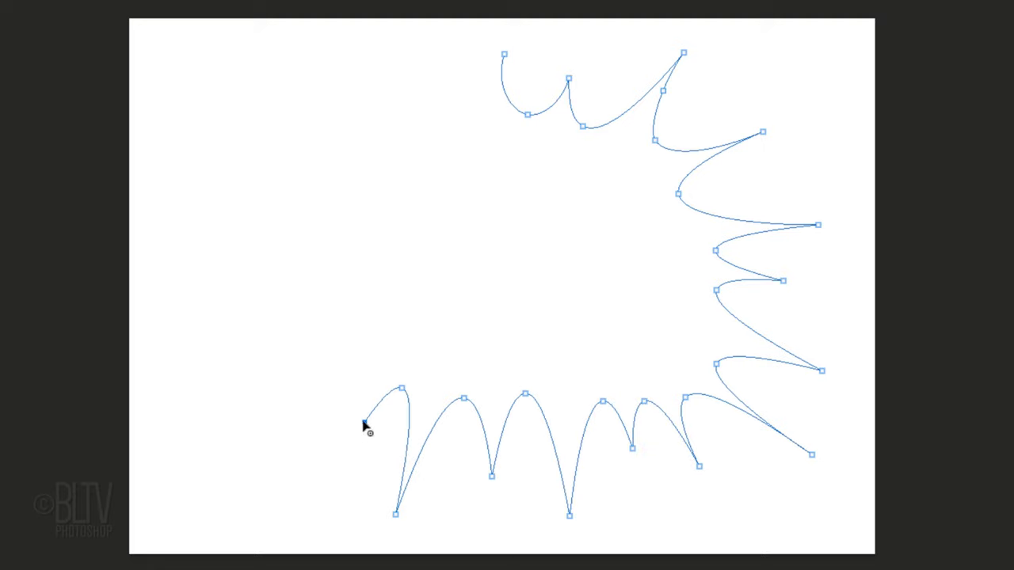
pyautogui.click(364, 422)
pyautogui.click(212, 504)
pyautogui.click(162, 300)
pyautogui.click(291, 258)
pyautogui.click(177, 152)
# Add spikes across the top-left and close the outline at its starting anchor
pyautogui.click(274, 164)
pyautogui.click(179, 64)
pyautogui.click(315, 132)
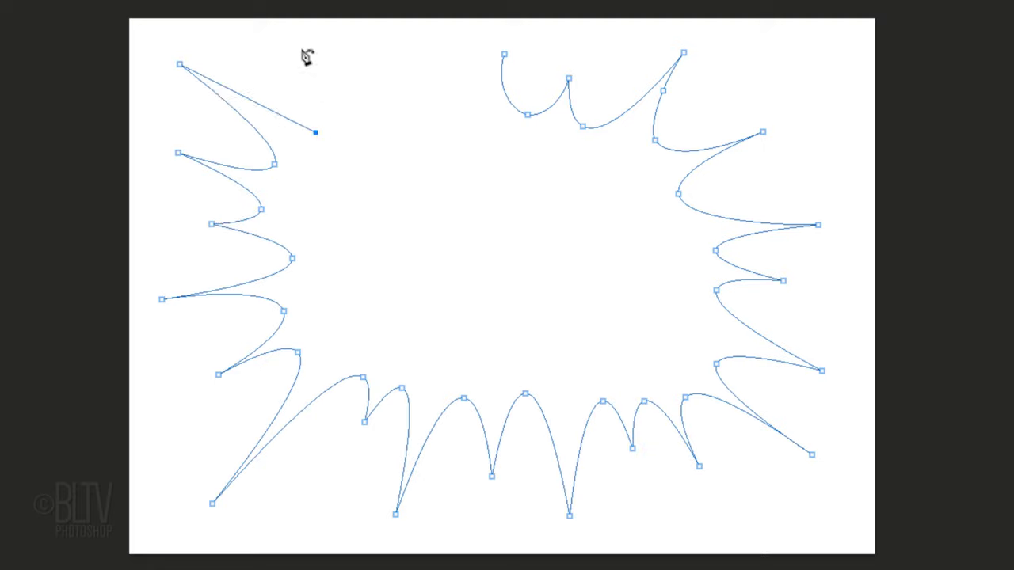
pyautogui.click(302, 49)
pyautogui.click(364, 117)
pyautogui.click(389, 31)
pyautogui.click(420, 120)
pyautogui.click(455, 36)
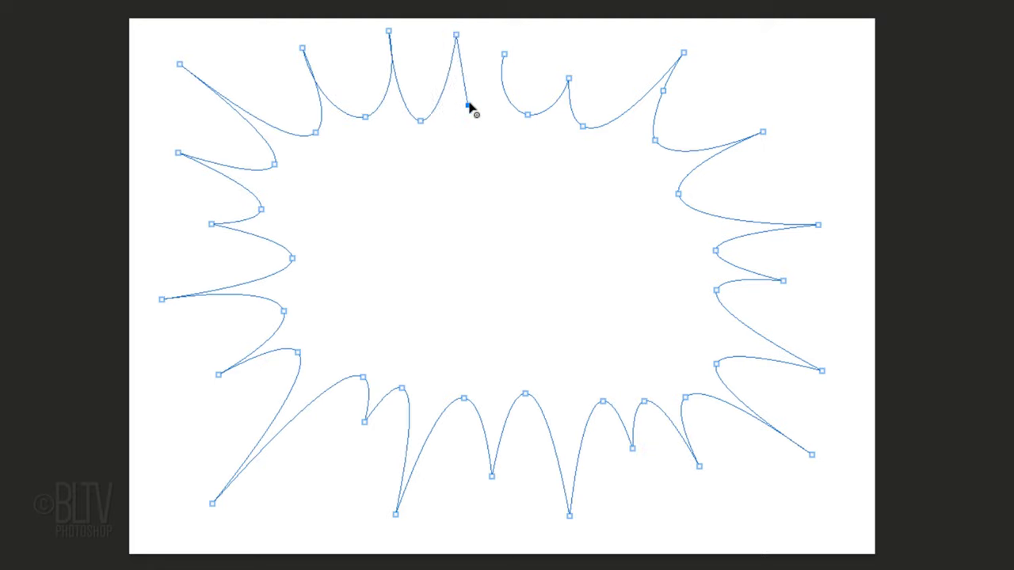
pyautogui.click(504, 54)
# Pull the right-side spike tips outward and upward to refine the burst
pyautogui.moveTo(818, 225); pyautogui.dragTo(842, 225)
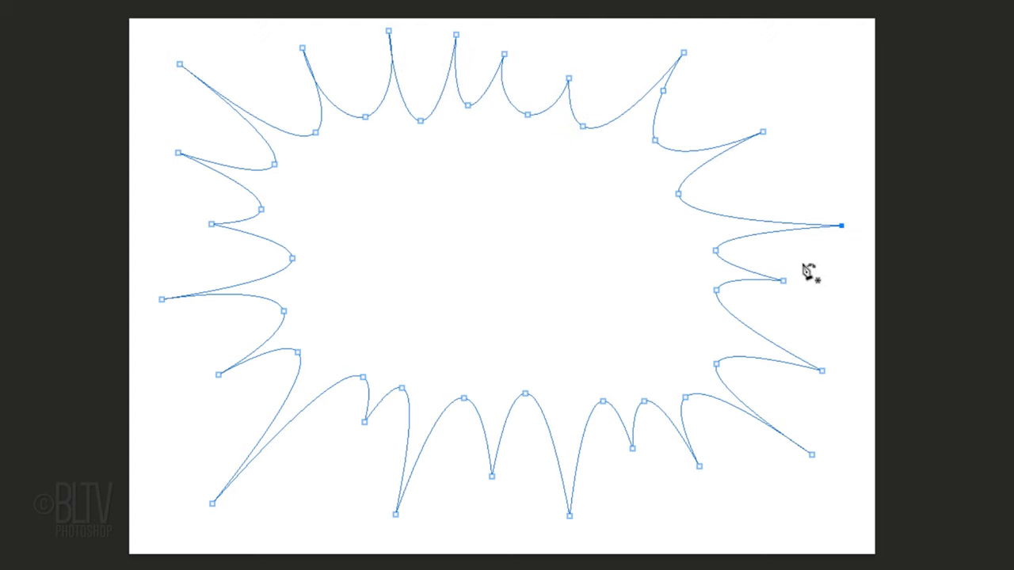
pyautogui.moveTo(783, 280); pyautogui.dragTo(832, 291)
pyautogui.moveTo(762, 131); pyautogui.dragTo(807, 105)
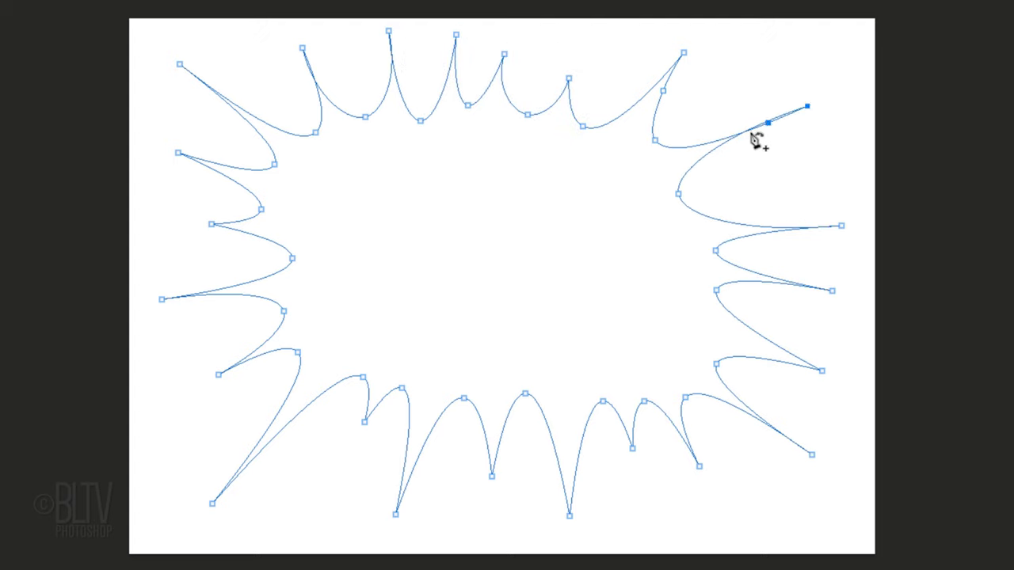
pyautogui.moveTo(680, 194); pyautogui.dragTo(735, 153)
# Turn the burst path into a selection with 0 px feather and show it as Work Path
pyautogui.rightClick(734, 155)
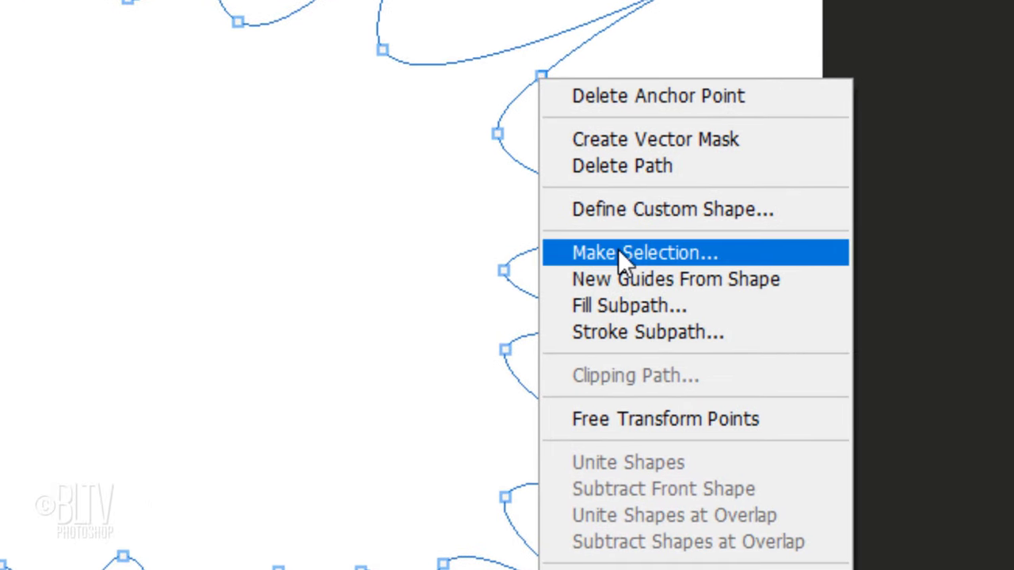
pyautogui.click(618, 252)
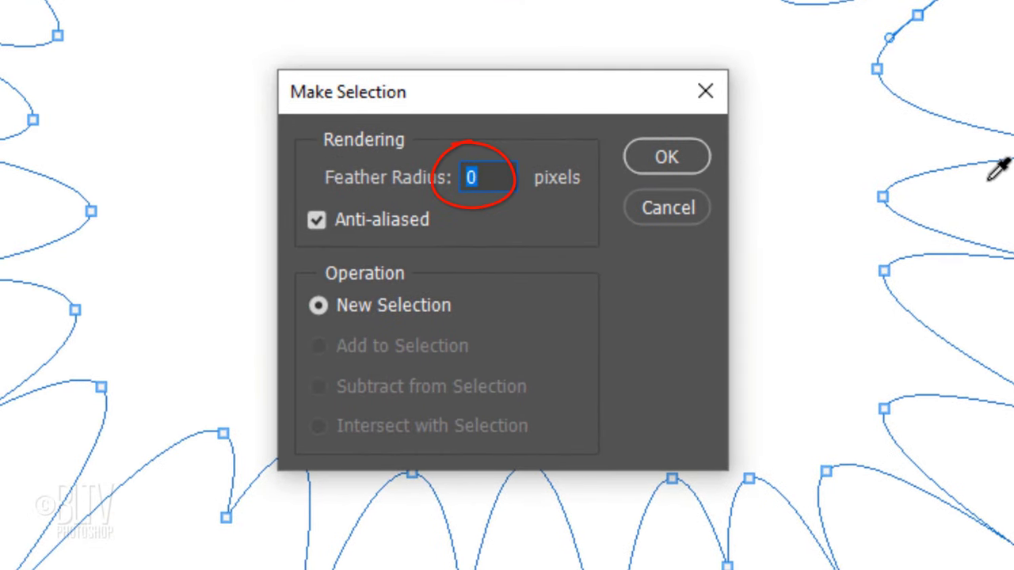
pyautogui.click(665, 162)
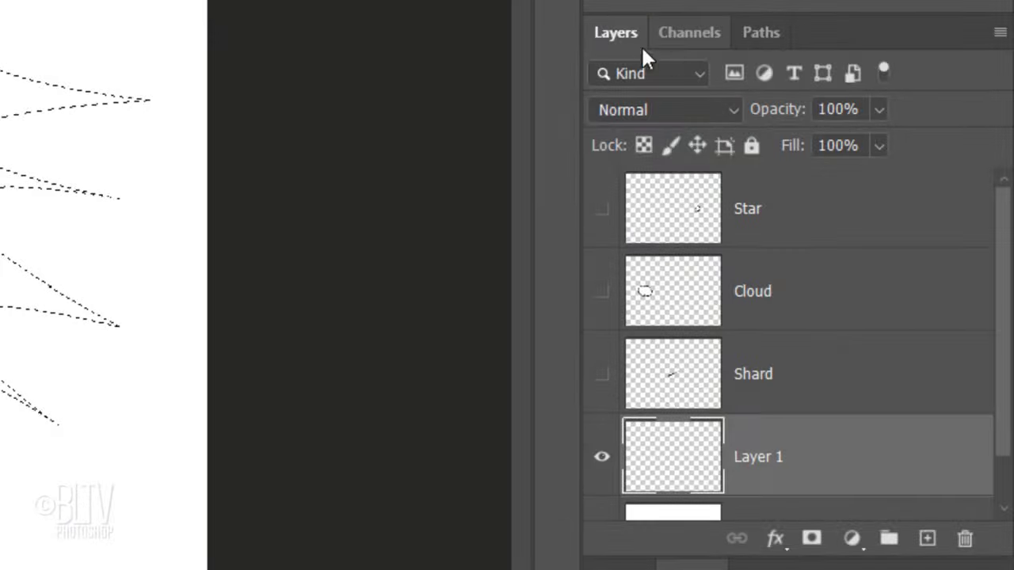
pyautogui.click(756, 33)
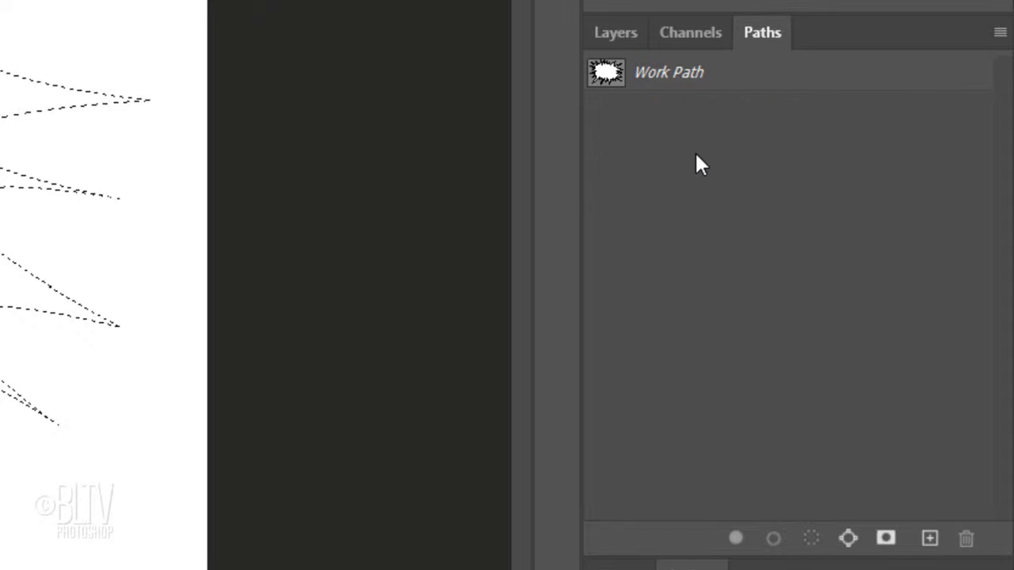
# Fill the starburst selection on Layer 1 with solid black and deselect
pyautogui.click(615, 36)
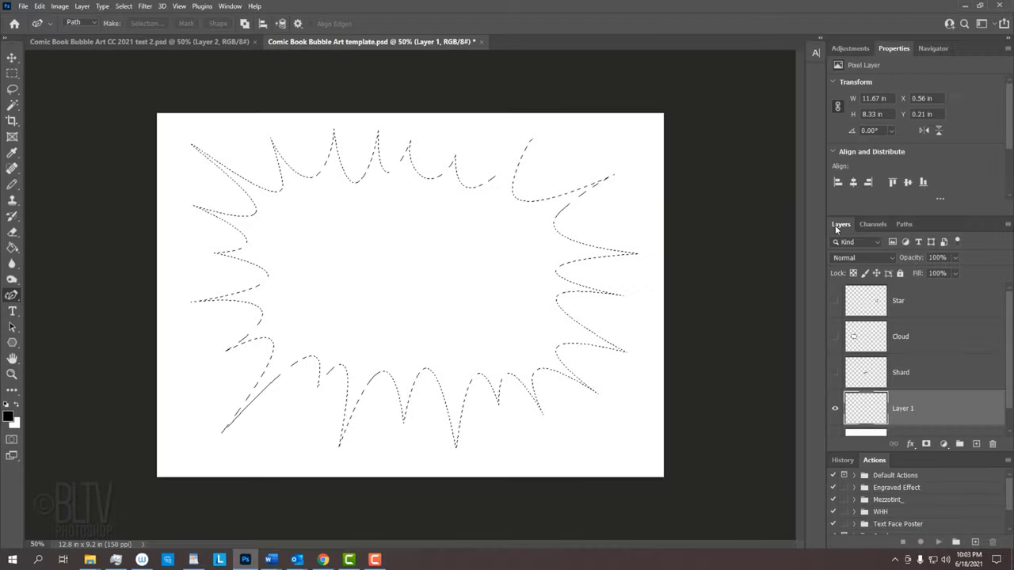
pyautogui.hotkey('ctrl', 'Delete')
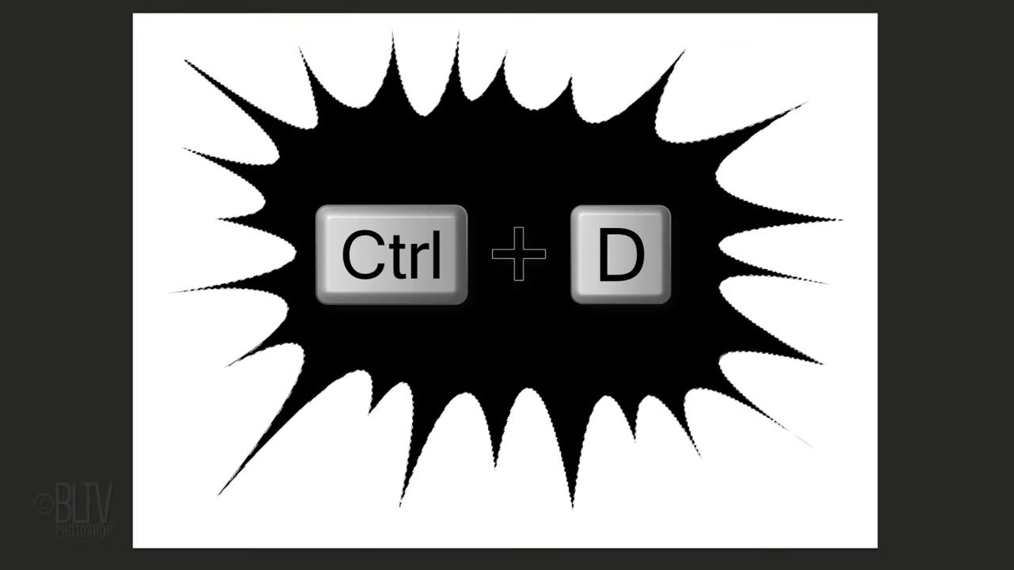
pyautogui.hotkey('ctrl', 'd')
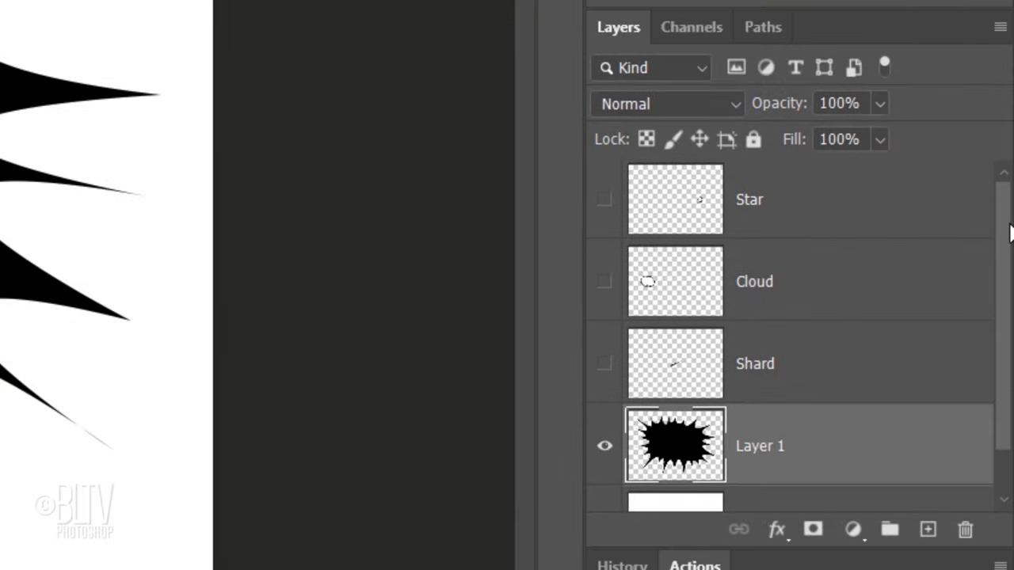
# Set the foreground colour to 2089F5 and fill the Base layer with it
pyautogui.scroll(-1, 1010, 416)
pyautogui.click(666, 474)
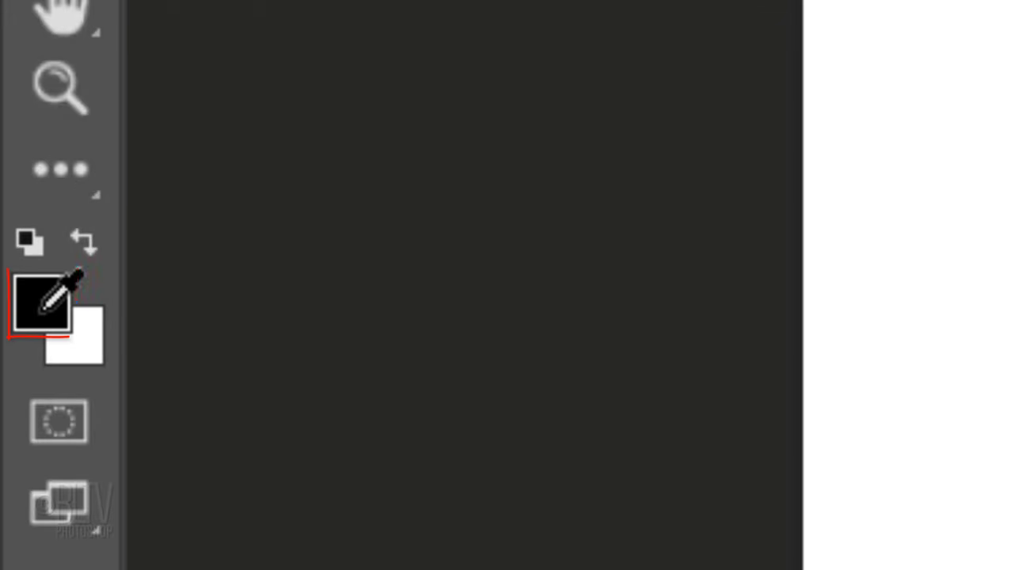
pyautogui.click(43, 303)
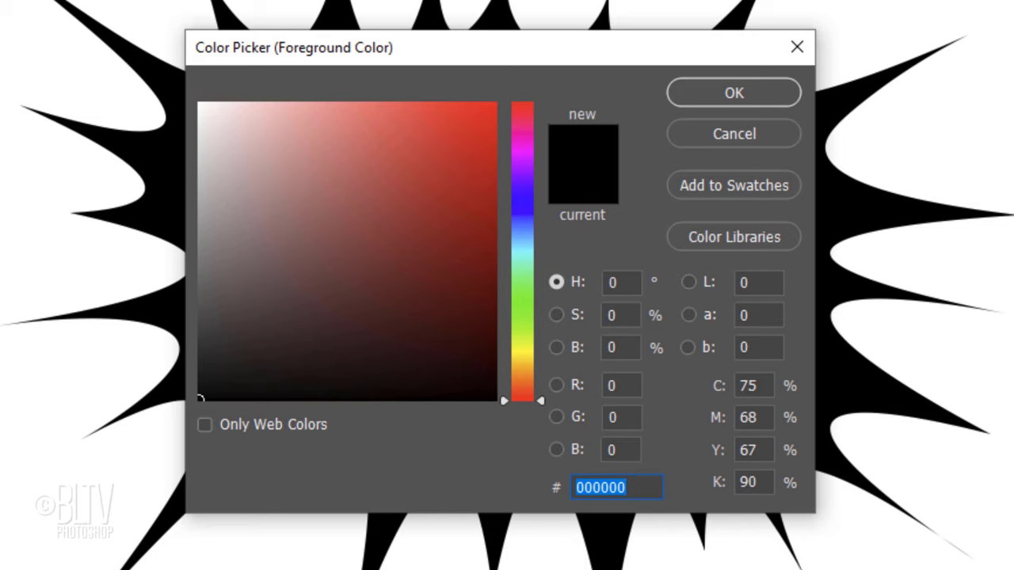
pyautogui.write('2089F')
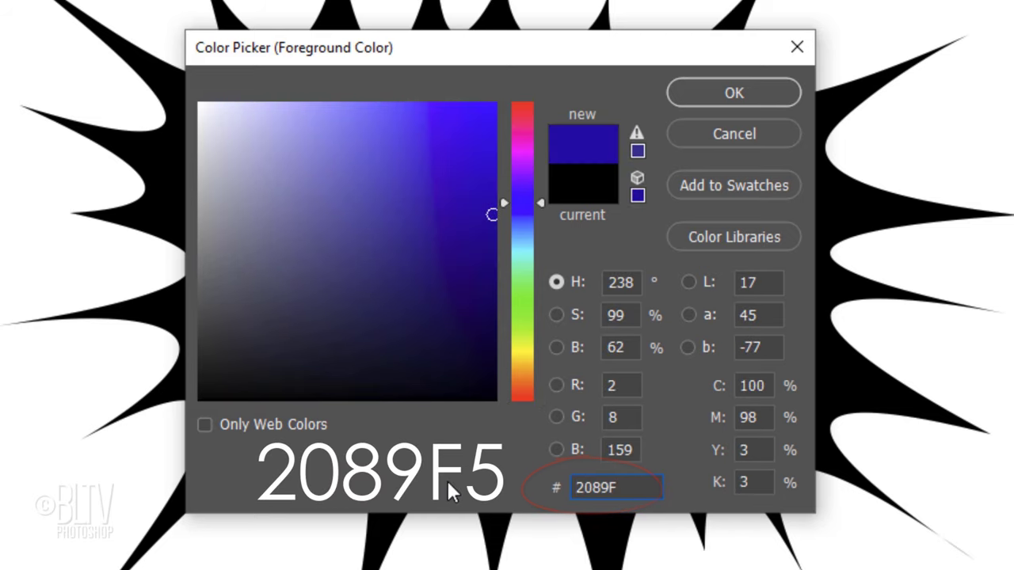
pyautogui.write('5')
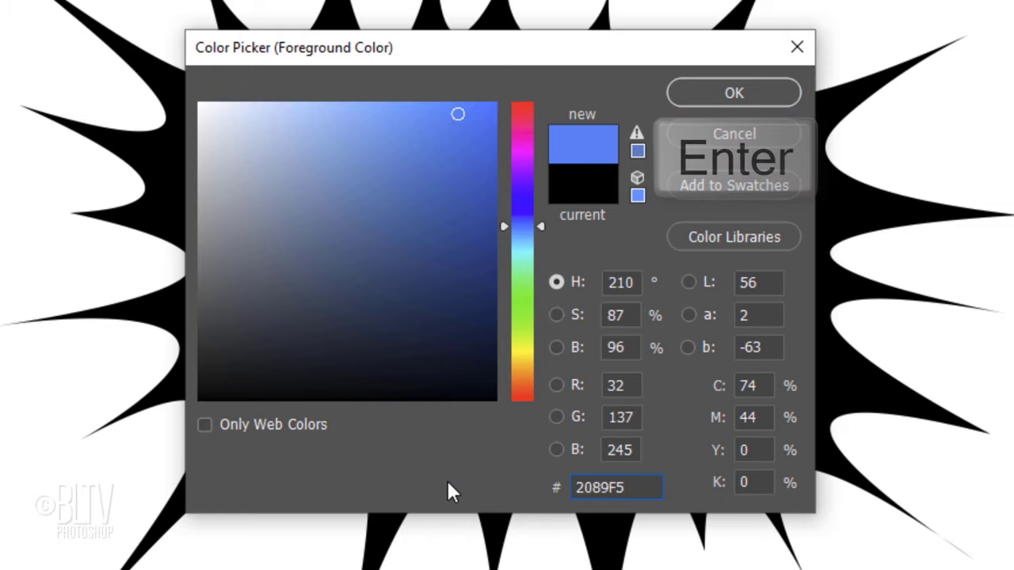
pyautogui.press('Return')
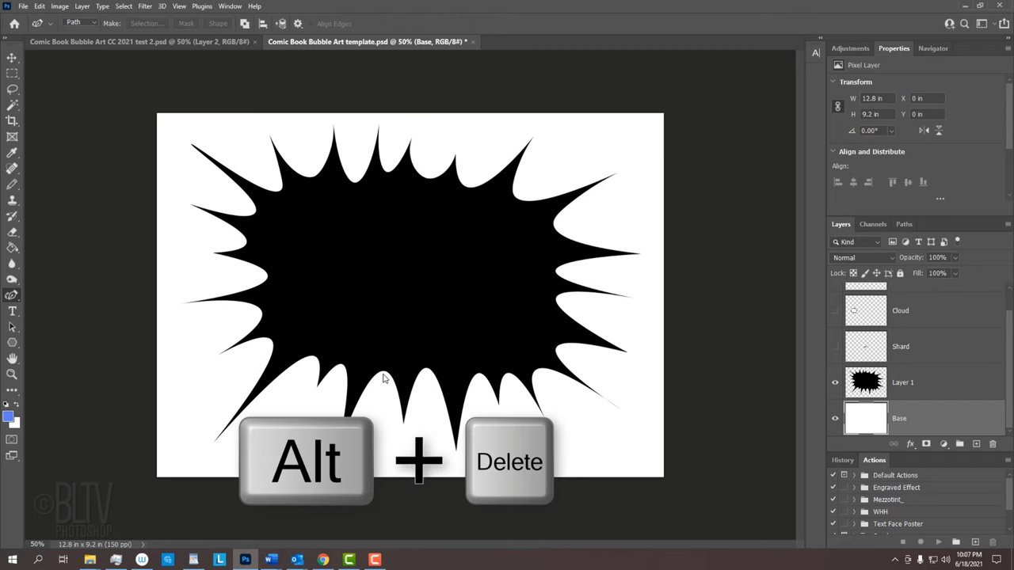
pyautogui.hotkey('alt', 'Delete')
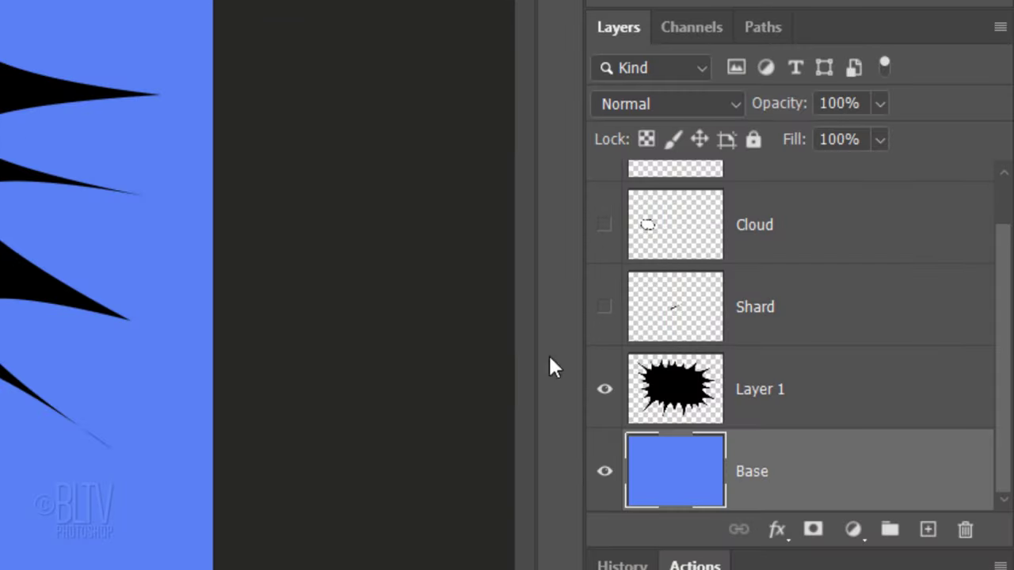
# Give Layer 1 a yellow FFE400 Color Overlay layer style
pyautogui.doubleClick(832, 389)
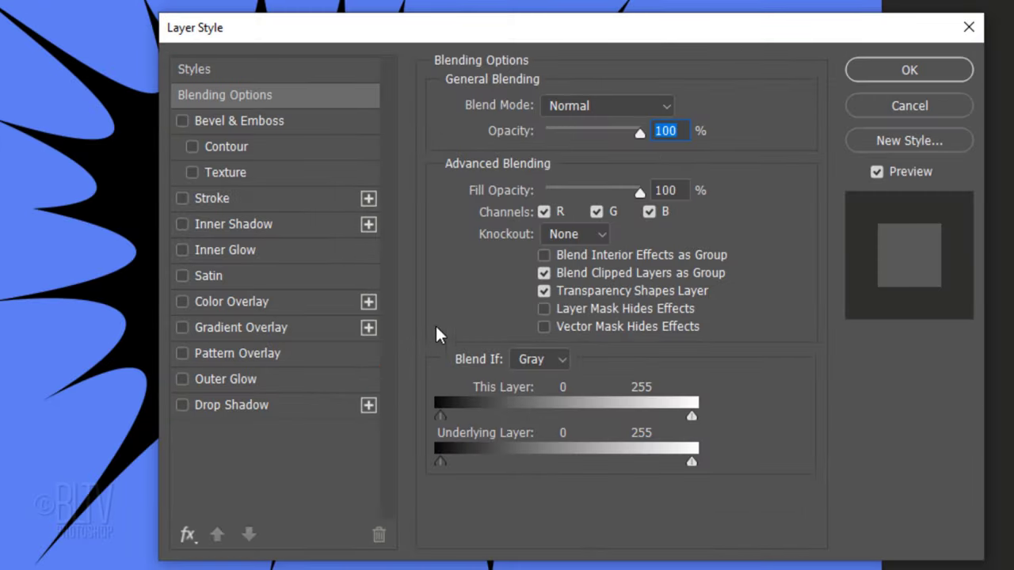
pyautogui.click(214, 302)
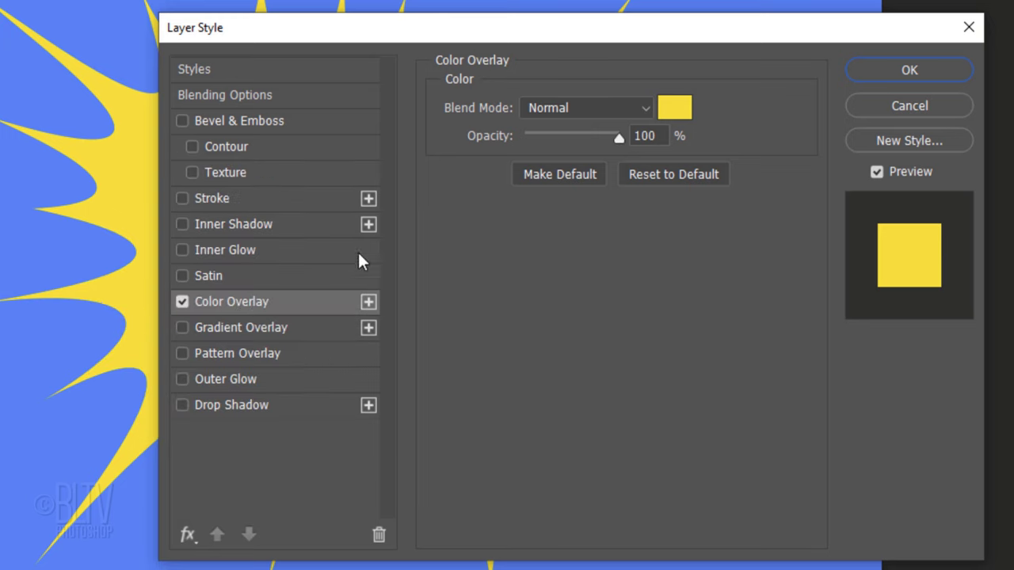
pyautogui.click(674, 109)
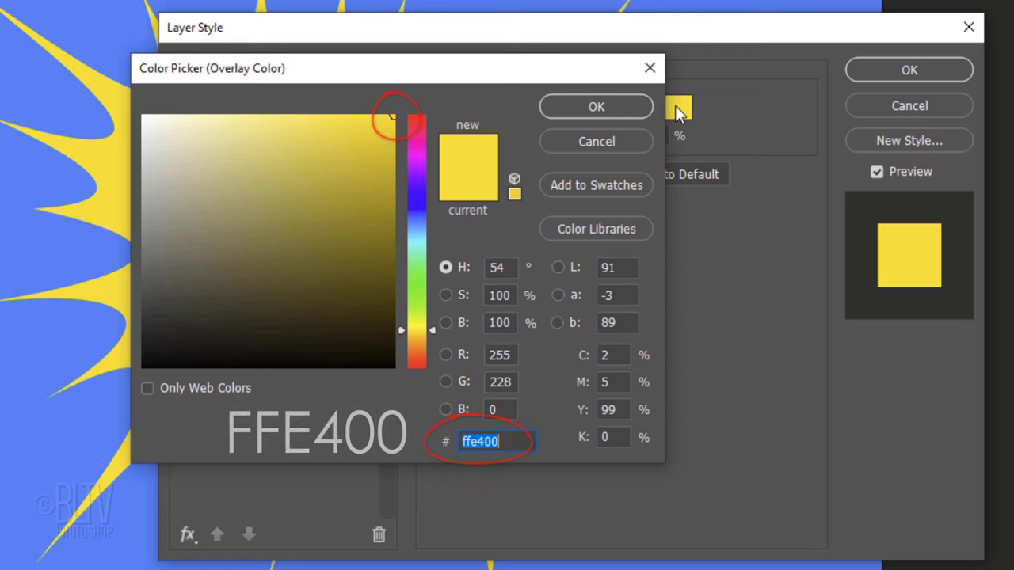
pyautogui.click(604, 108)
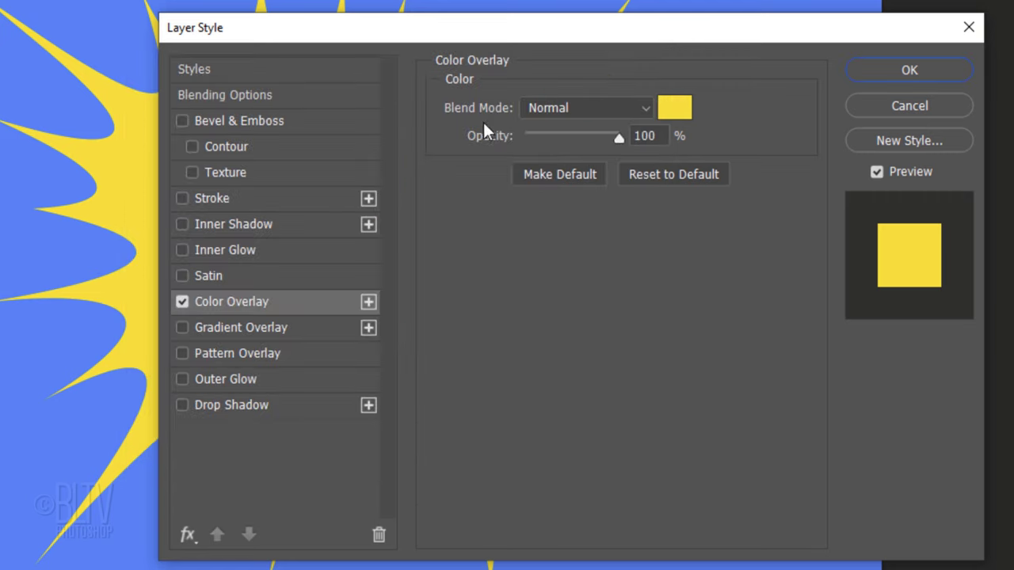
# Add a 40 px inside red FF0000 stroke to the starburst
pyautogui.click(220, 199)
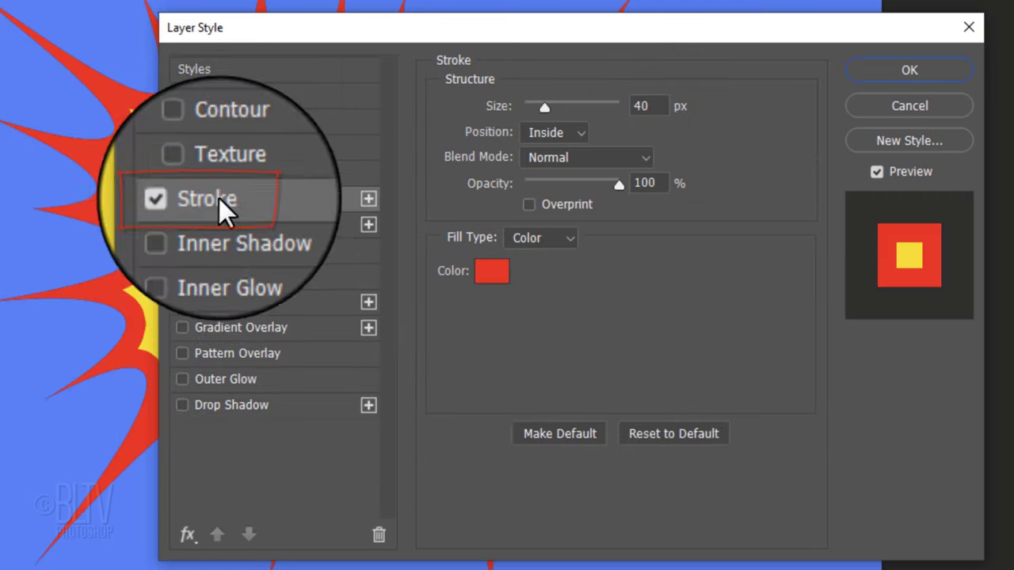
pyautogui.click(485, 274)
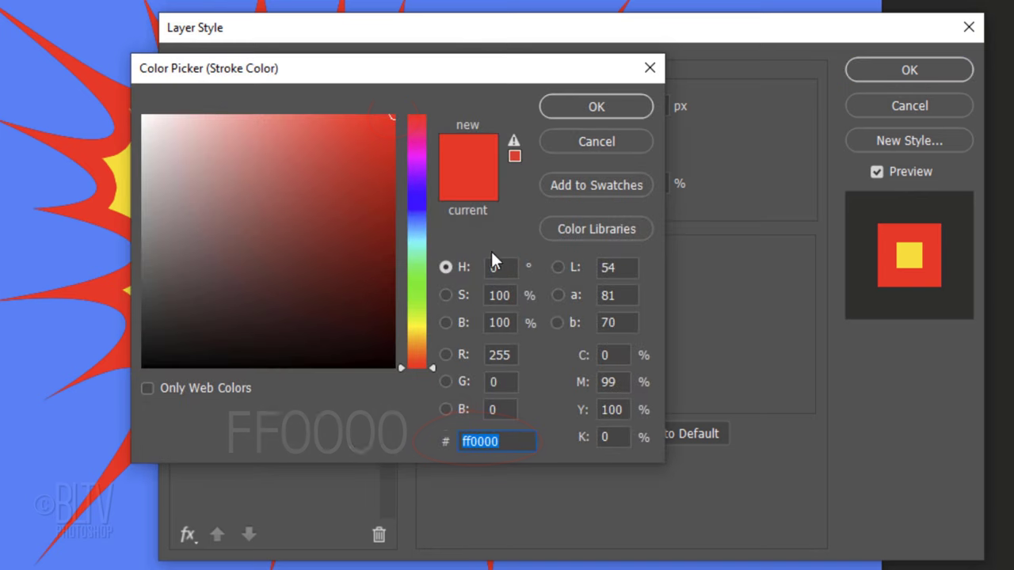
pyautogui.click(591, 107)
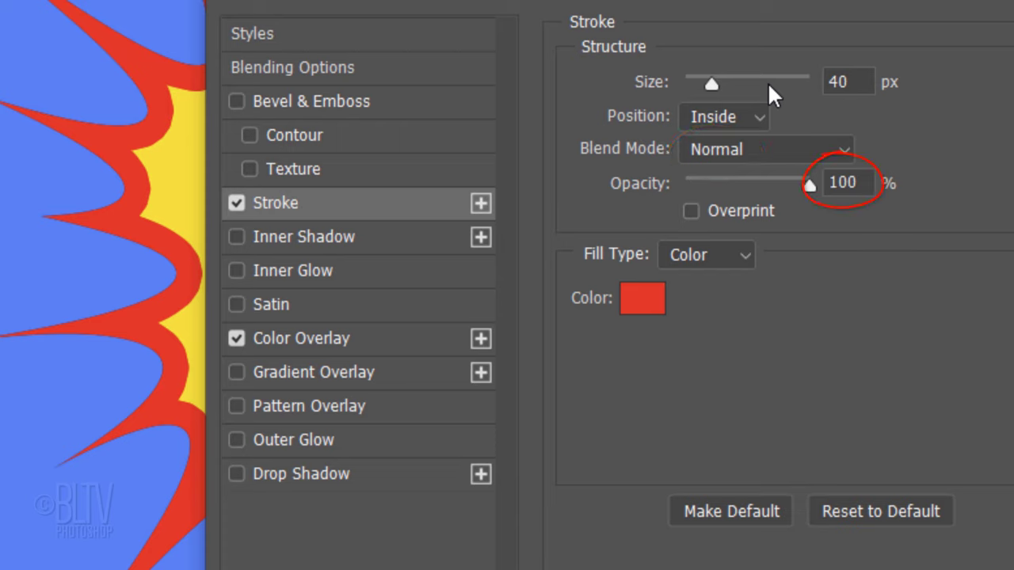
# Add a second stroke in white ffffff at 18 px
pyautogui.click(481, 204)
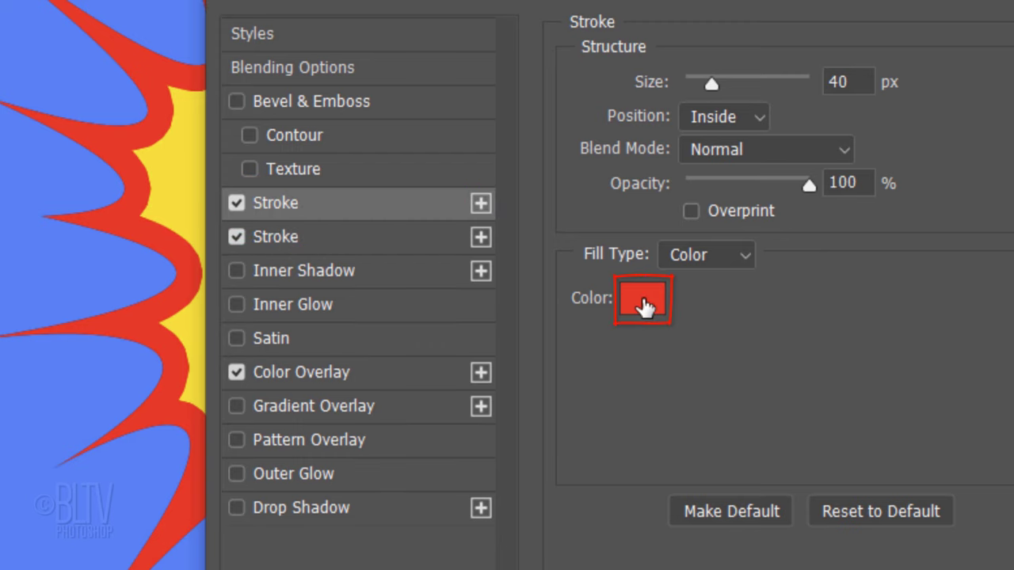
pyautogui.click(644, 308)
pyautogui.write('ffffff')
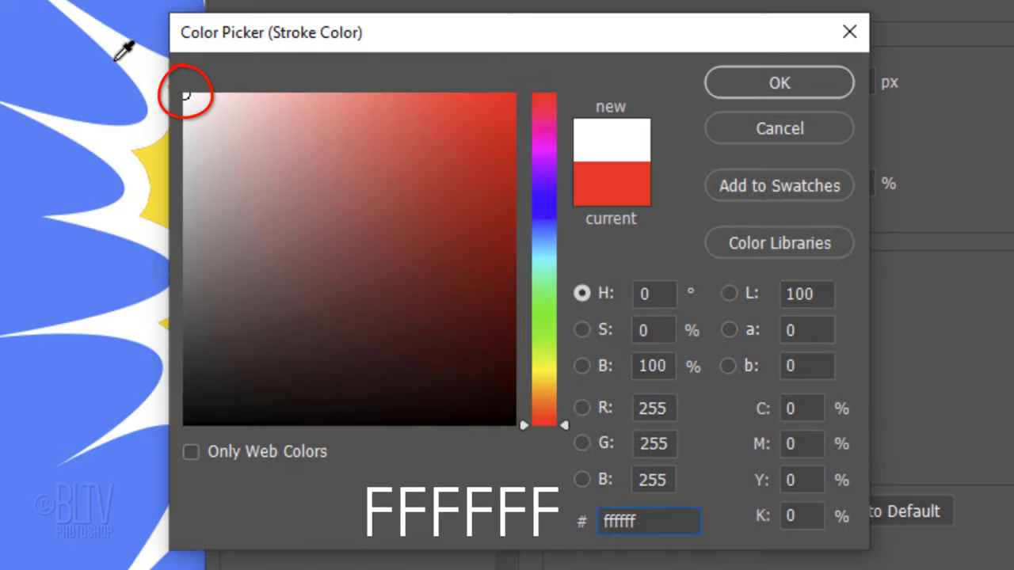
pyautogui.click(767, 85)
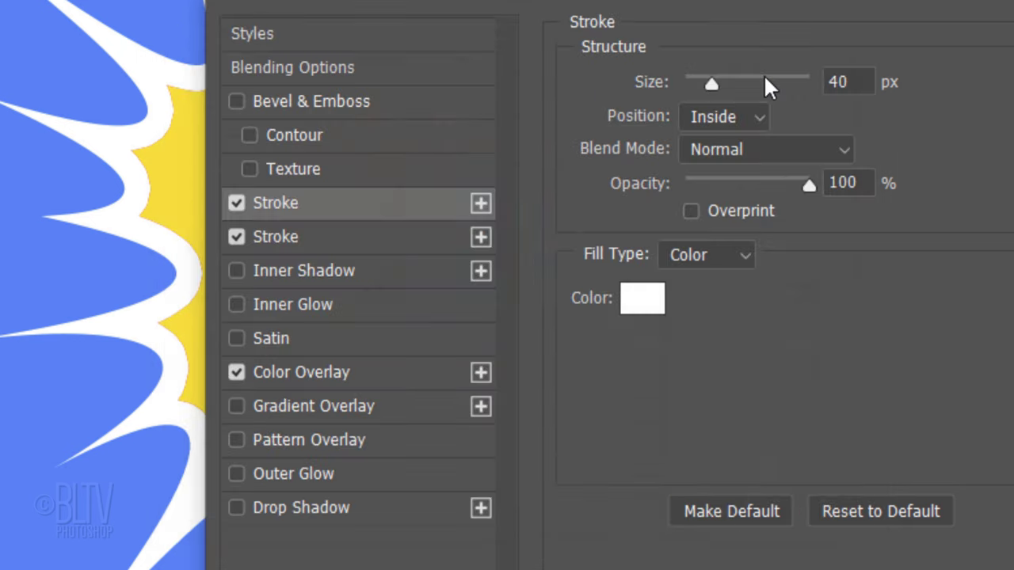
pyautogui.doubleClick(830, 83)
pyautogui.write('18')
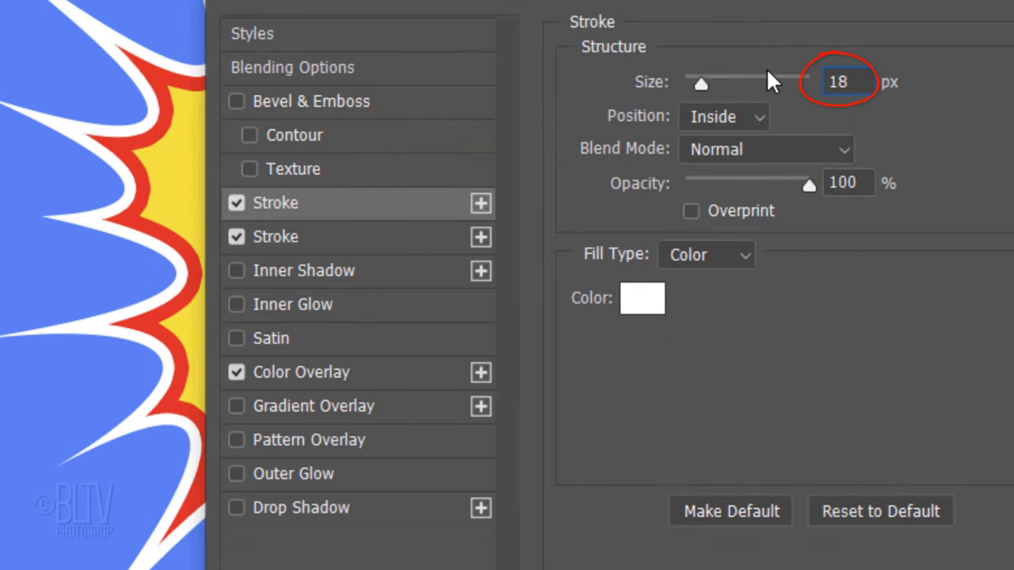
# Add a third black 000000 stroke at 13 px and apply the layer styles
pyautogui.click(481, 205)
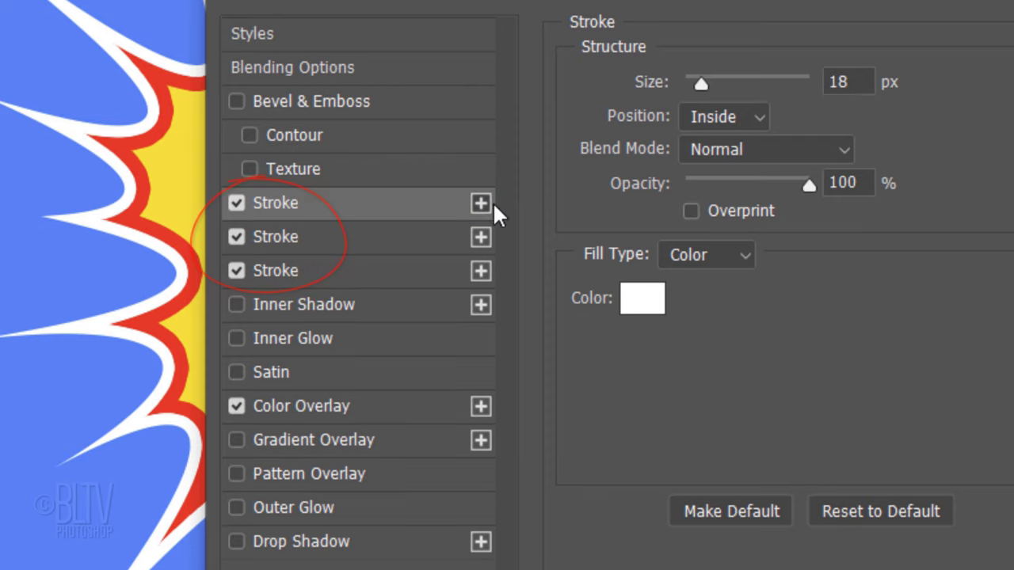
pyautogui.click(642, 304)
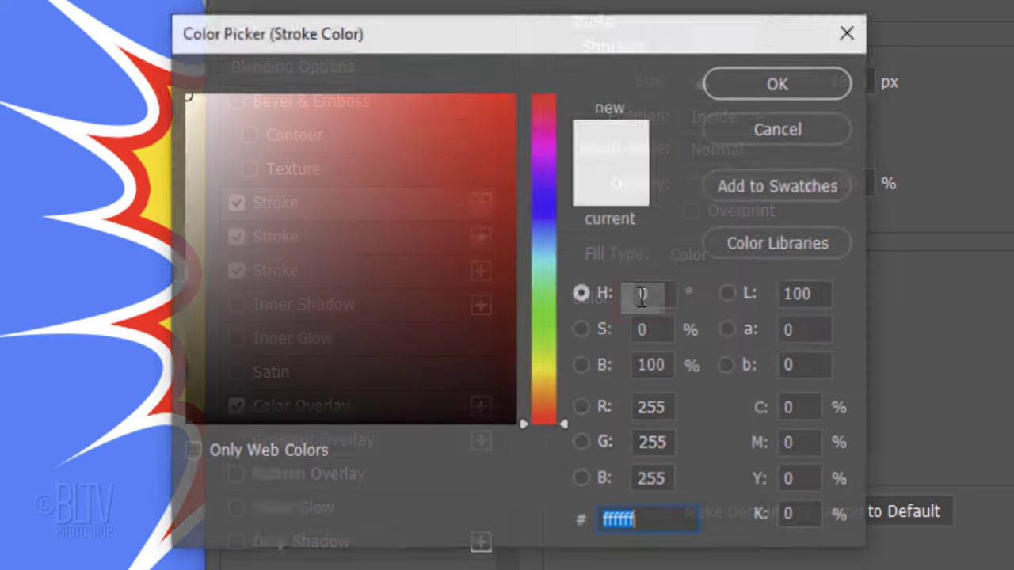
pyautogui.moveTo(520, 306); pyautogui.dragTo(108, 435)
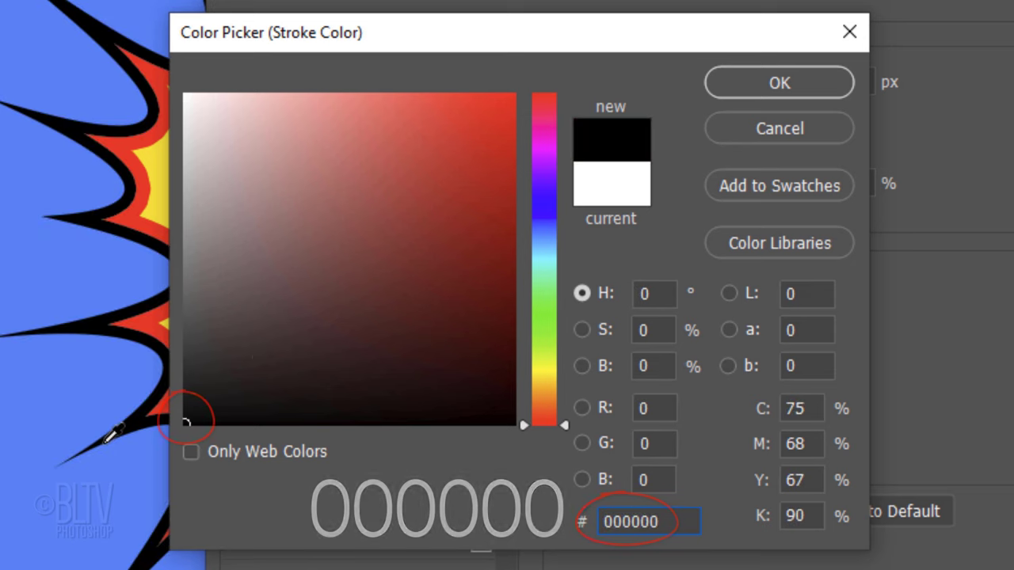
pyautogui.click(779, 87)
pyautogui.doubleClick(858, 77)
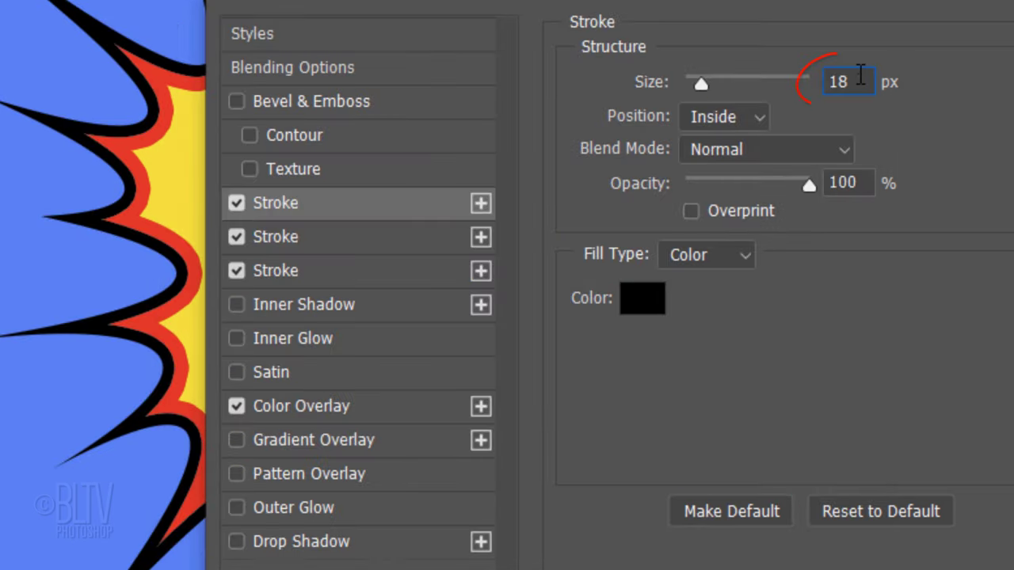
pyautogui.write('13')
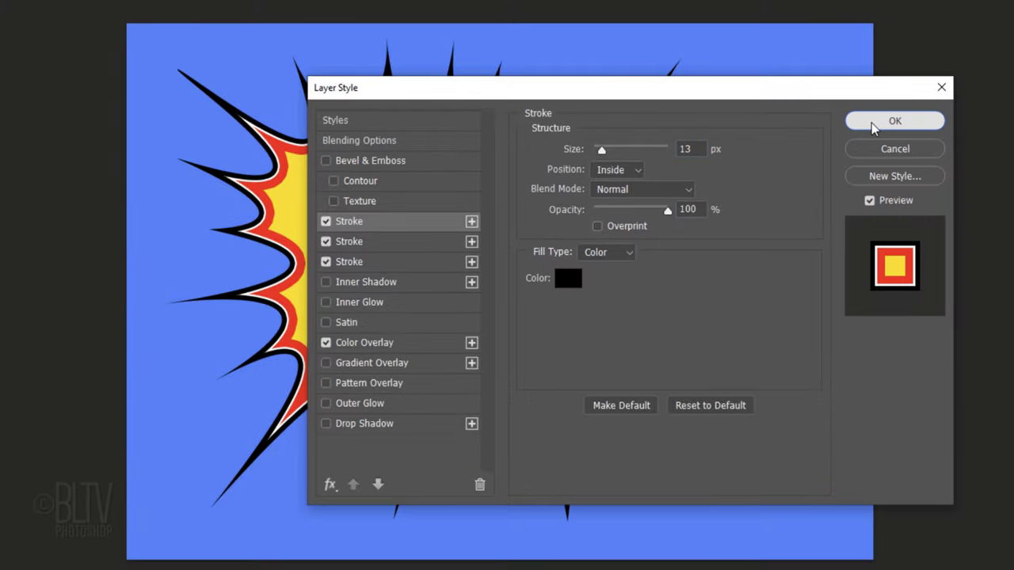
pyautogui.click(874, 123)
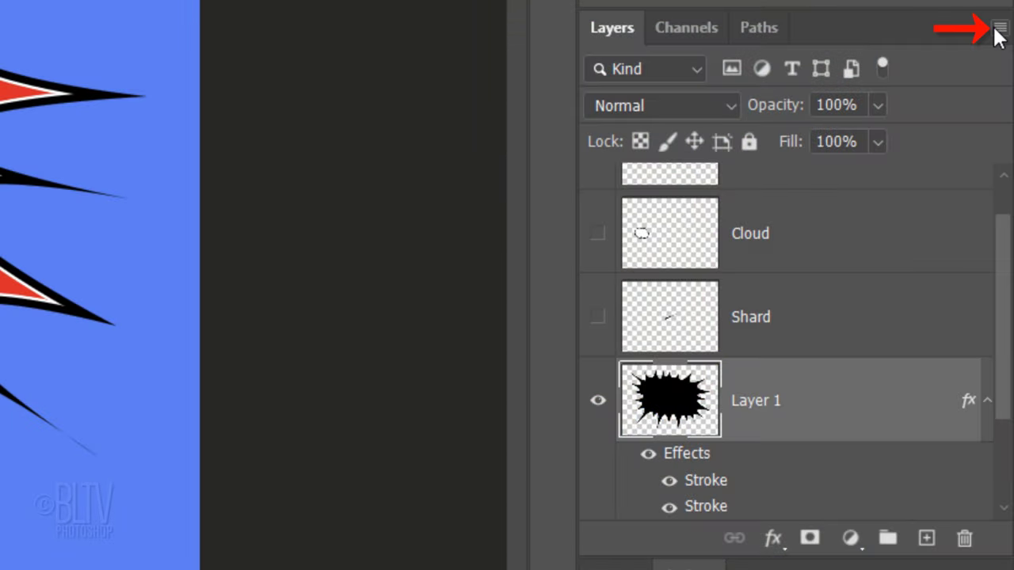
# Convert Layer 1 to a Smart Object from the Layers panel menu
pyautogui.click(1000, 29)
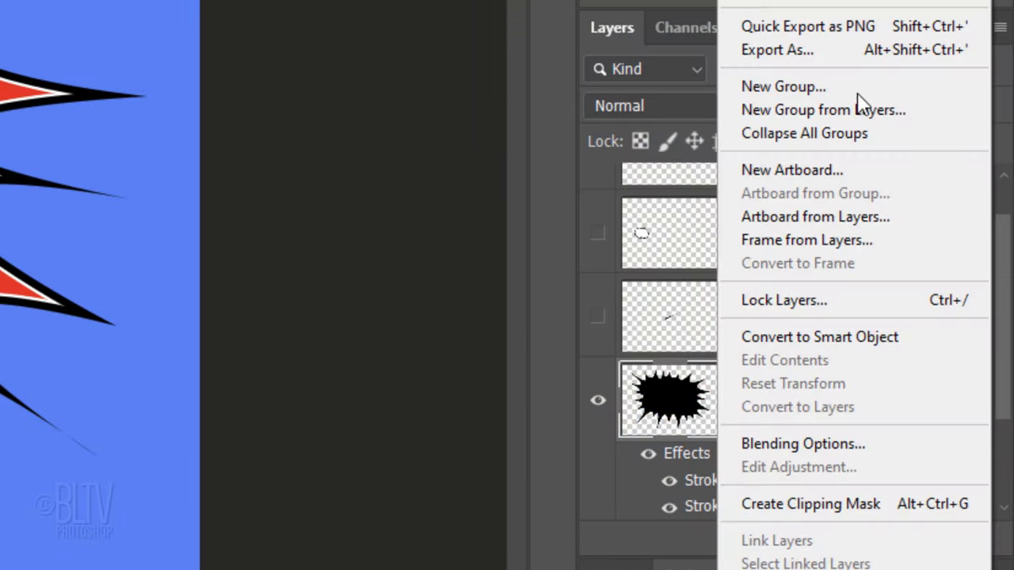
pyautogui.click(781, 337)
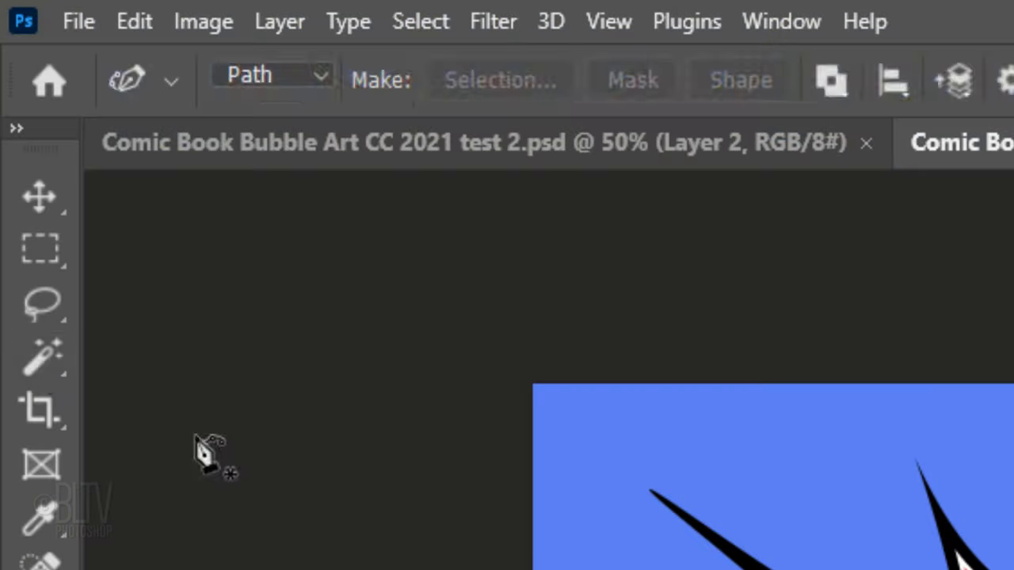
# Copy the yellow centre of the burst onto a new layer using the Magic Wand
pyautogui.click(42, 357)
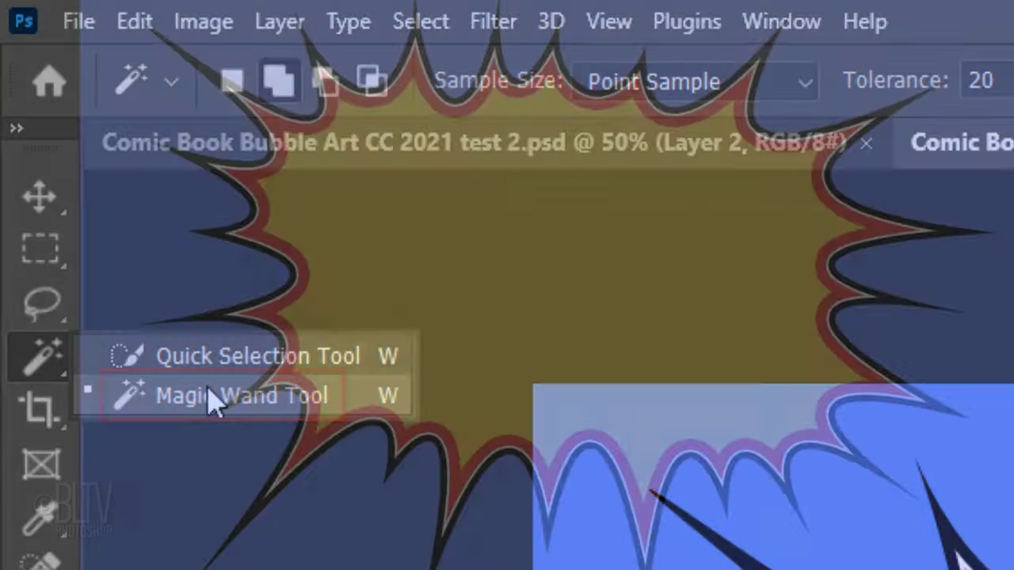
pyautogui.click(212, 396)
pyautogui.click(531, 229)
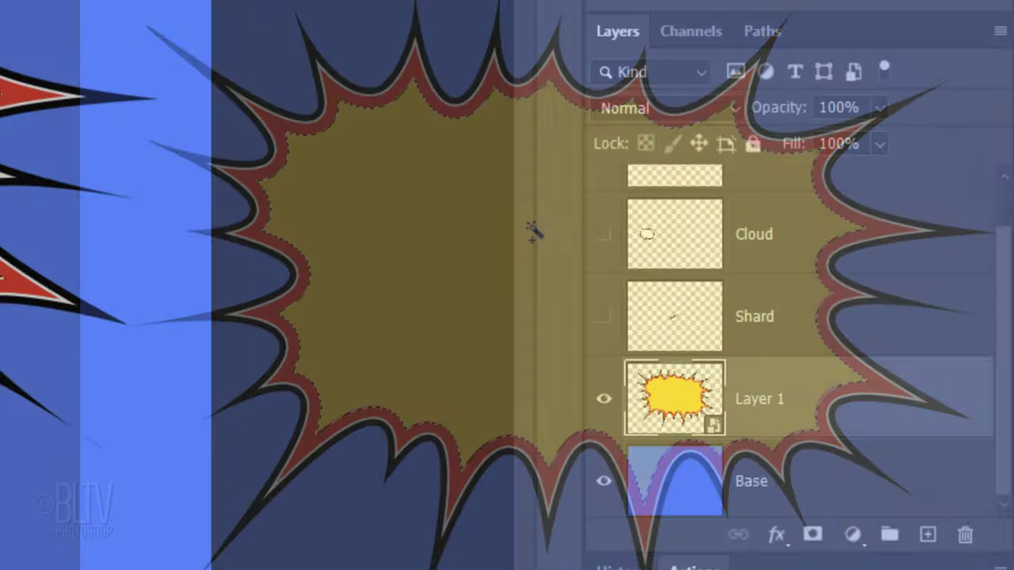
pyautogui.hotkey('ctrl', 'j')
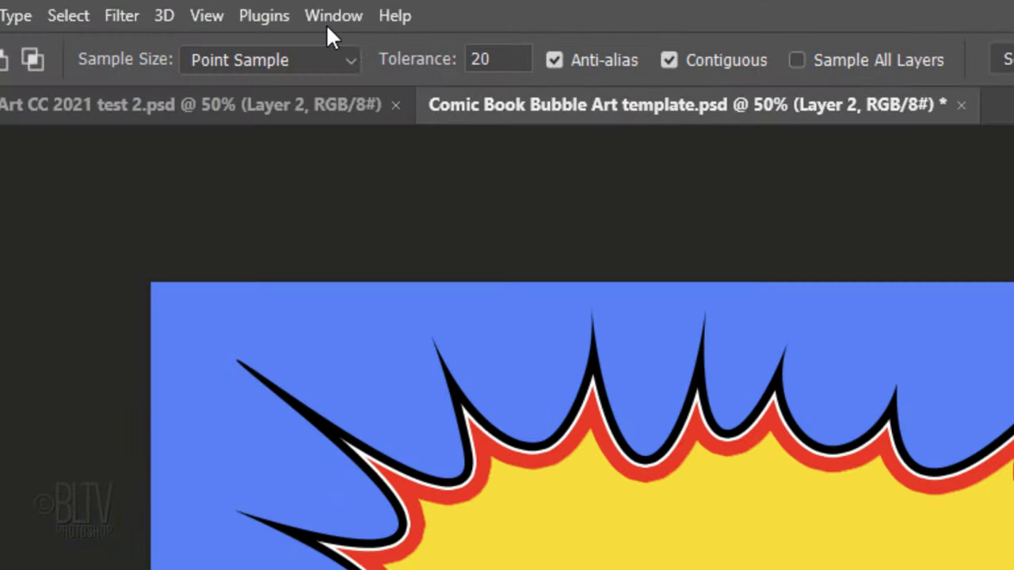
# Show the Patterns panel and load the Legacy Patterns and More set
pyautogui.click(331, 17)
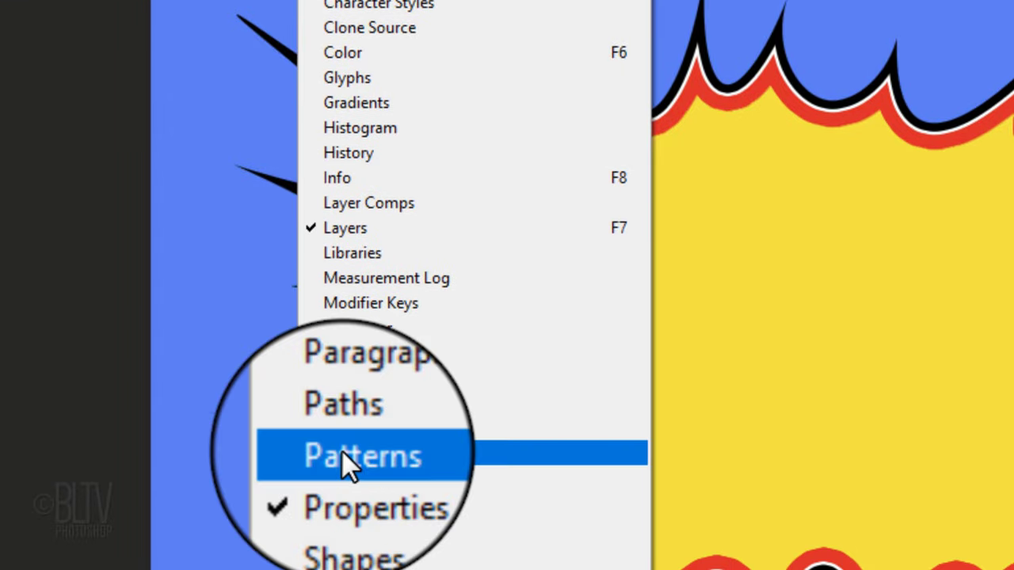
pyautogui.click(343, 453)
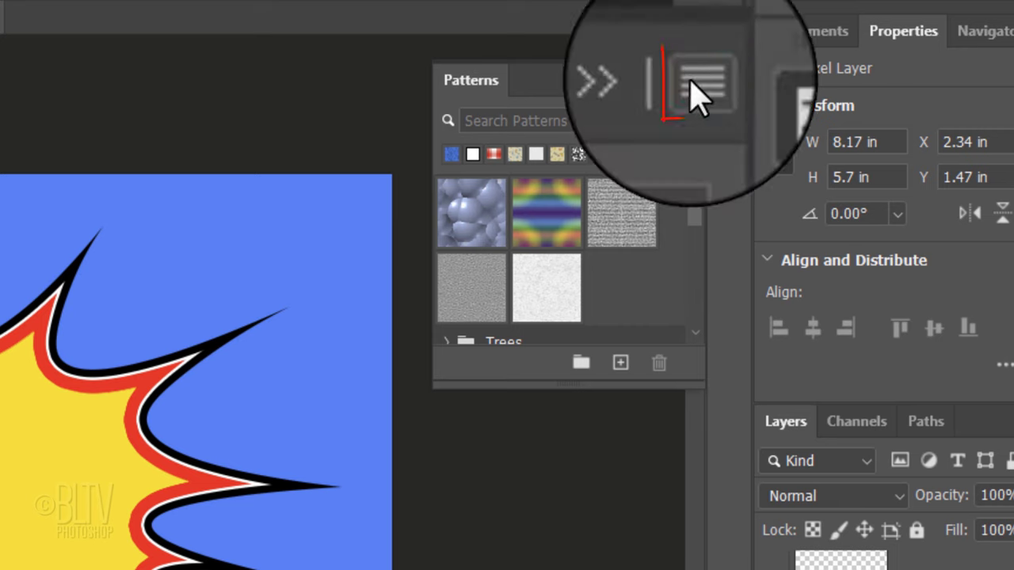
pyautogui.click(692, 80)
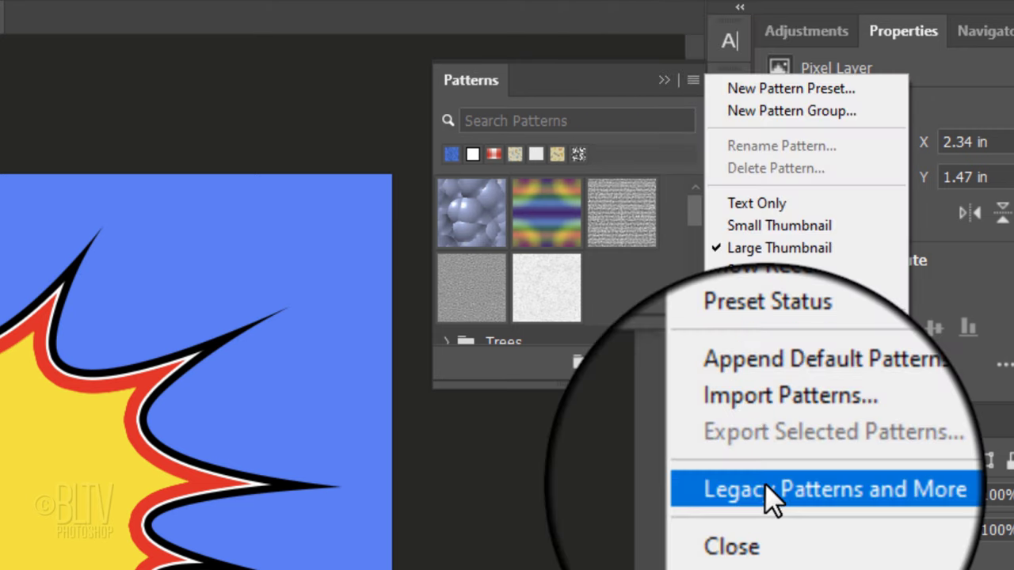
pyautogui.click(765, 483)
pyautogui.moveTo(718, 247); pyautogui.dragTo(717, 404)
# Add a dot pattern fill layer from Legacy Patterns > Web Patterns
pyautogui.click(387, 410)
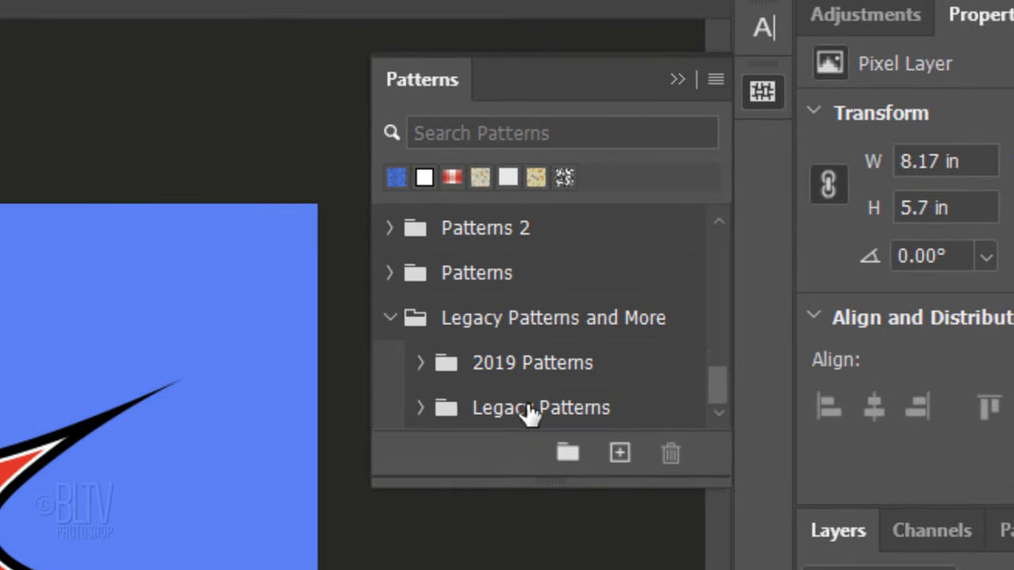
pyautogui.click(420, 407)
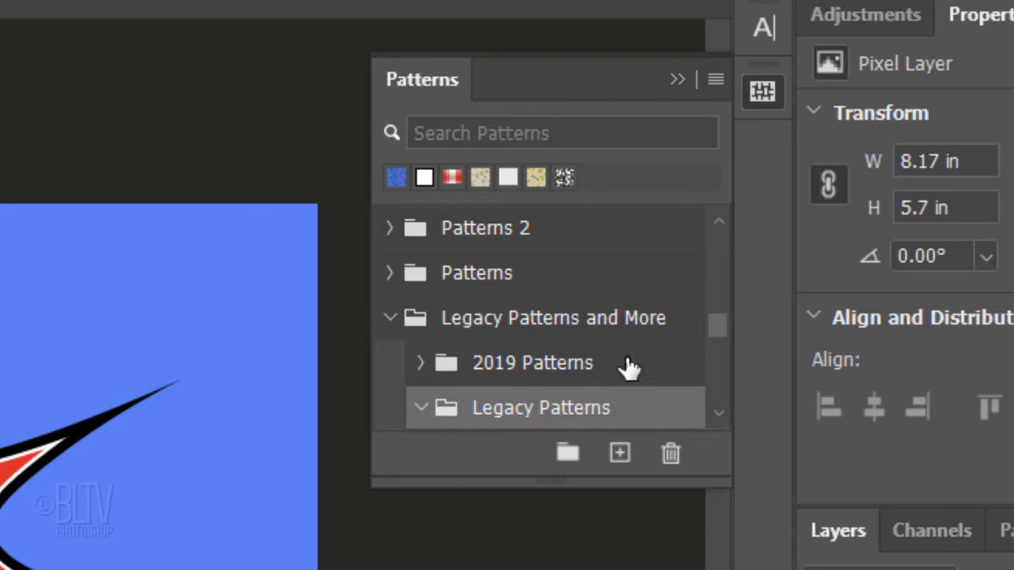
pyautogui.moveTo(713, 344); pyautogui.dragTo(715, 417)
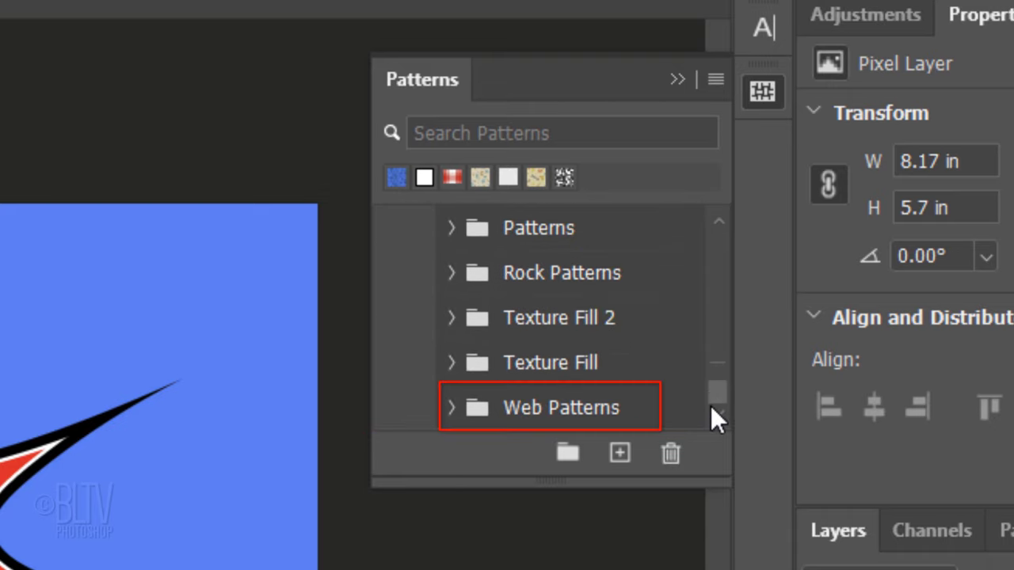
pyautogui.click(450, 408)
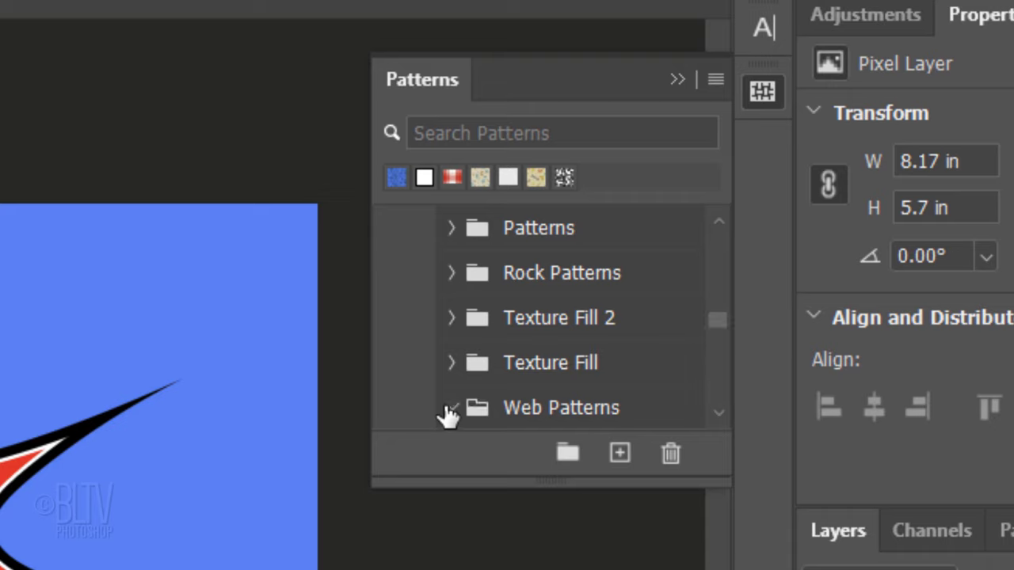
pyautogui.moveTo(716, 320); pyautogui.dragTo(728, 416)
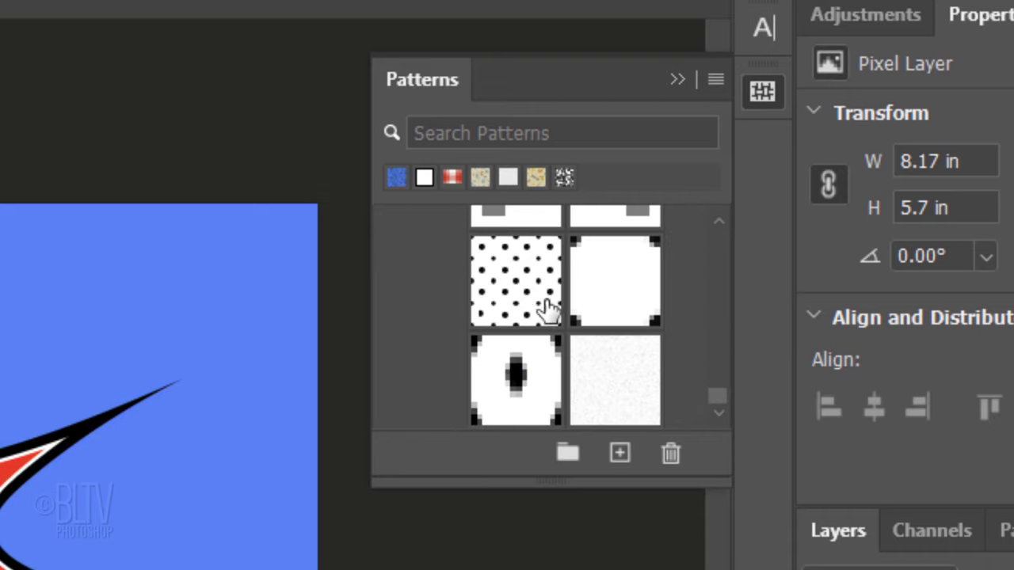
pyautogui.click(546, 303)
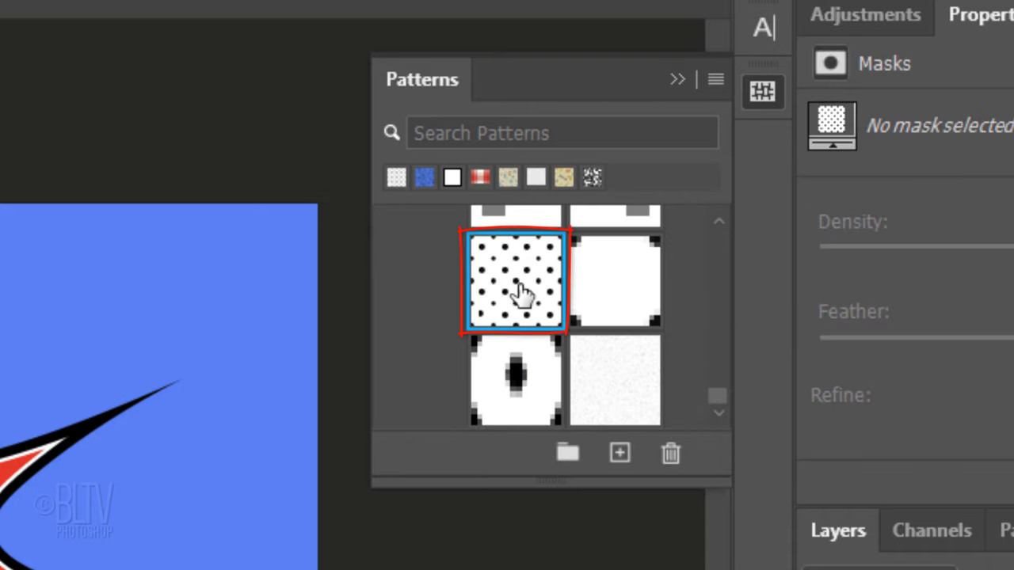
pyautogui.click(672, 80)
# Set the dot pattern fill to Color Burn with a 20° angle and 130% scale
pyautogui.click(670, 91)
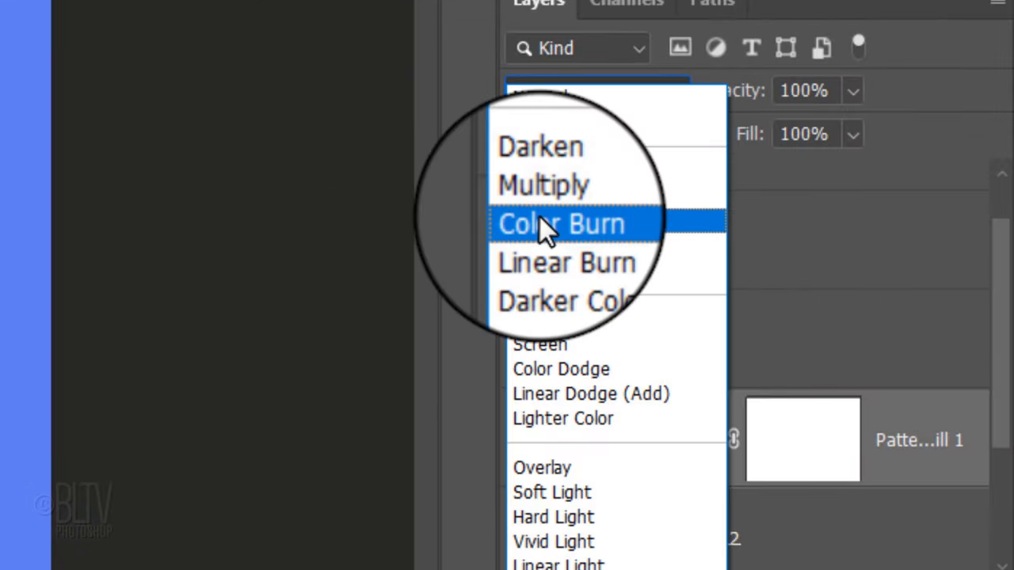
pyautogui.click(539, 220)
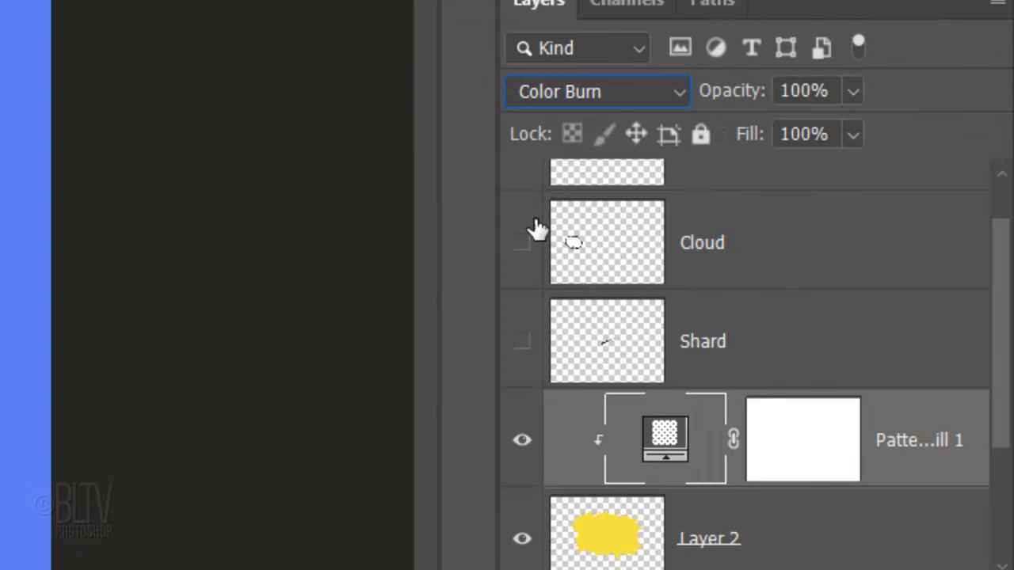
pyautogui.doubleClick(640, 441)
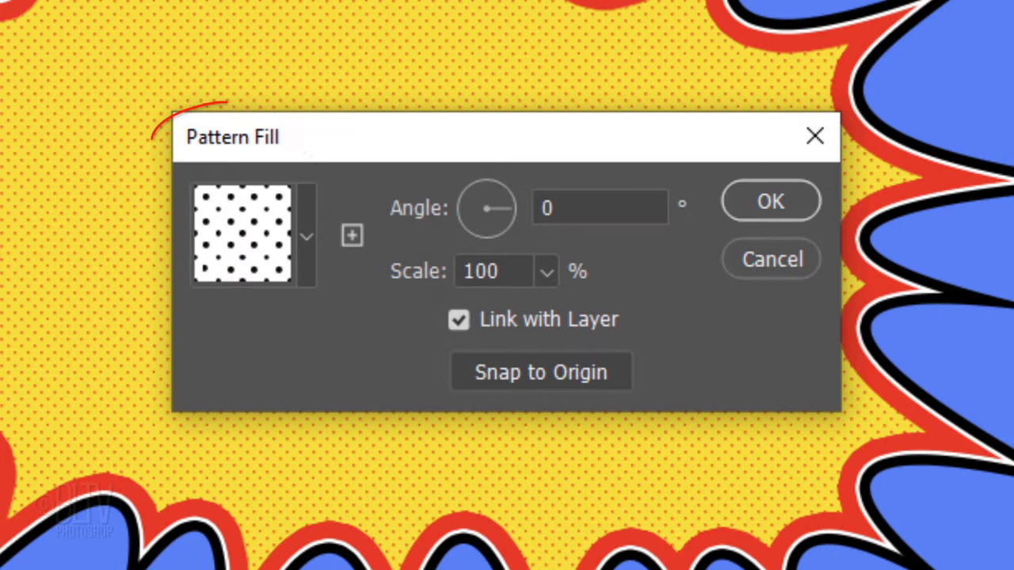
pyautogui.doubleClick(616, 198)
pyautogui.write('20')
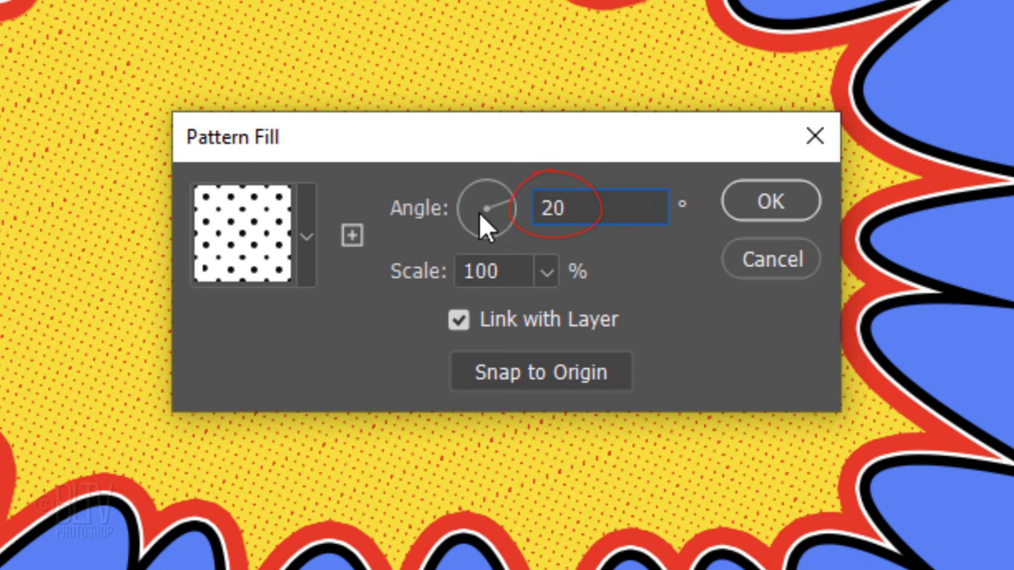
pyautogui.click(546, 272)
pyautogui.moveTo(548, 318); pyautogui.dragTo(568, 315)
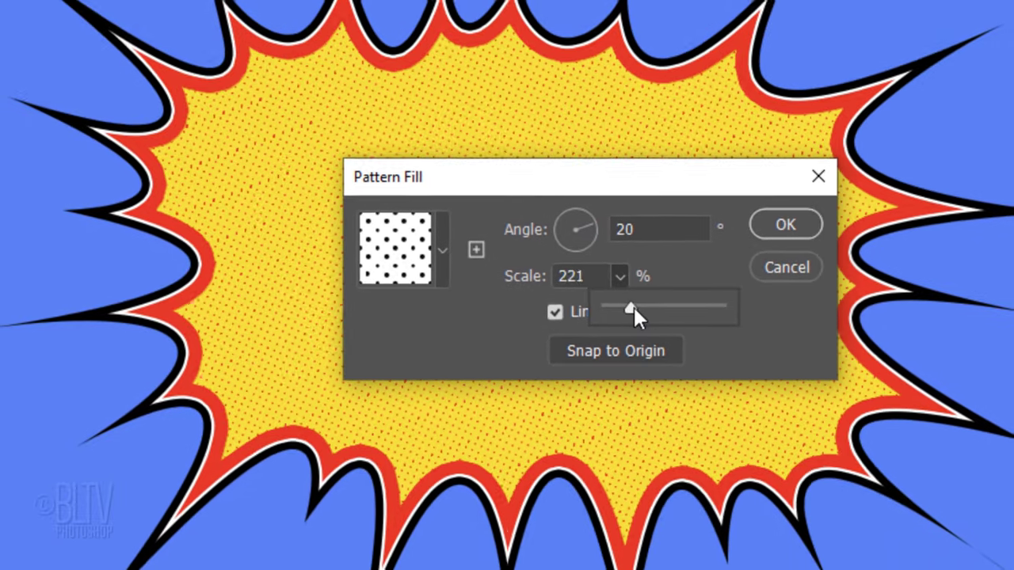
pyautogui.moveTo(634, 309); pyautogui.dragTo(658, 314)
pyautogui.doubleClick(578, 275)
pyautogui.write('130')
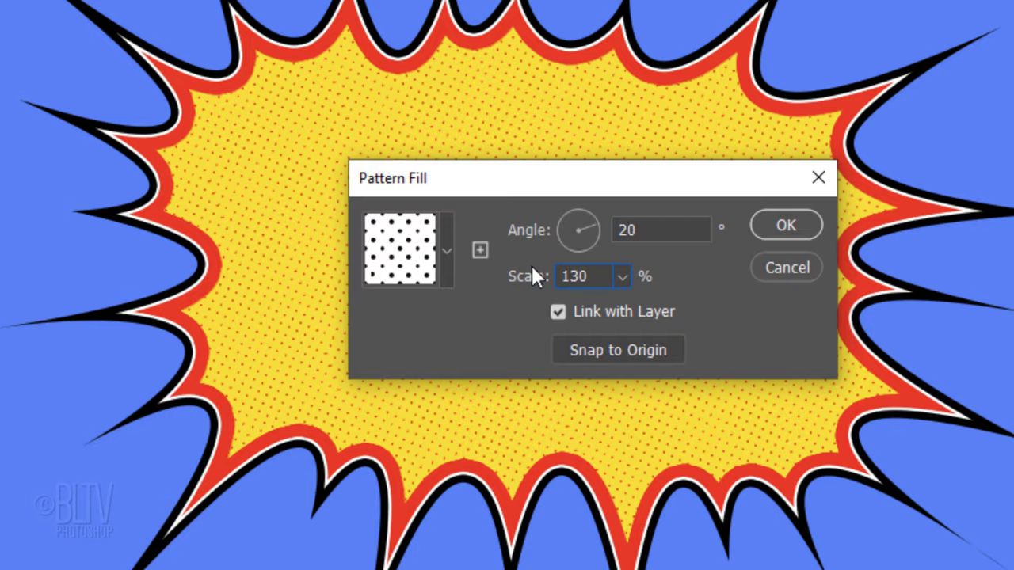
pyautogui.click(787, 225)
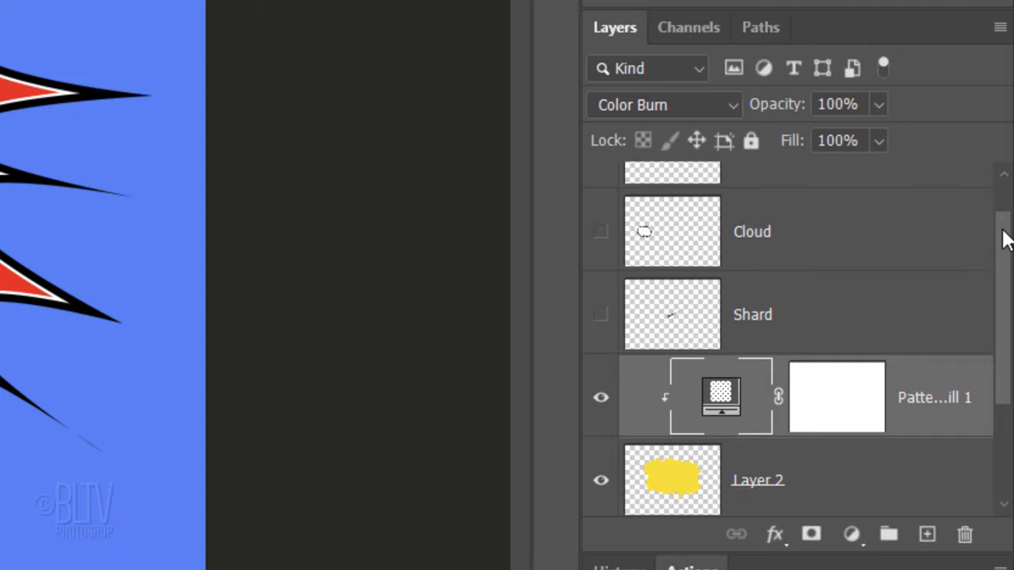
# Convert the pattern fill and the layers down to Layer 1 into one smart object
pyautogui.moveTo(1005, 235); pyautogui.dragTo(989, 315)
pyautogui.keyDown('shift'); pyautogui.click(834, 428); pyautogui.keyUp('shift')
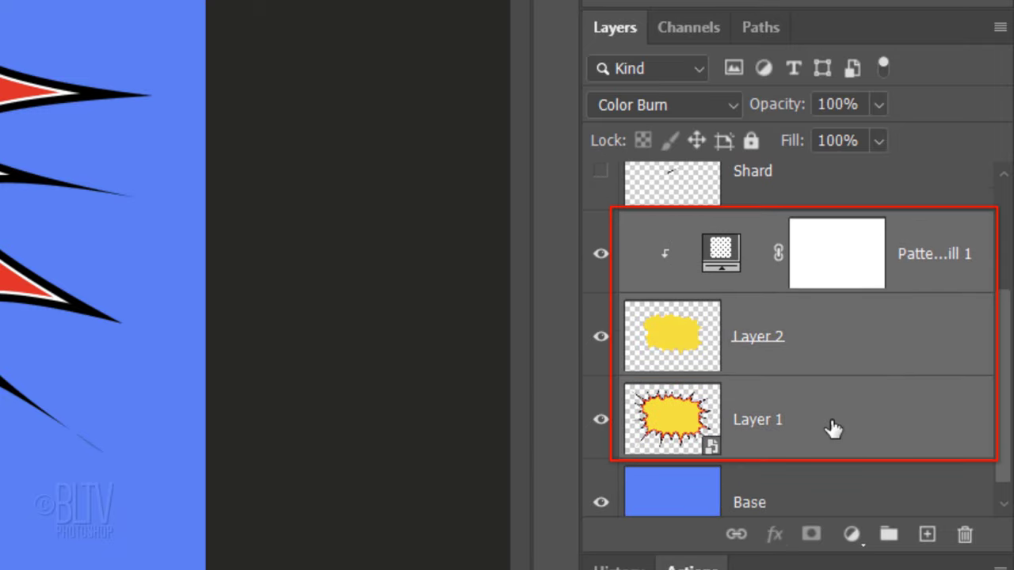
pyautogui.click(1000, 28)
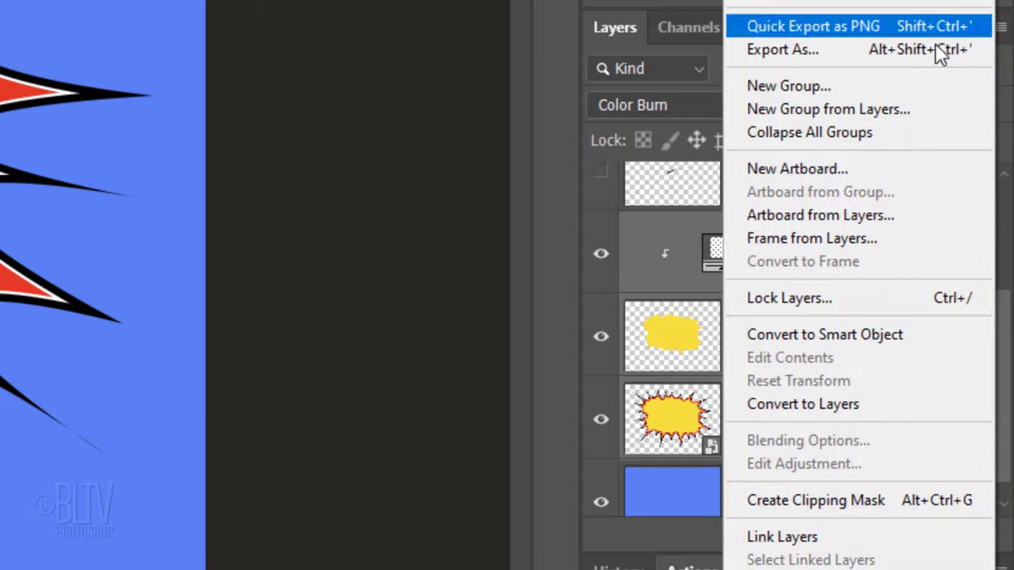
pyautogui.click(793, 334)
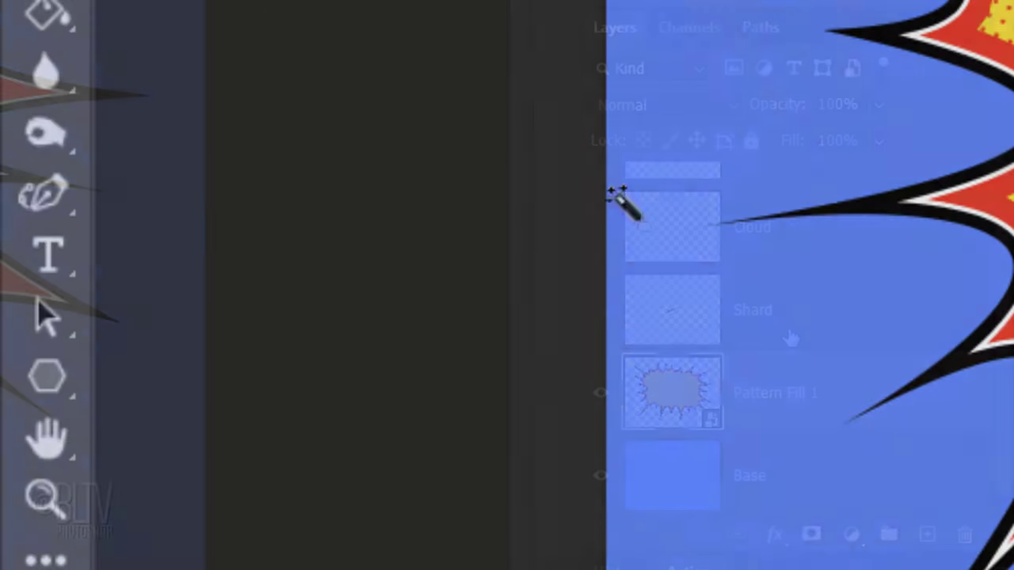
# Set the Horizontal Type tool to Canted FX Bold, 200 pt, centred, with a red colour
pyautogui.rightClick(48, 253)
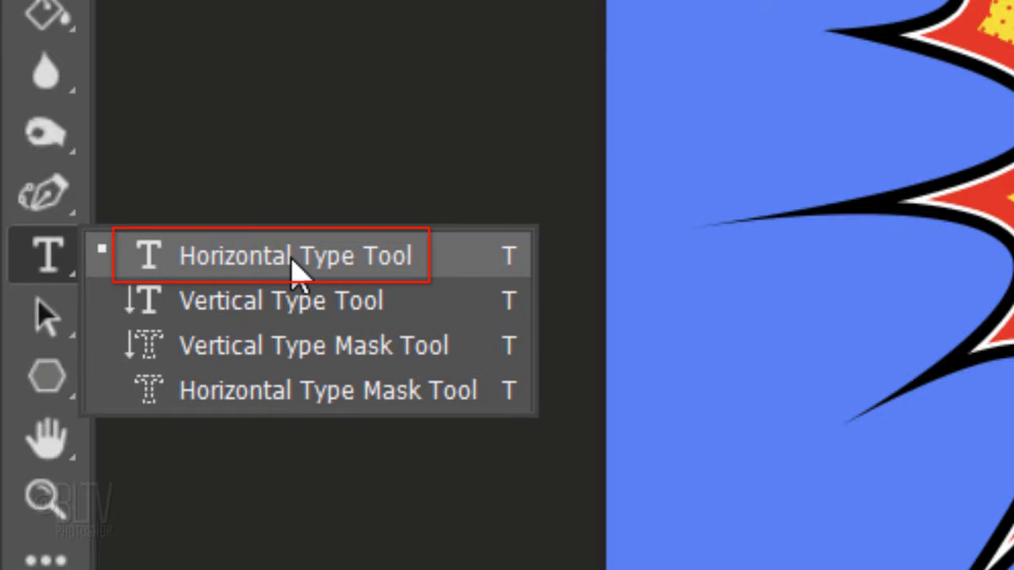
pyautogui.click(295, 262)
pyautogui.click(429, 65)
pyautogui.write('canted')
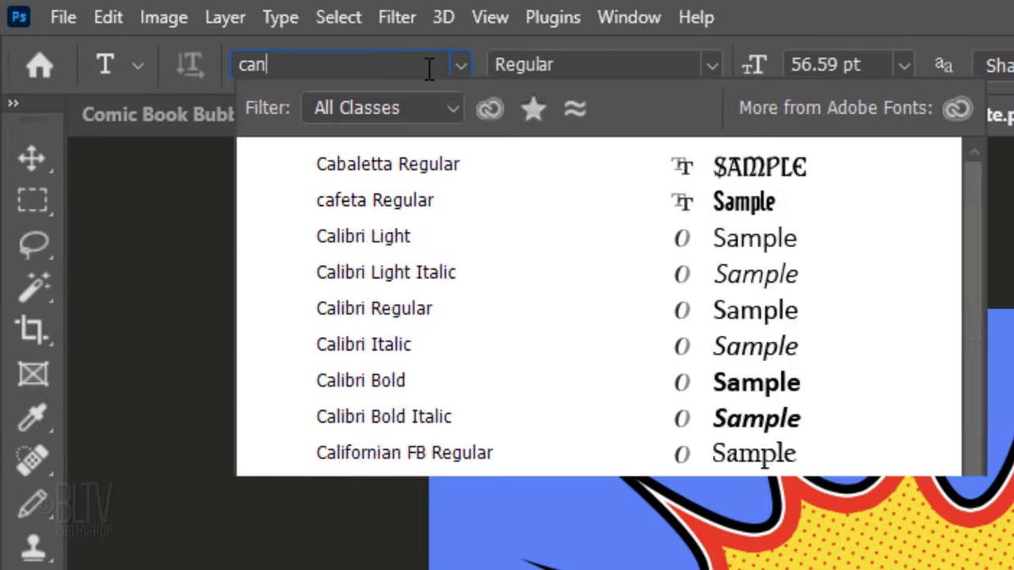
pyautogui.click(403, 205)
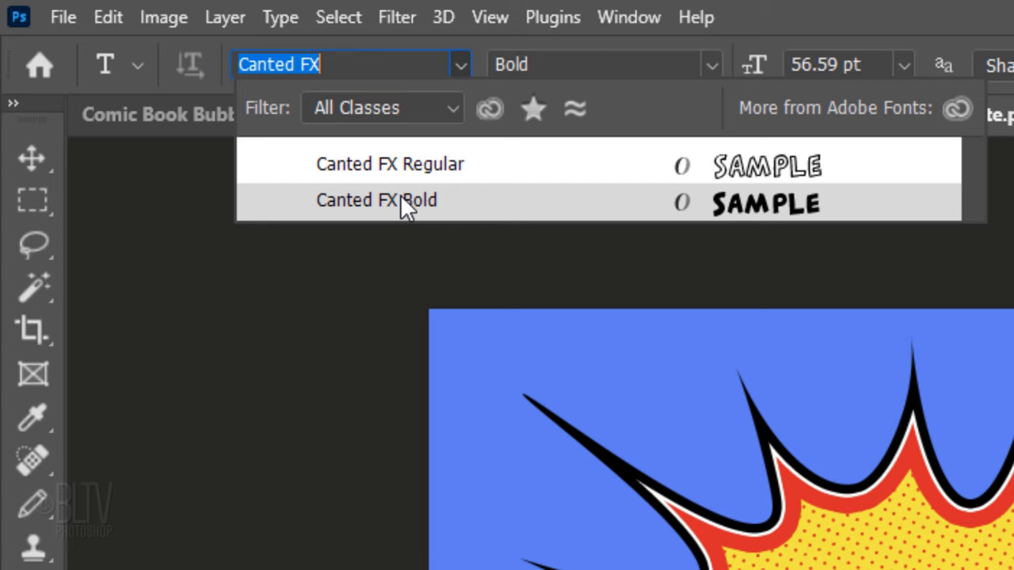
pyautogui.click(400, 198)
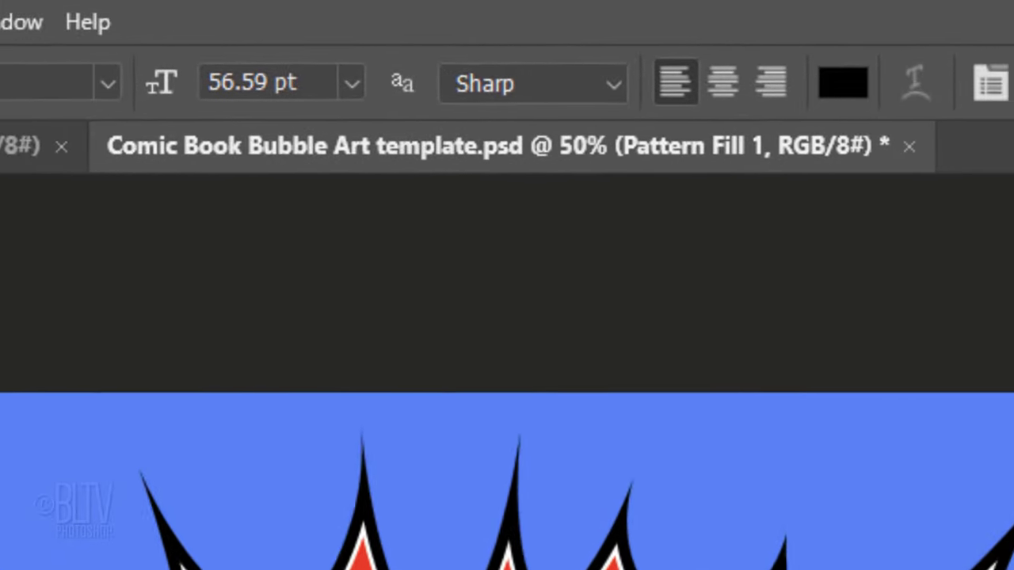
pyautogui.click(272, 79)
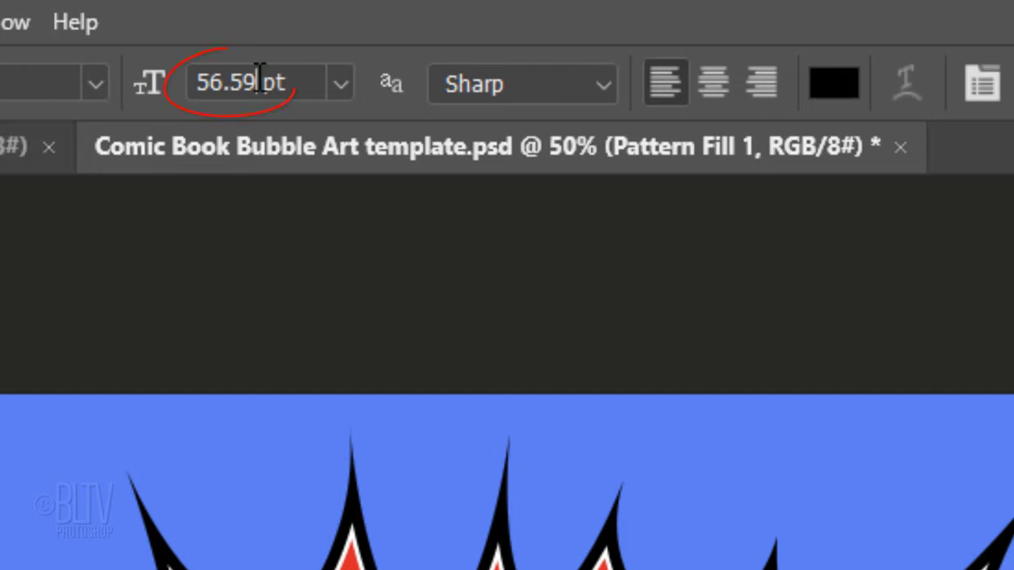
pyautogui.write('200')
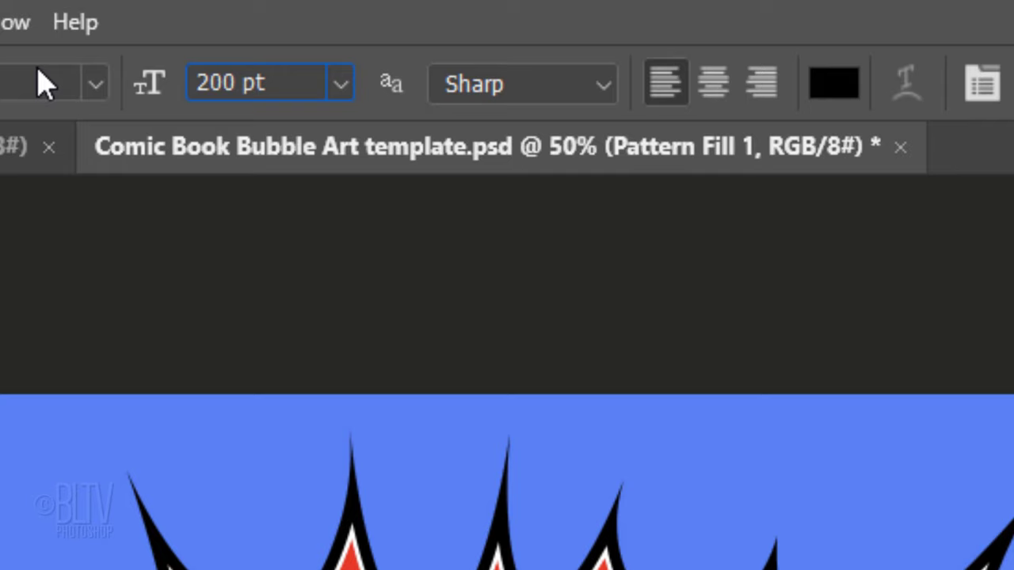
pyautogui.click(713, 87)
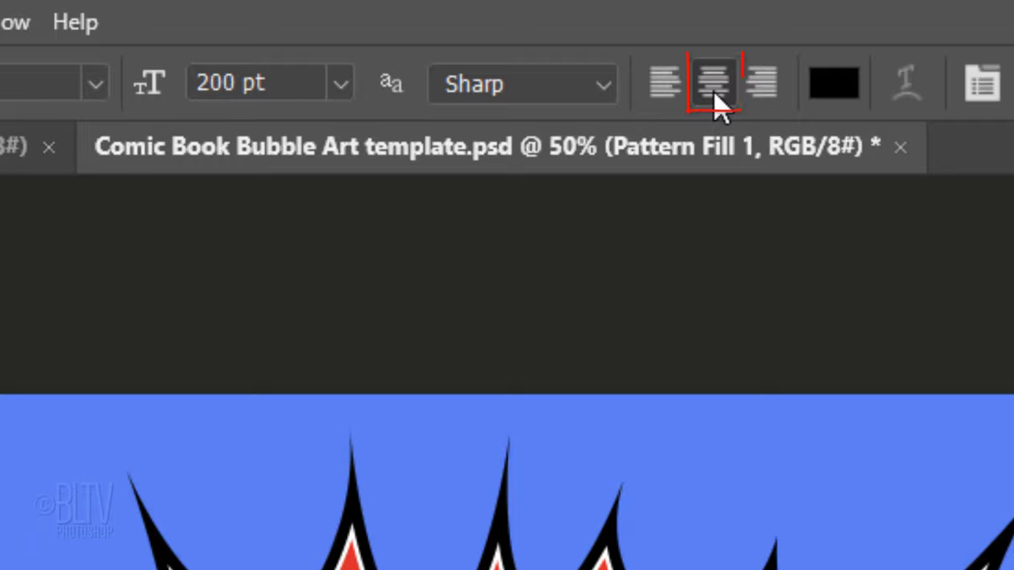
pyautogui.click(831, 94)
pyautogui.click(497, 117)
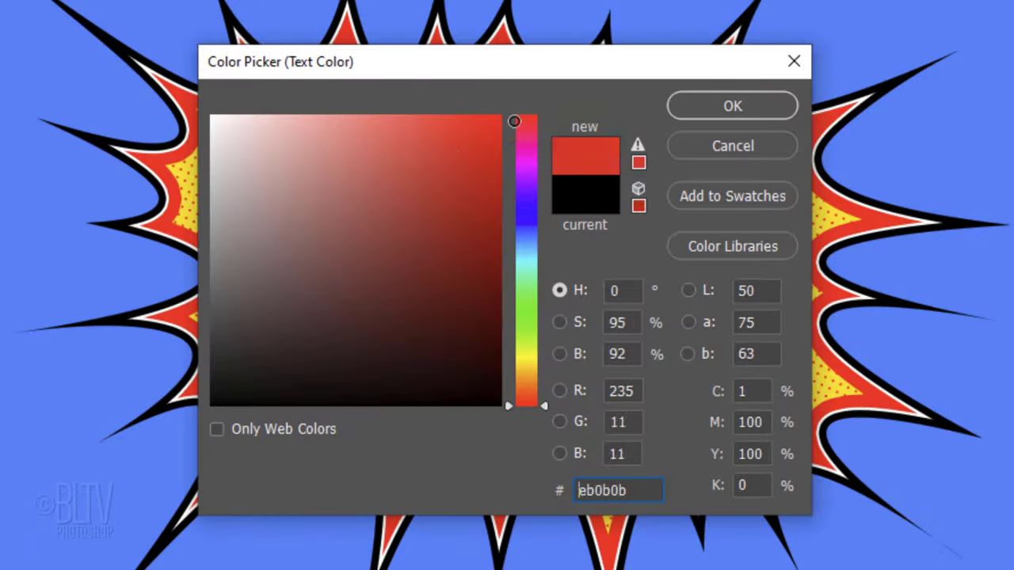
# Confirm ff0000 red, type POW! on the burst and tighten its tracking
pyautogui.write('ff0000')
pyautogui.click(724, 111)
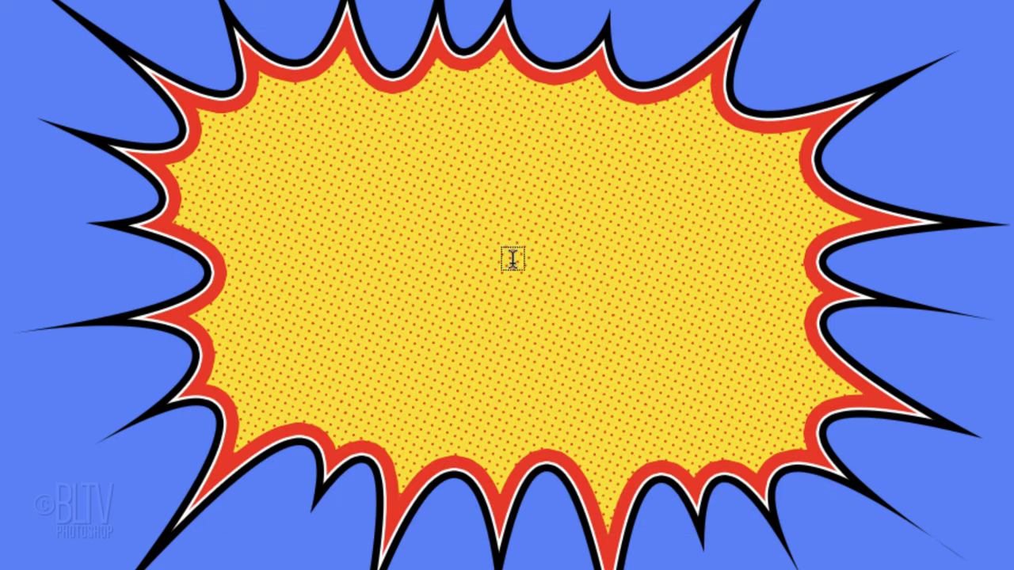
pyautogui.click(507, 257)
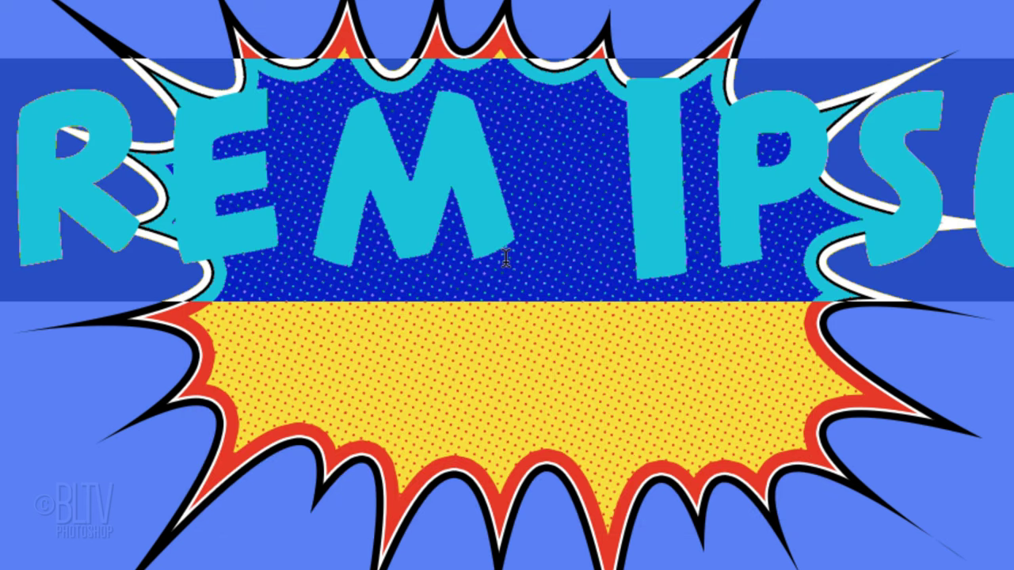
pyautogui.write('POW!')
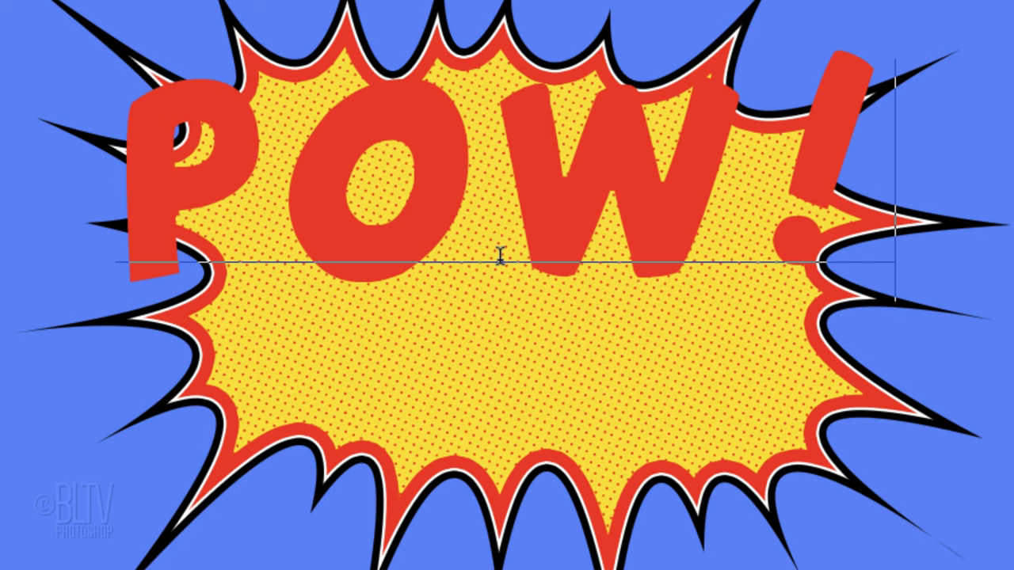
pyautogui.moveTo(906, 172); pyautogui.dragTo(113, 189)
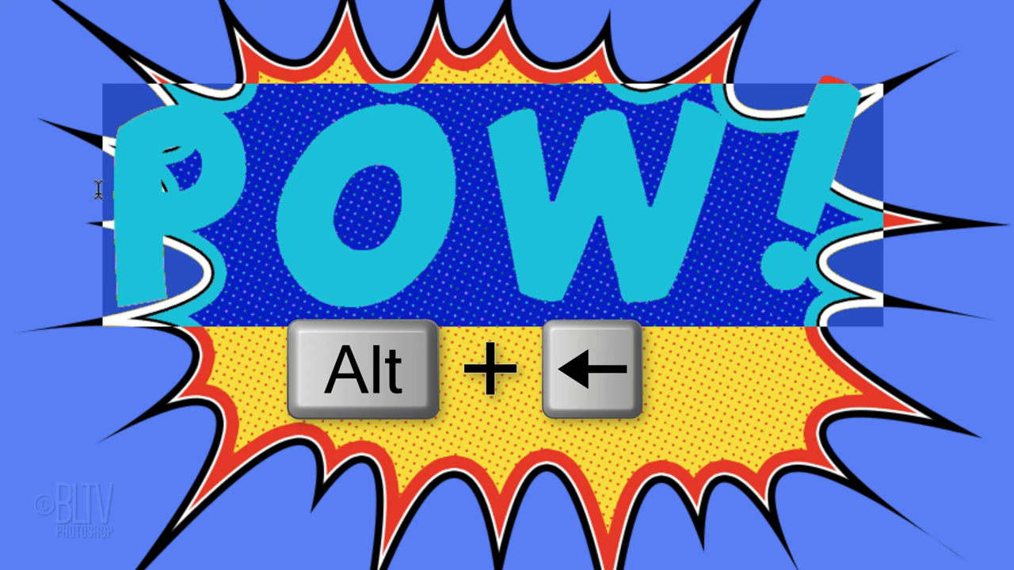
pyautogui.hotkey('alt', 'Left')
pyautogui.hotkey('alt', 'Left')
pyautogui.hotkey('alt', 'Left')
pyautogui.hotkey('alt', 'Left')
pyautogui.hotkey('alt', 'Left')
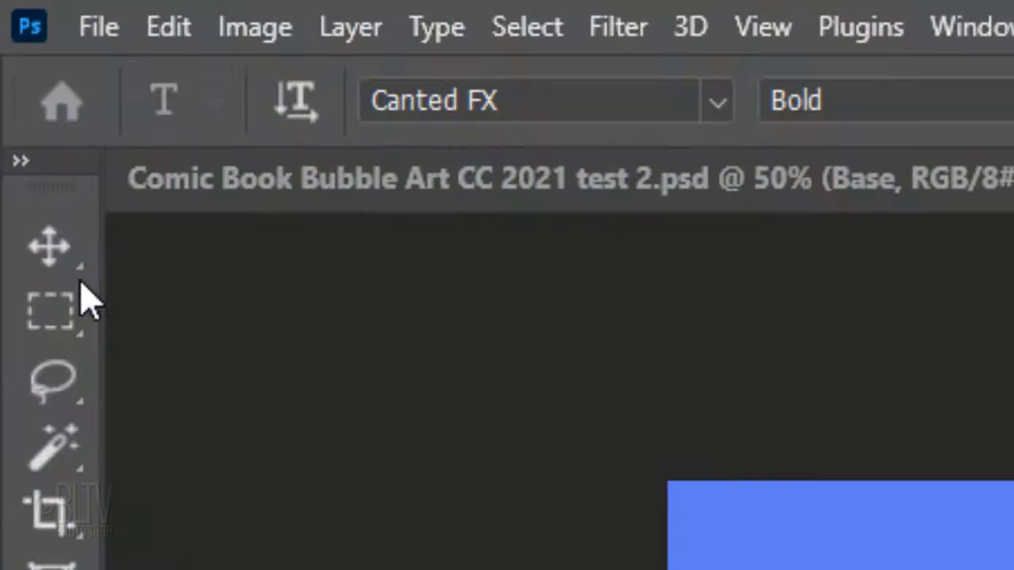
pyautogui.click(54, 252)
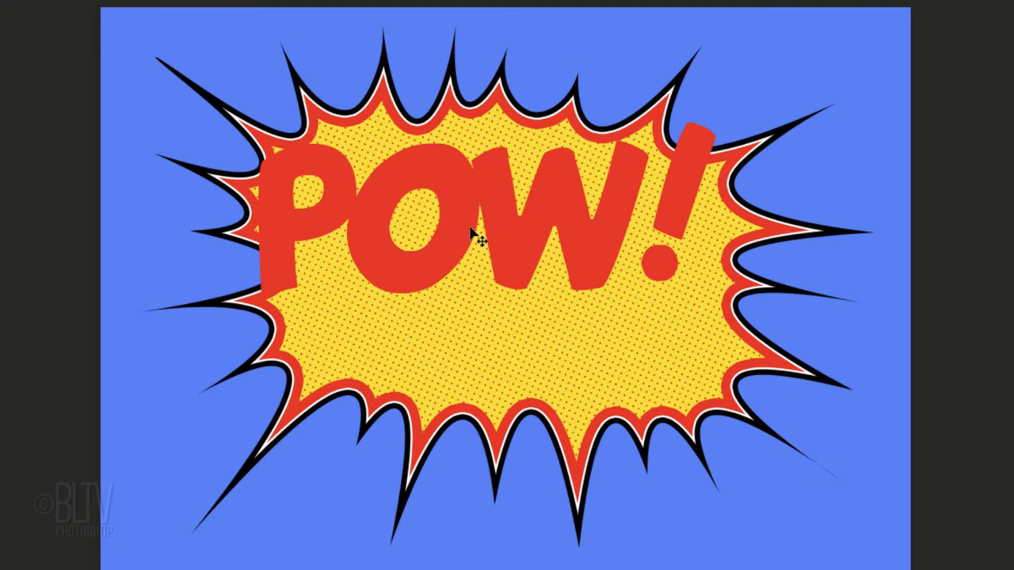
# Move POW! right and down, then scale it and tilt it slightly counter-clockwise
pyautogui.moveTo(507, 241); pyautogui.dragTo(543, 271)
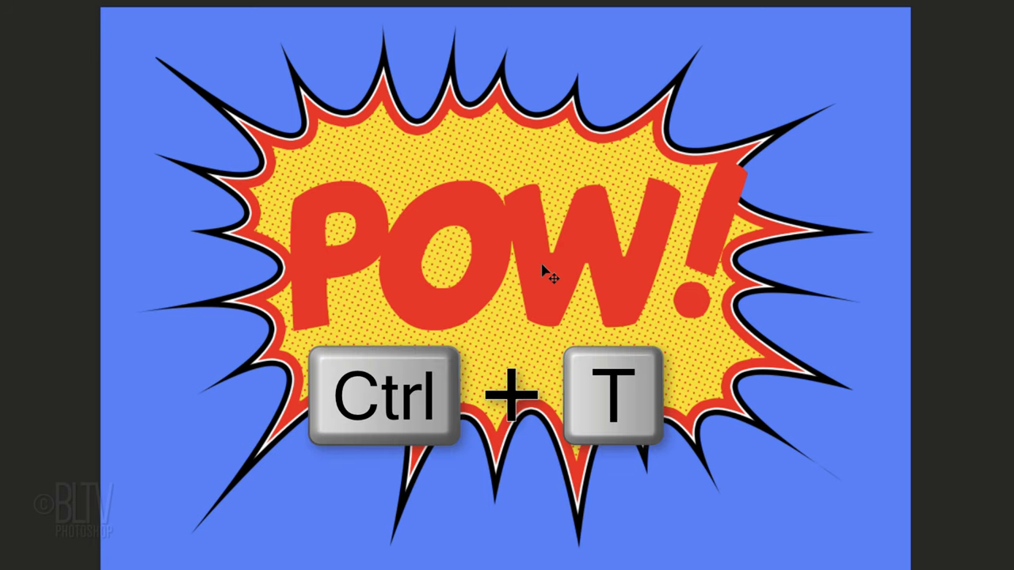
pyautogui.hotkey('ctrl', 't')
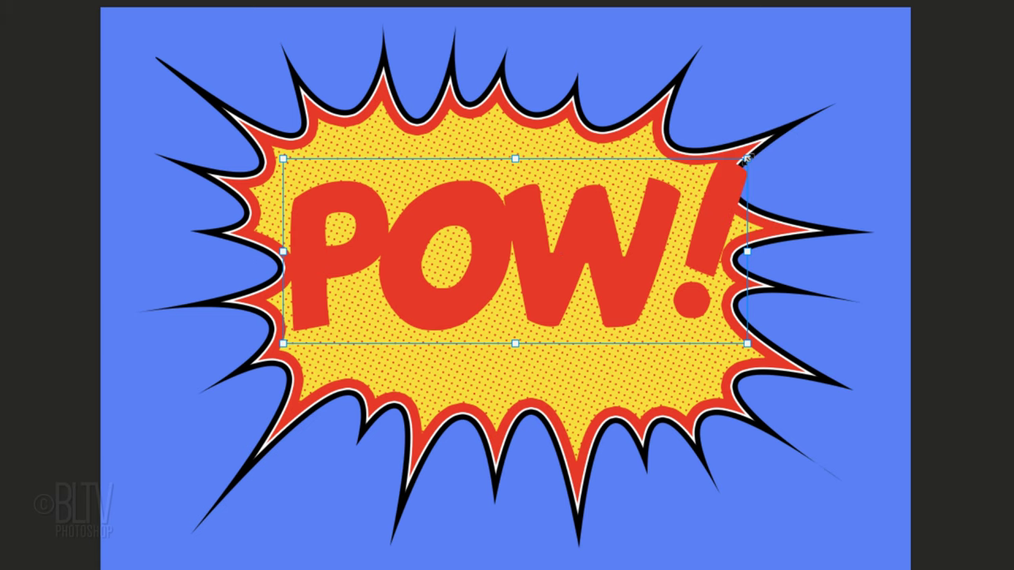
pyautogui.moveTo(744, 159); pyautogui.dragTo(782, 148)
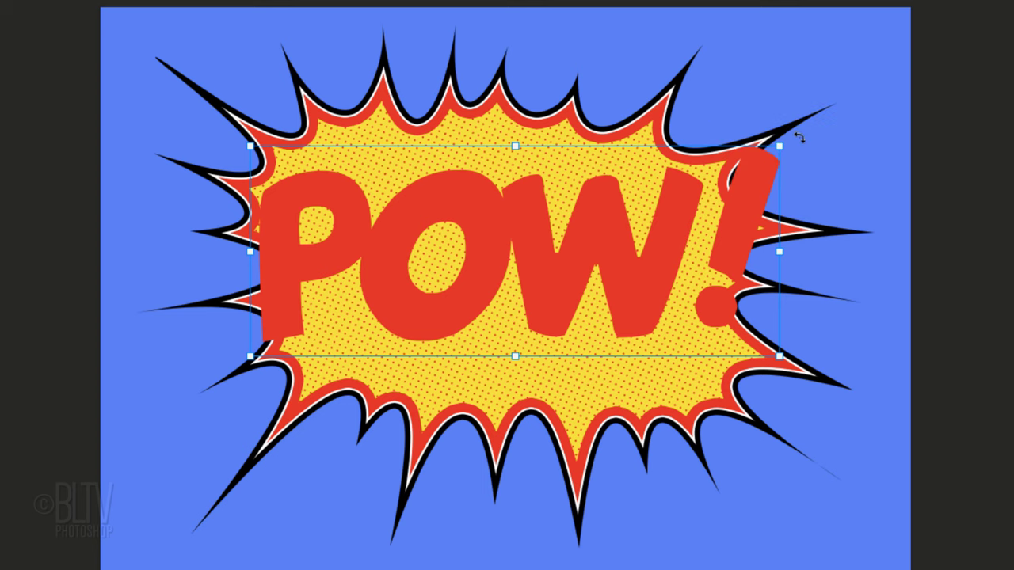
pyautogui.moveTo(799, 138); pyautogui.dragTo(790, 113)
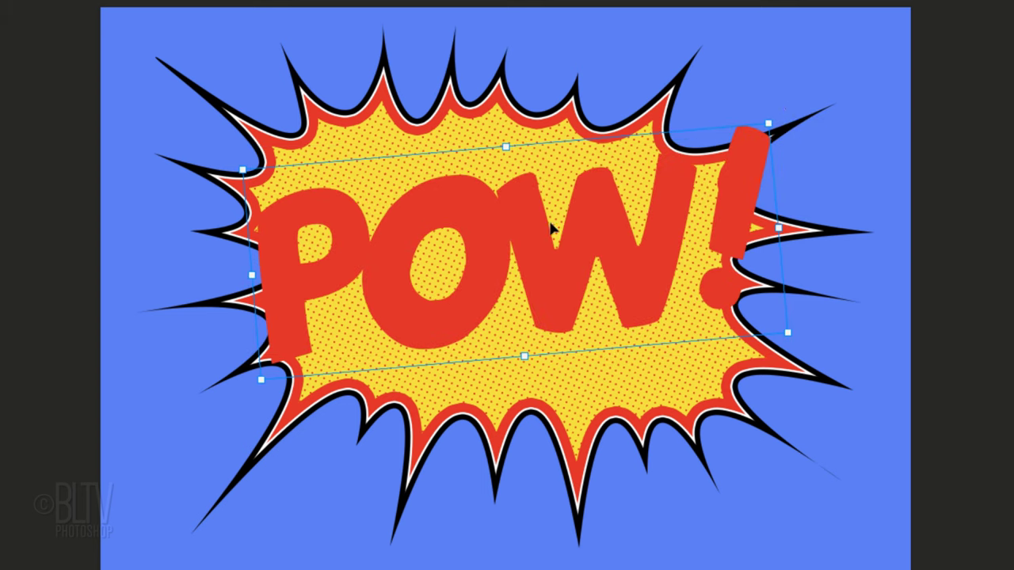
pyautogui.moveTo(550, 226); pyautogui.dragTo(548, 219)
pyautogui.moveTo(766, 118); pyautogui.dragTo(777, 113)
pyautogui.press('Return')
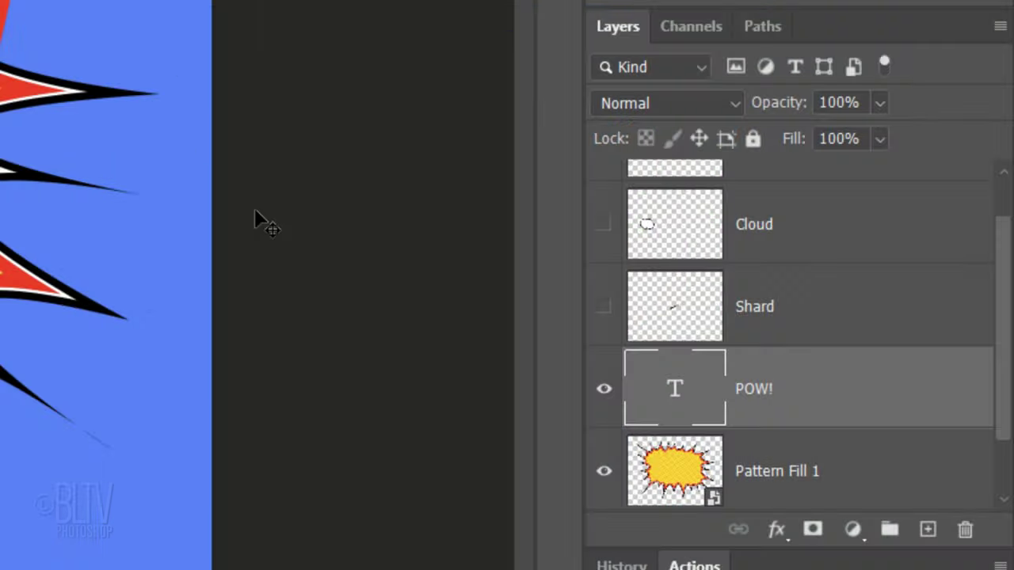
# Give POW! a black 53 px outside stroke in Layer Style
pyautogui.doubleClick(817, 391)
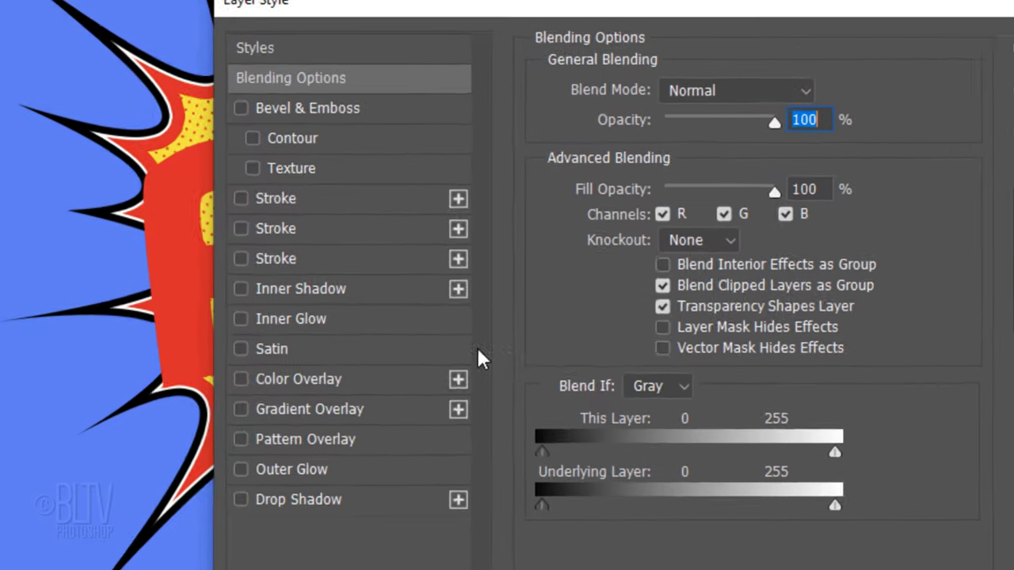
pyautogui.click(238, 248)
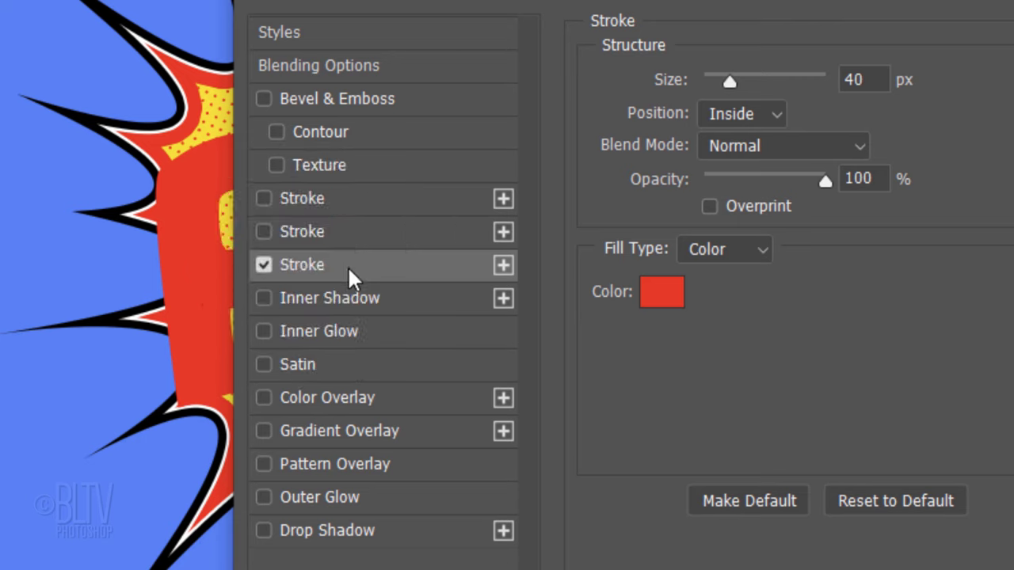
pyautogui.click(657, 293)
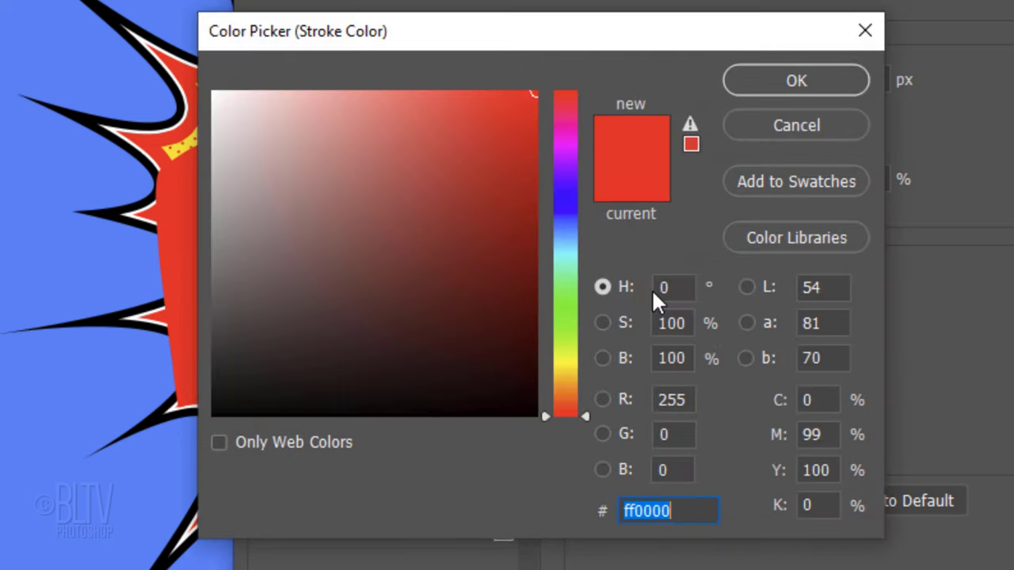
pyautogui.click(213, 414)
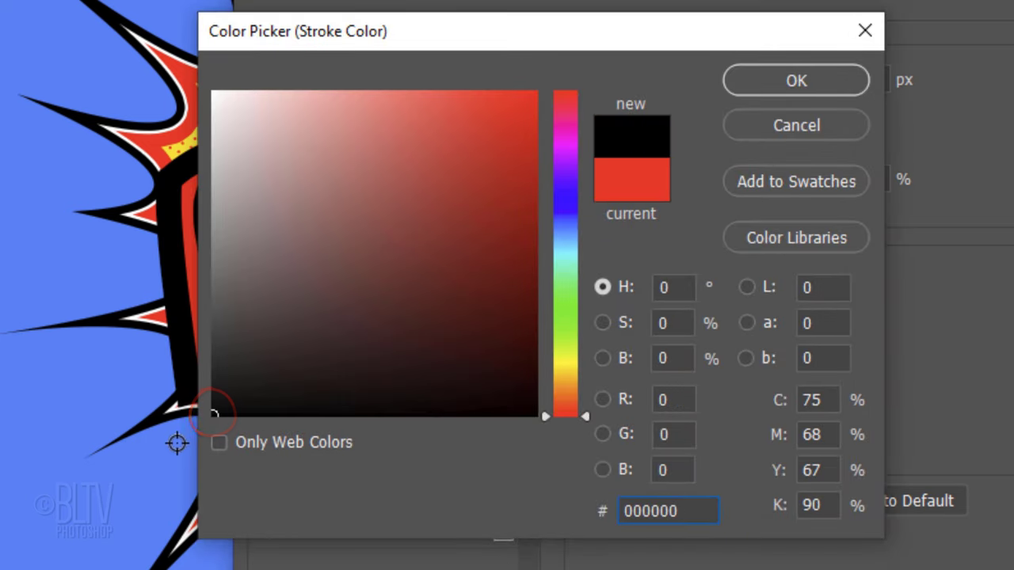
pyautogui.click(781, 84)
pyautogui.click(768, 113)
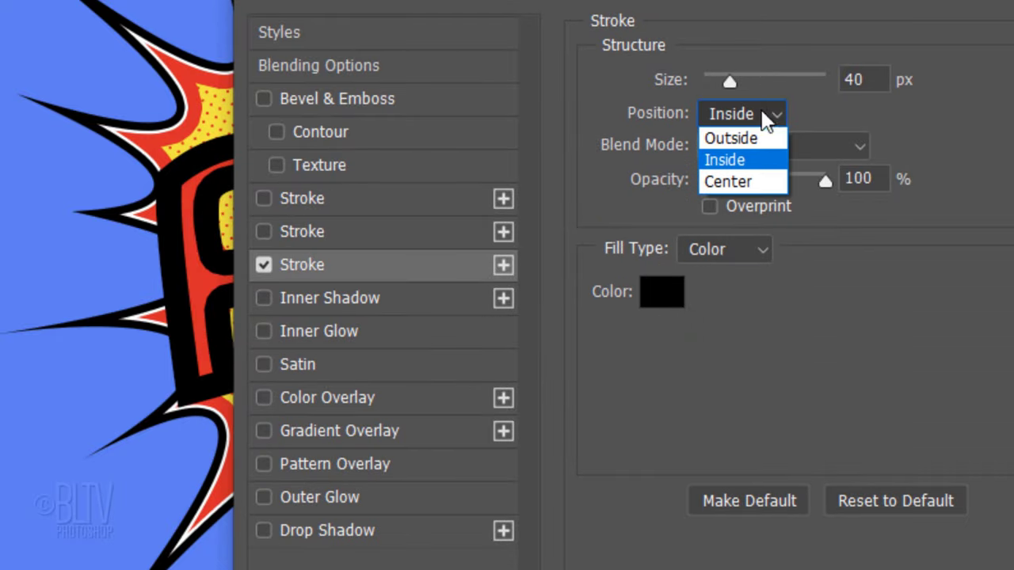
pyautogui.click(727, 135)
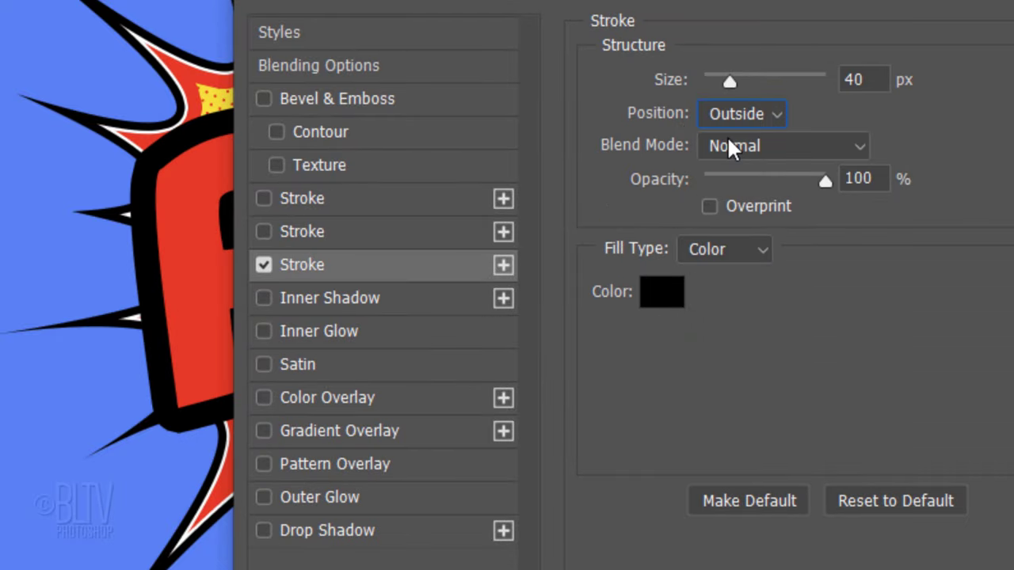
pyautogui.click(843, 80)
pyautogui.moveTo(730, 81); pyautogui.dragTo(765, 79)
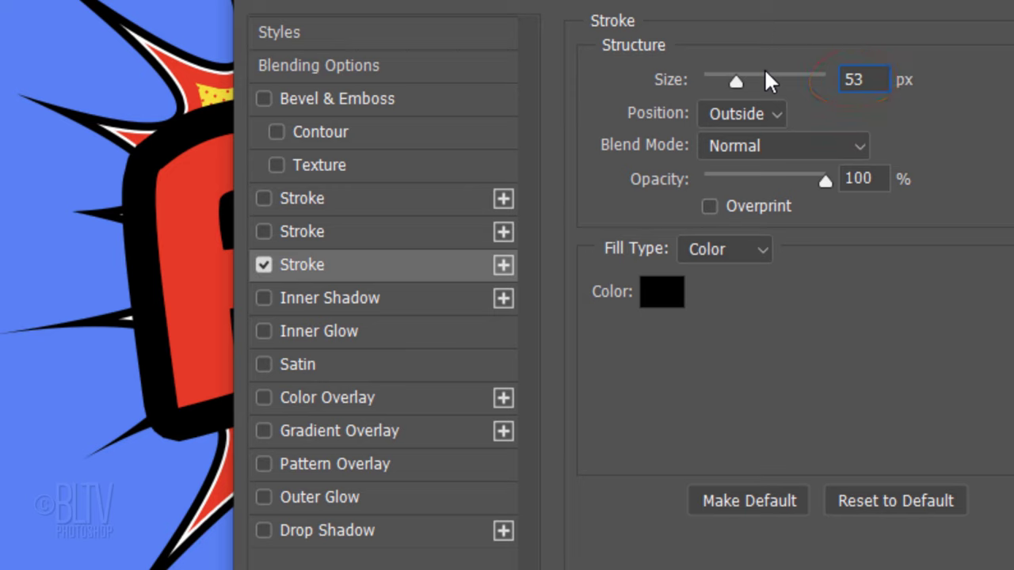
# Add a white 33 px outside stroke to POW!
pyautogui.click(315, 231)
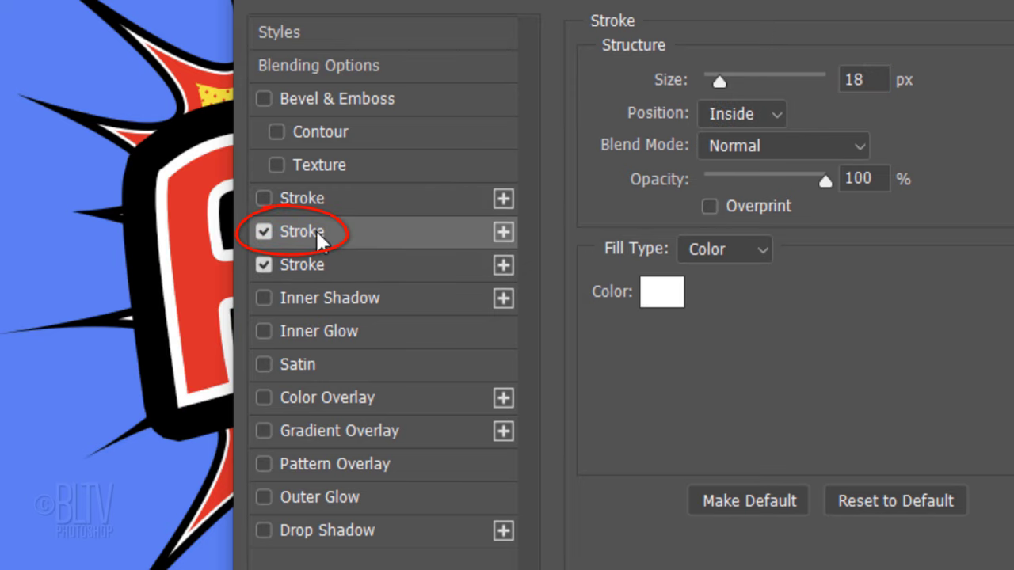
pyautogui.click(769, 116)
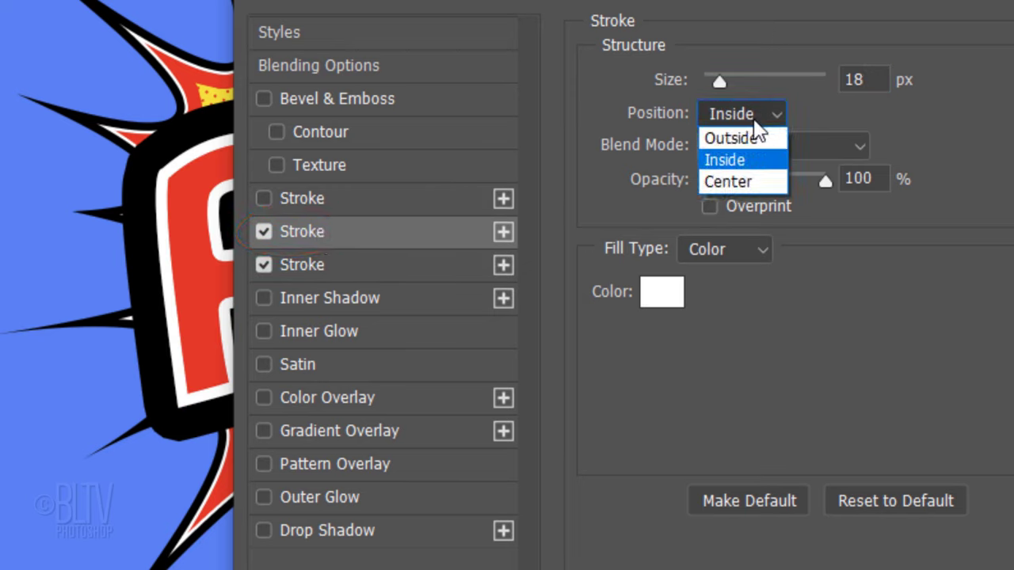
pyautogui.click(732, 141)
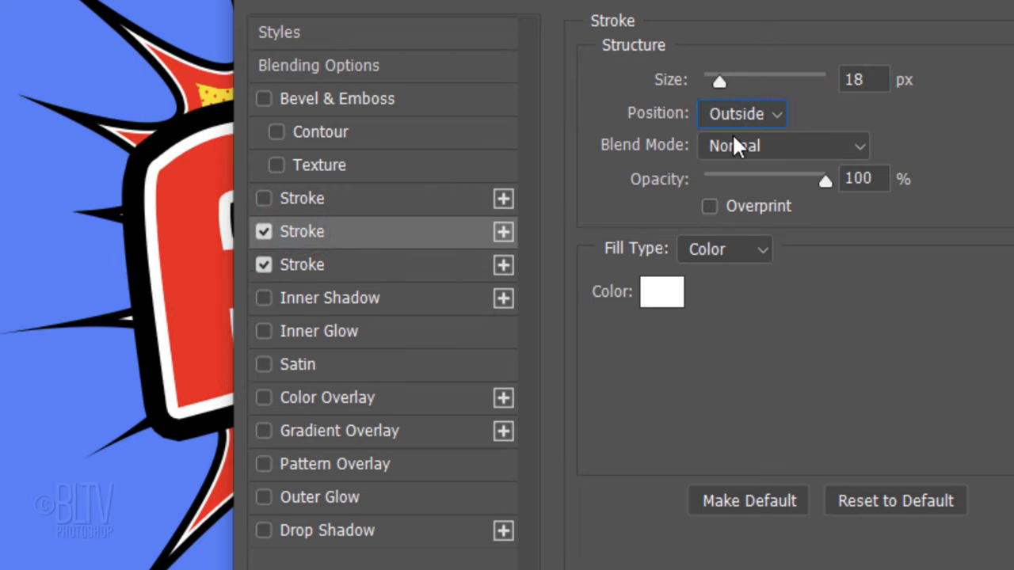
pyautogui.write('33')
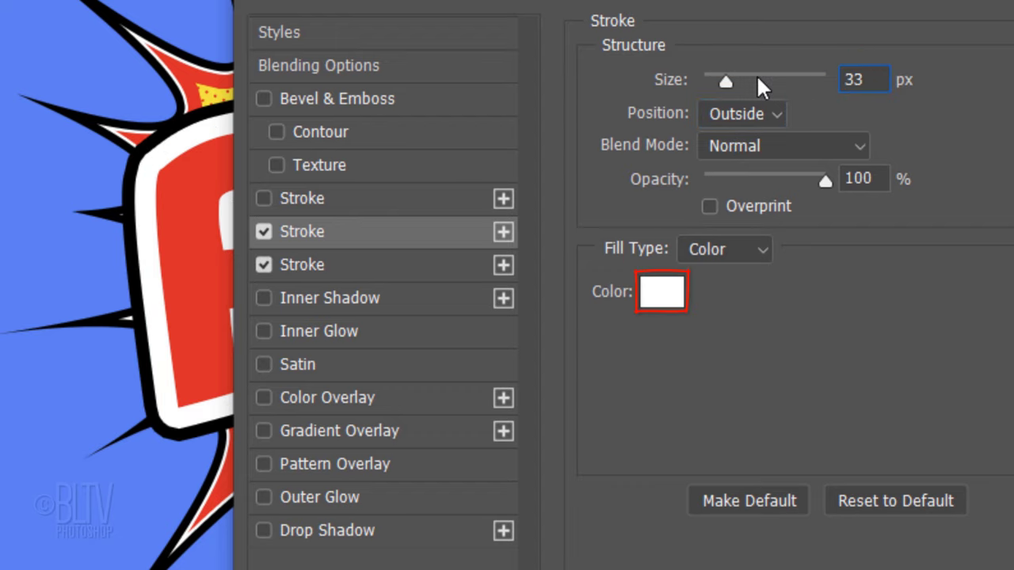
# Add a black 16 px outside stroke and enable the Pattern Overlay effect
pyautogui.click(317, 198)
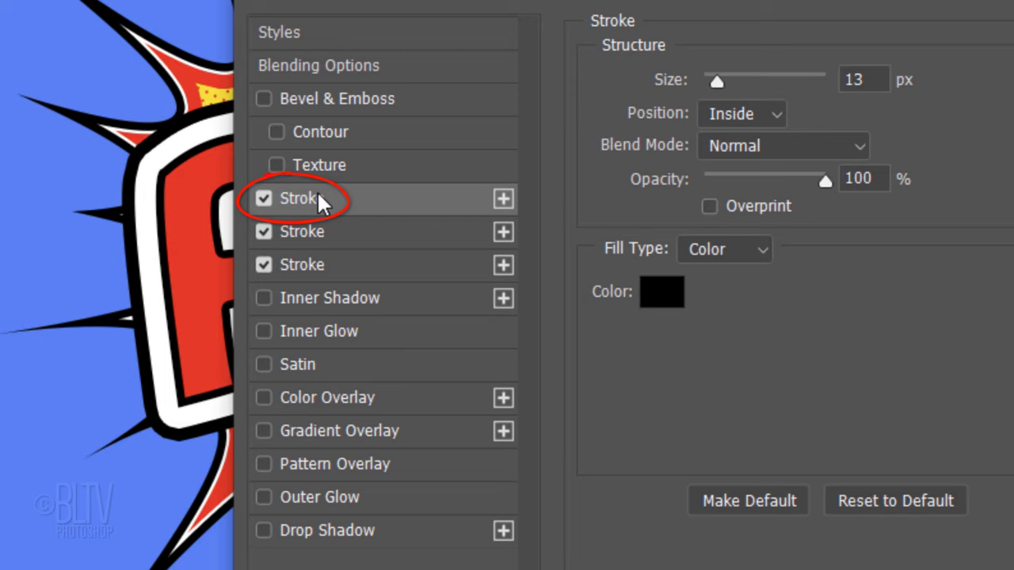
pyautogui.click(720, 119)
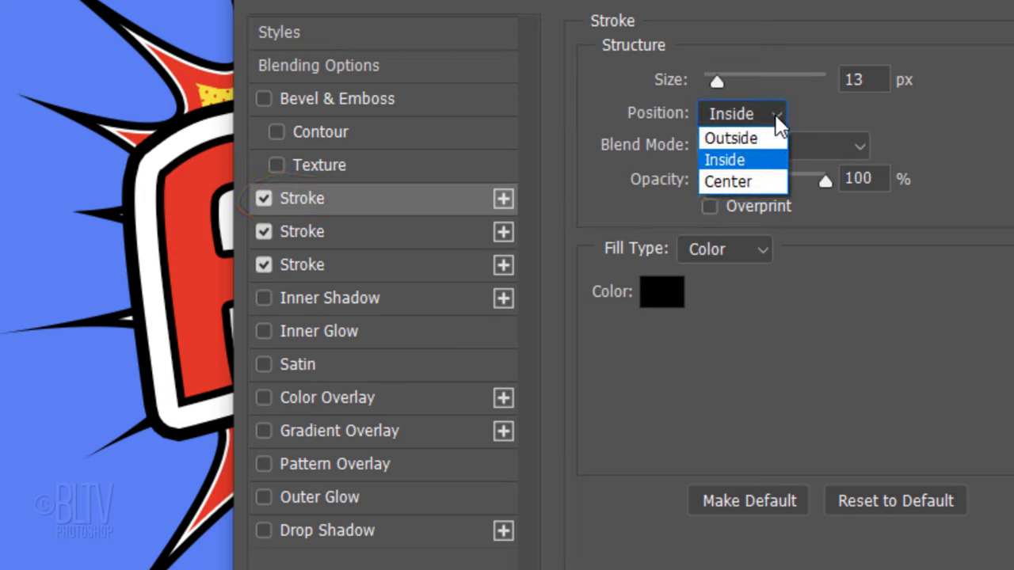
pyautogui.click(727, 141)
pyautogui.click(859, 79)
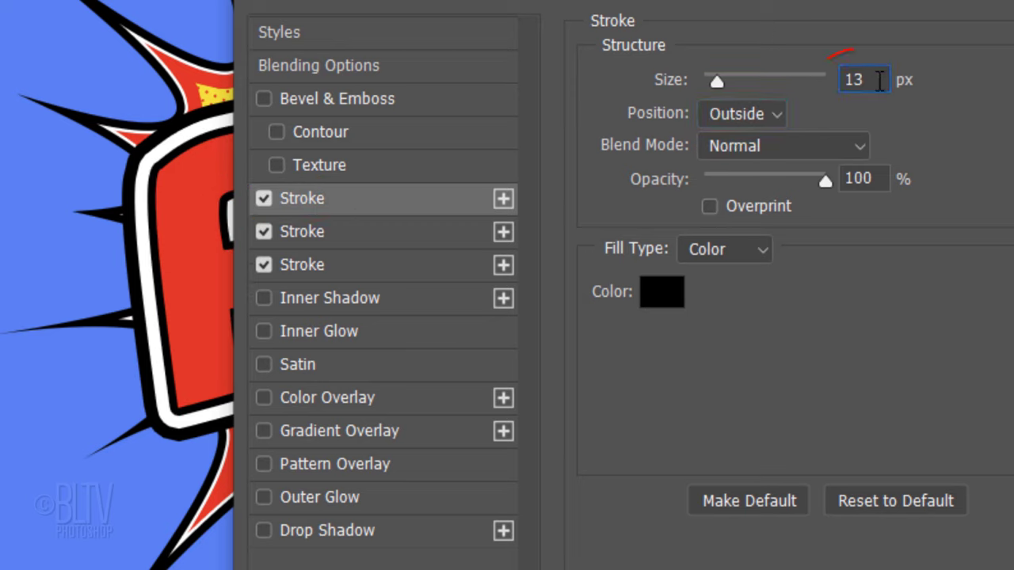
pyautogui.write('16')
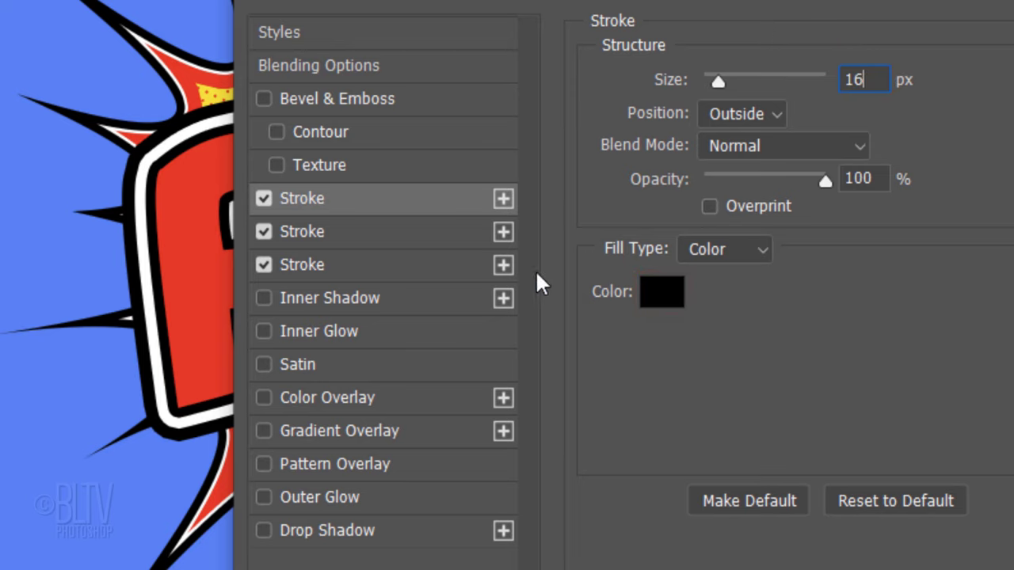
pyautogui.click(325, 464)
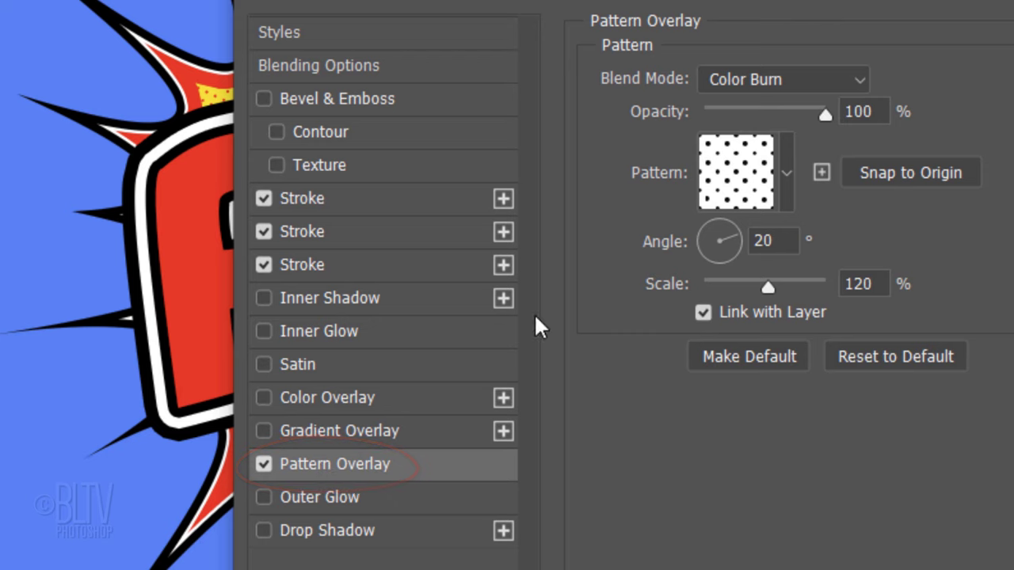
# Set the dot Pattern Overlay to Darken mode and apply the layer style
pyautogui.click(824, 81)
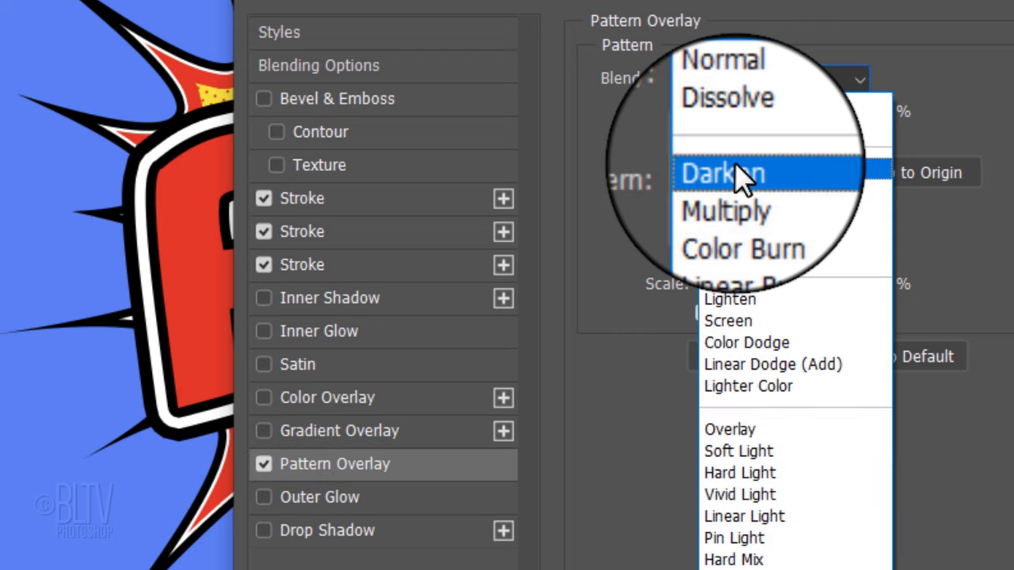
pyautogui.click(734, 175)
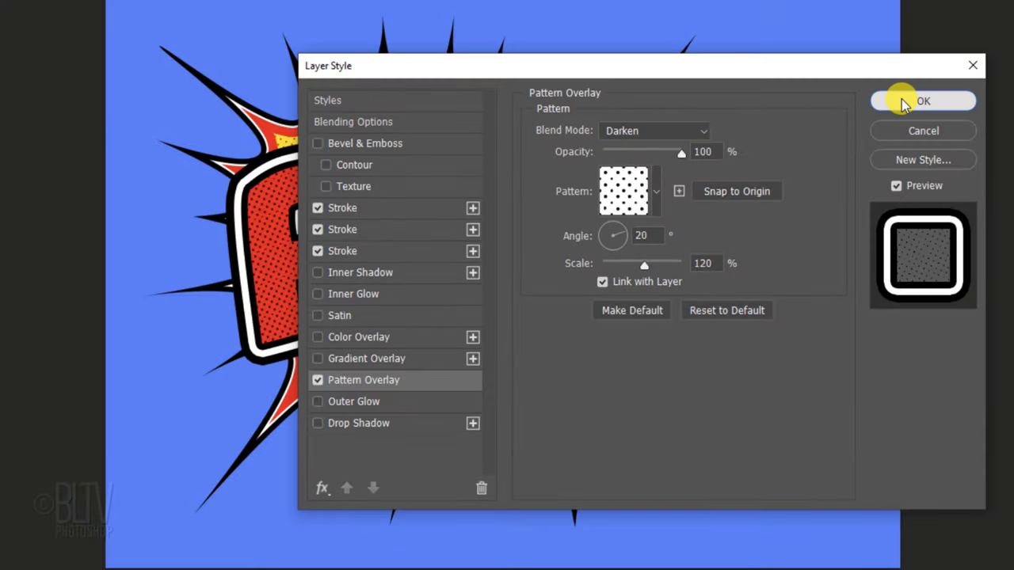
pyautogui.click(902, 99)
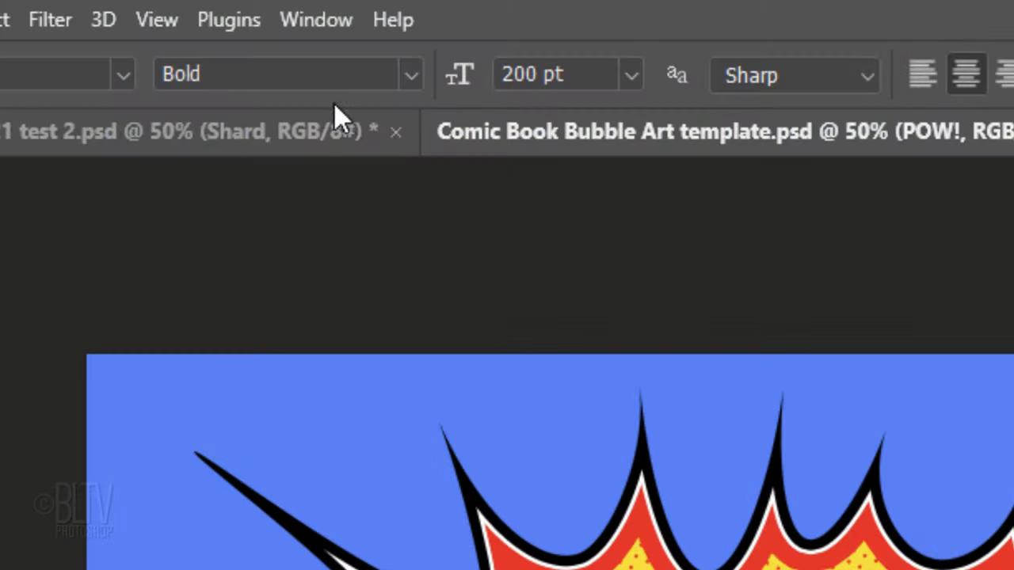
# Apply Faux Italic to POW! in the Character panel, then collapse the panel
pyautogui.click(313, 20)
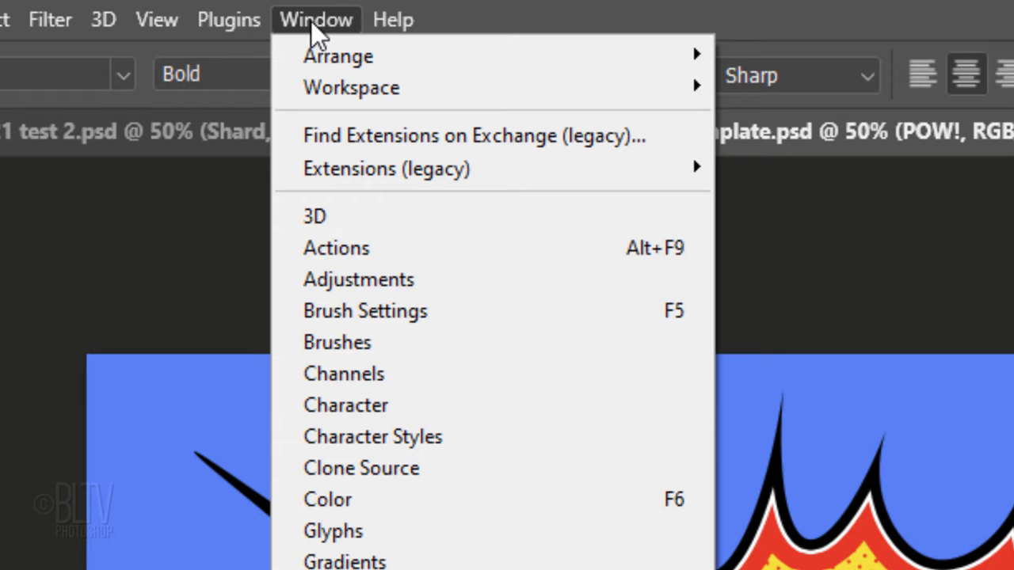
pyautogui.click(349, 408)
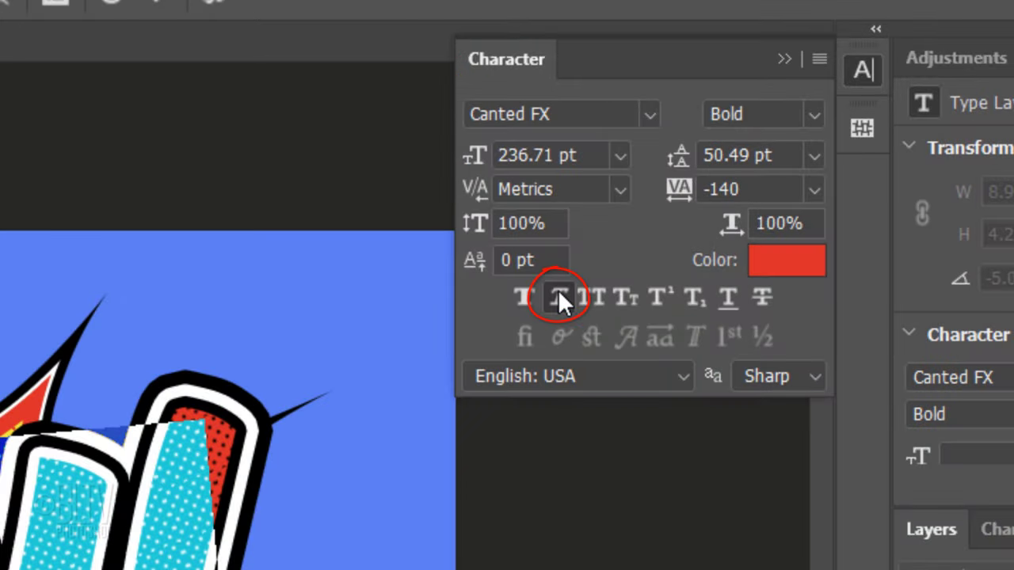
pyautogui.click(558, 300)
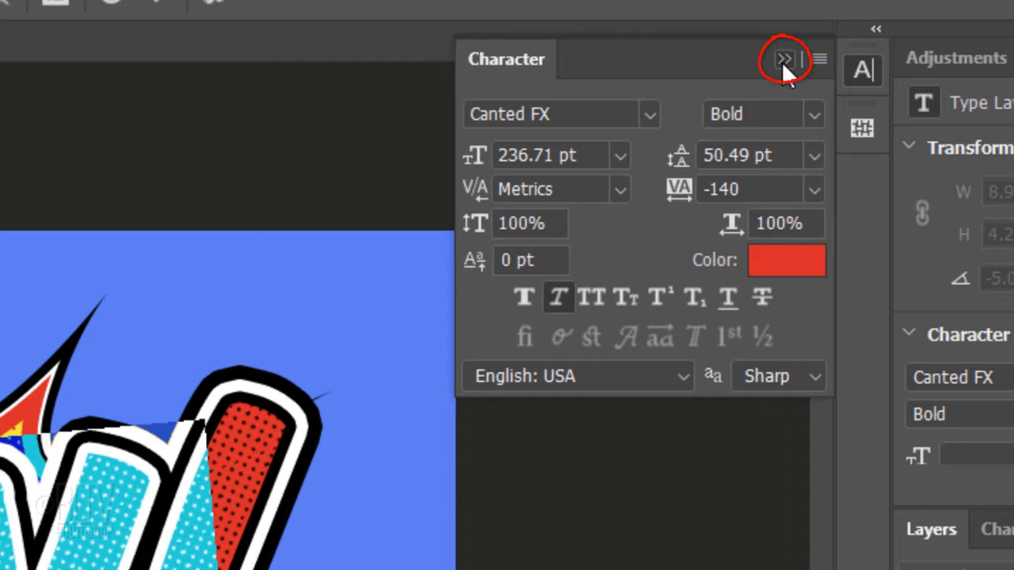
pyautogui.click(783, 60)
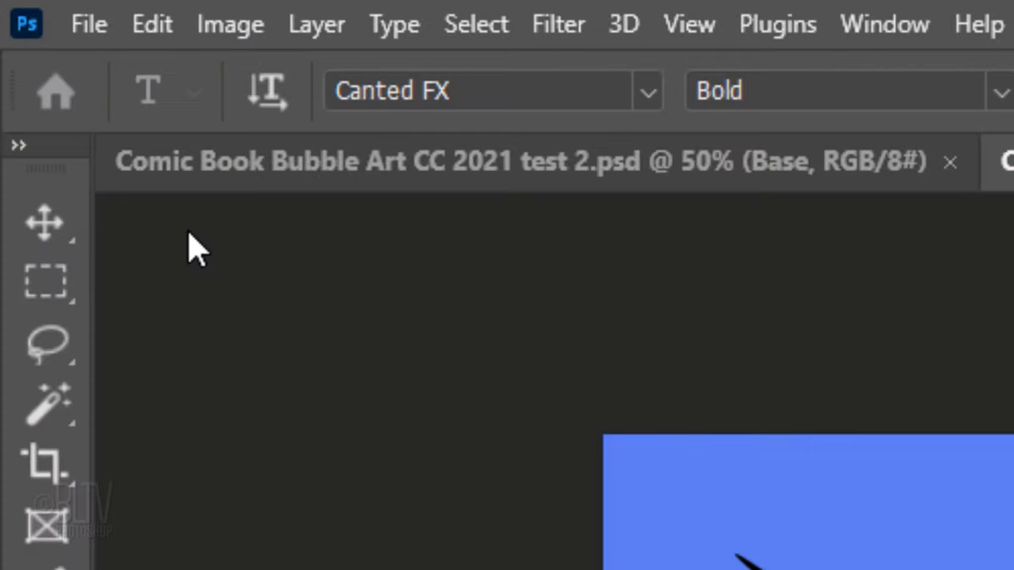
pyautogui.click(41, 237)
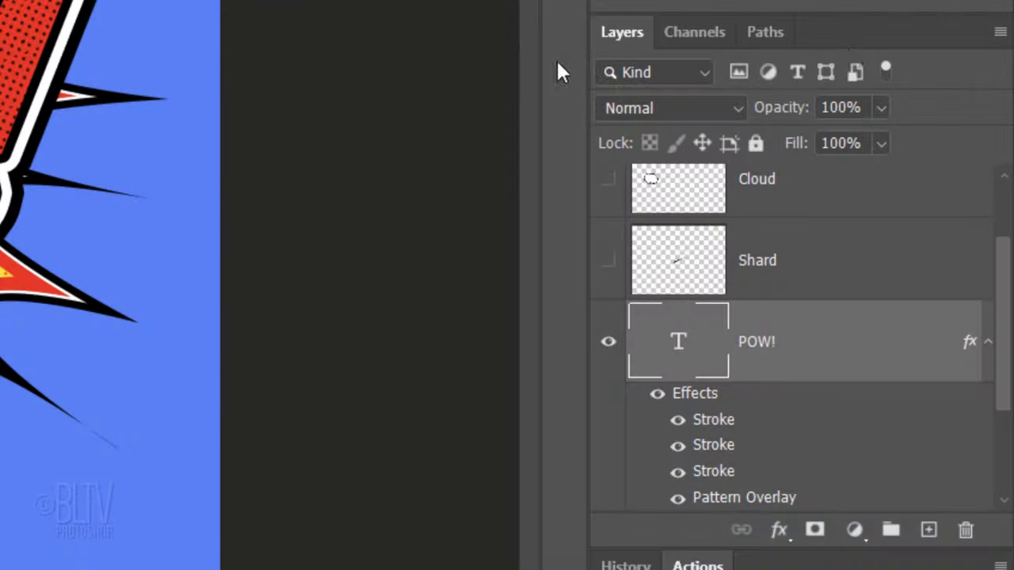
# Make POW! a smart object and fill its outline black on a new layer below
pyautogui.rightClick(733, 340)
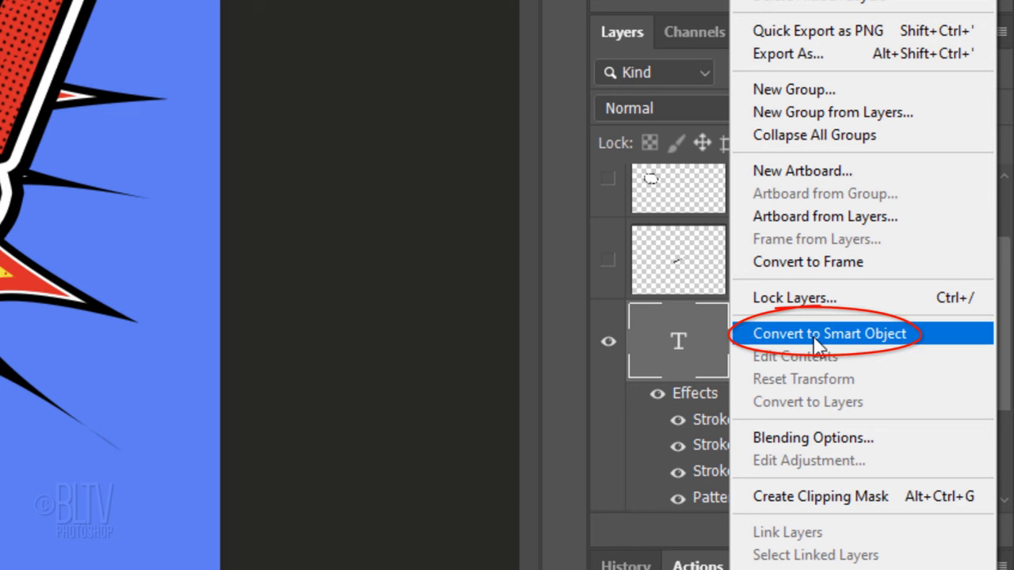
pyautogui.click(817, 334)
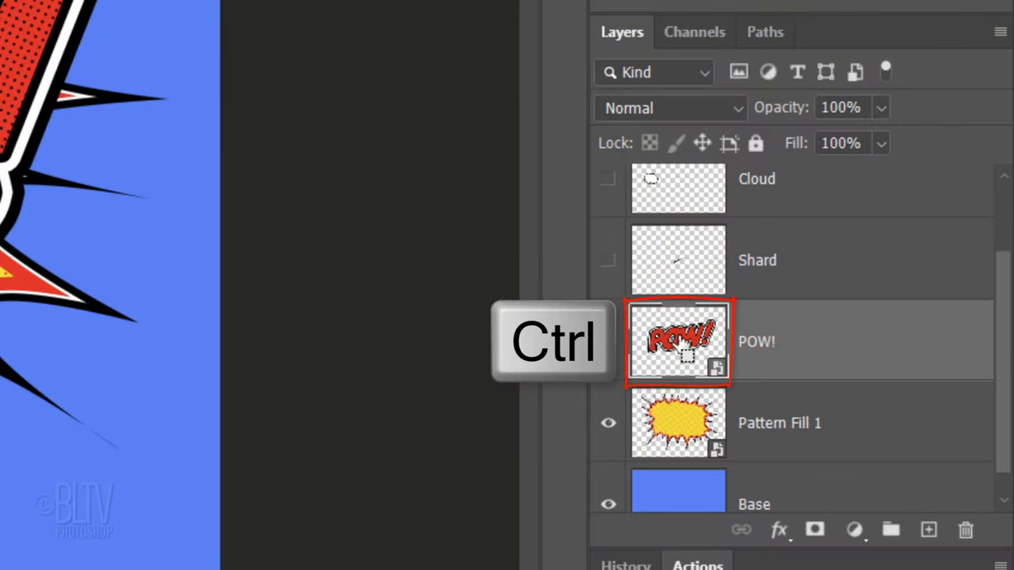
pyautogui.keyDown('ctrl'); pyautogui.click(685, 352); pyautogui.keyUp('ctrl')
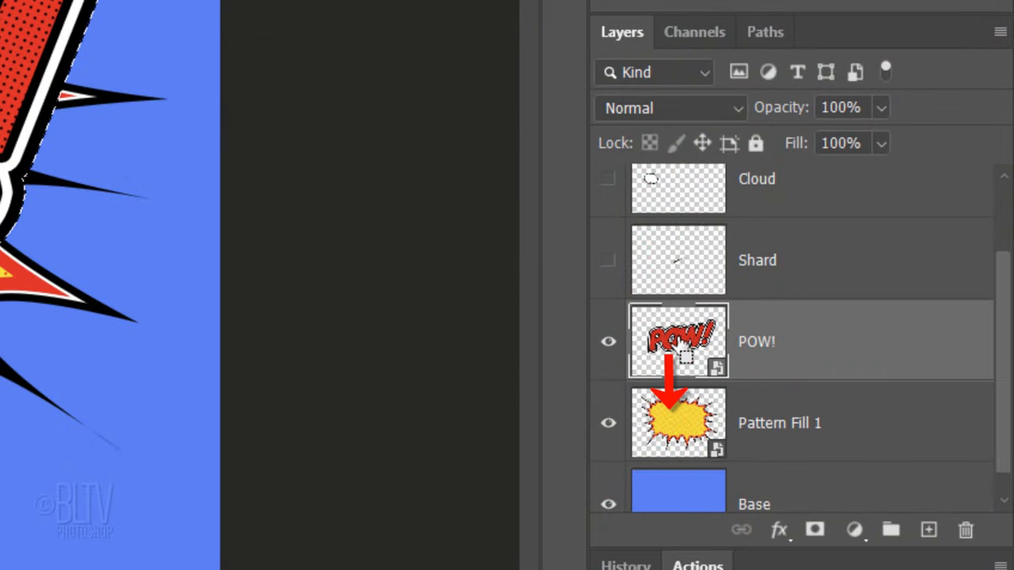
pyautogui.keyDown('ctrl'); pyautogui.click(928, 532); pyautogui.keyUp('ctrl')
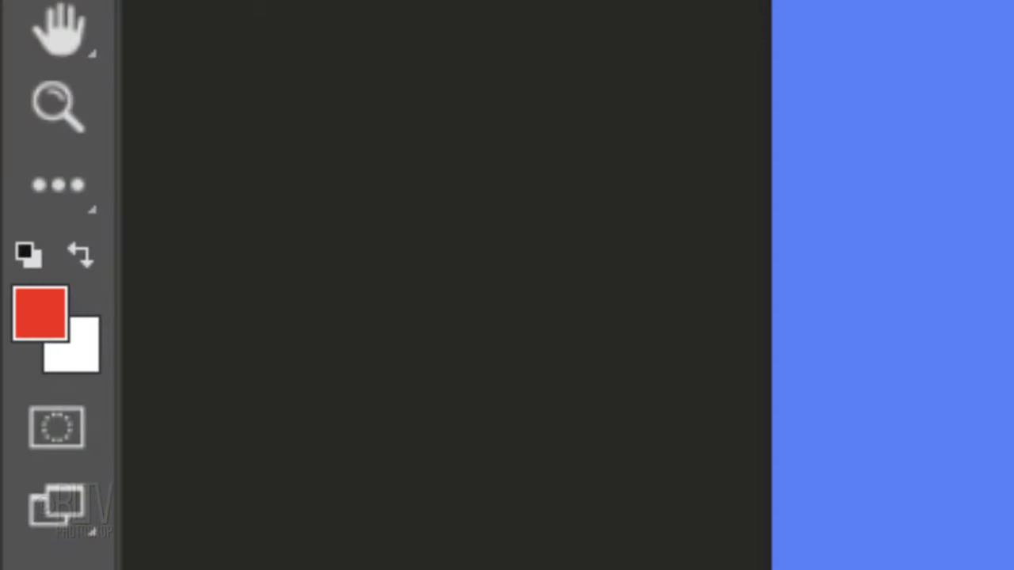
pyautogui.press('d')
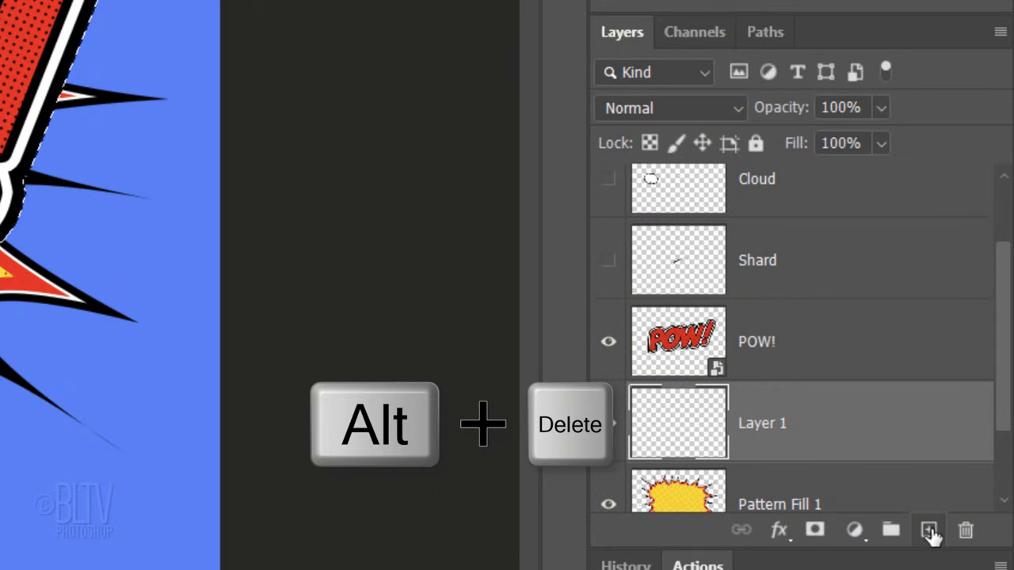
pyautogui.hotkey('alt', 'Delete')
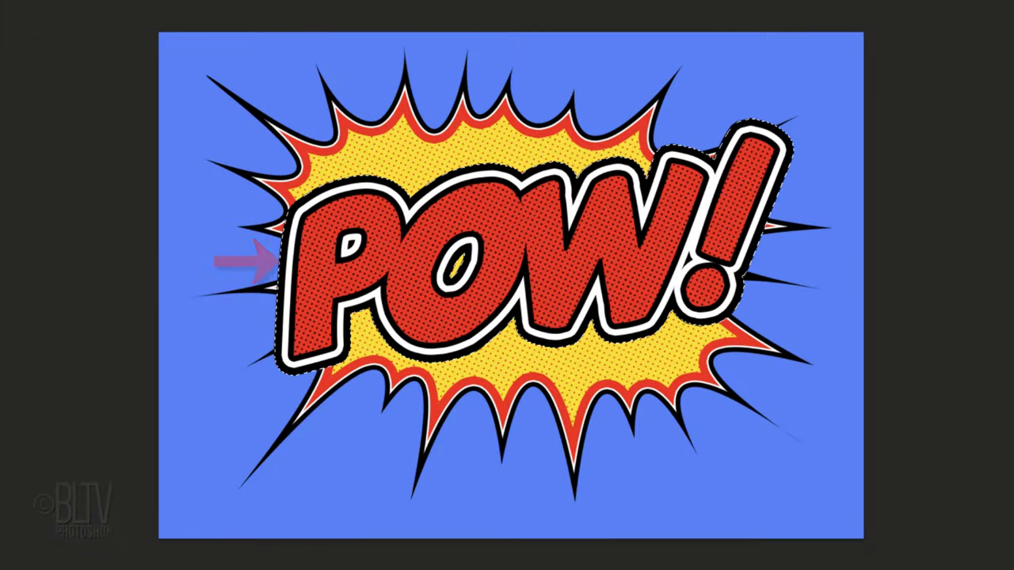
# Deselect and rotate the black POW copy on Layer 1 to 45° with Free Transform
pyautogui.hotkey('ctrl', 'd')
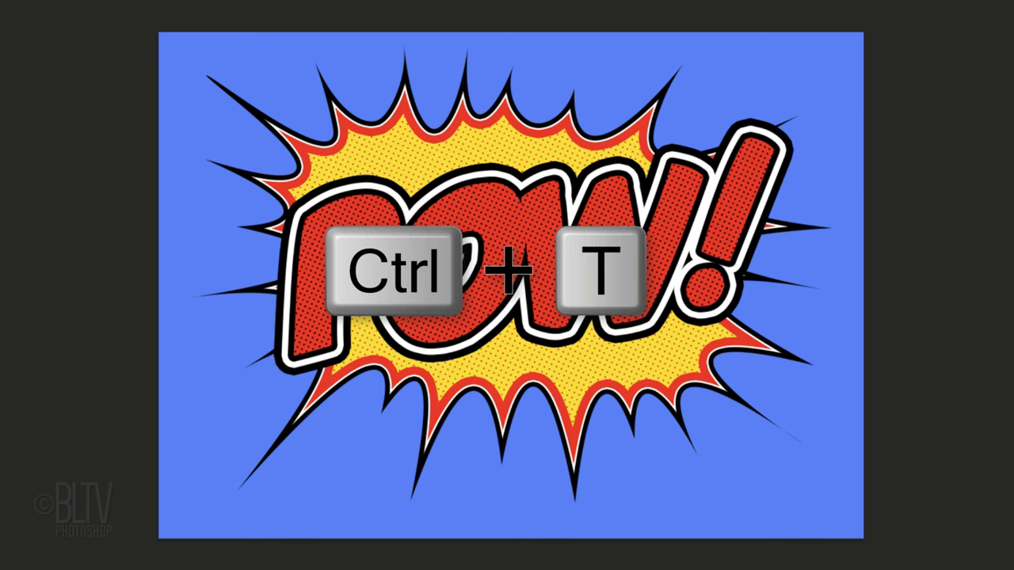
pyautogui.hotkey('ctrl', 't')
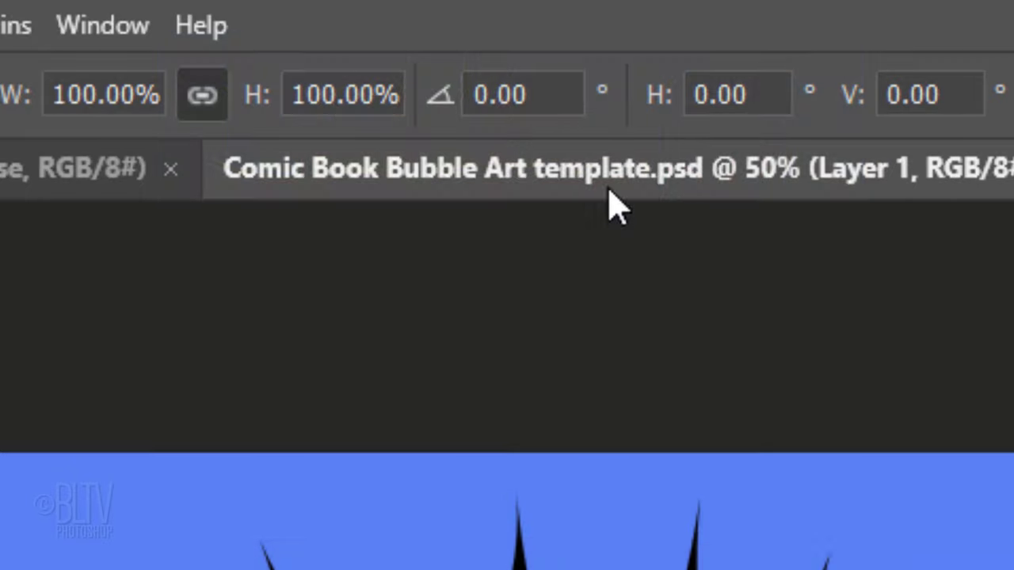
pyautogui.click(565, 87)
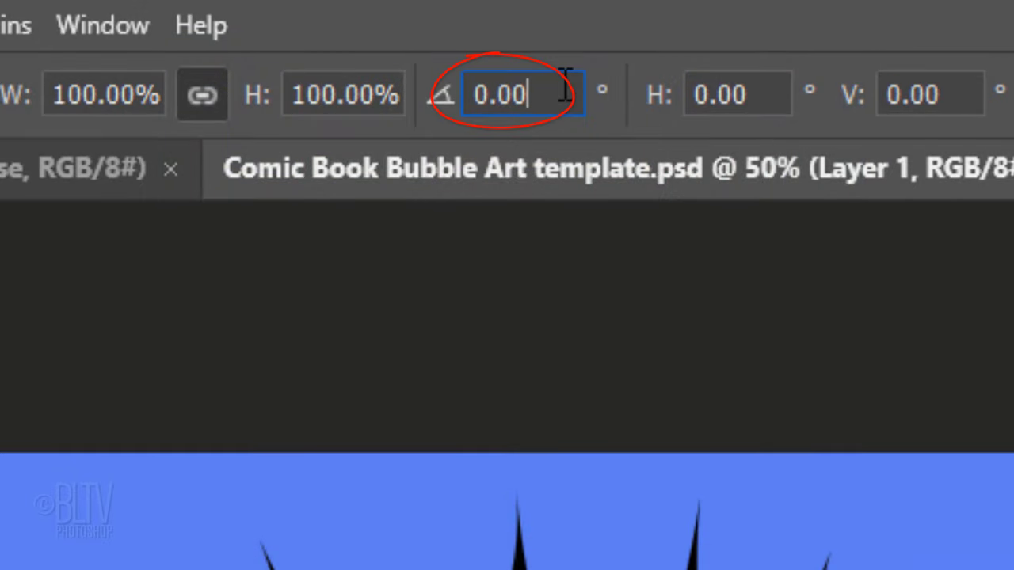
pyautogui.write('45')
pyautogui.press('Return')
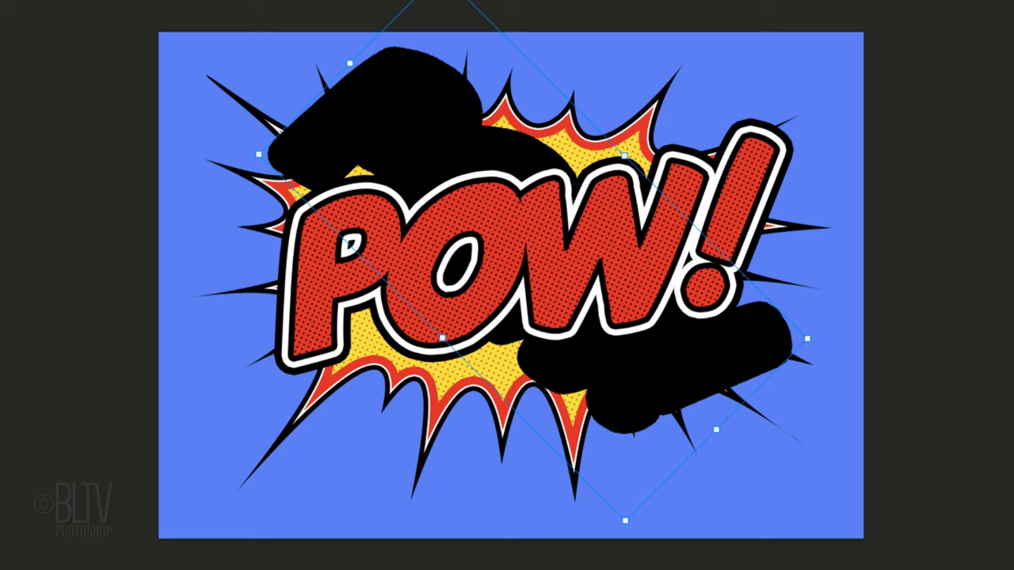
pyautogui.press('Return')
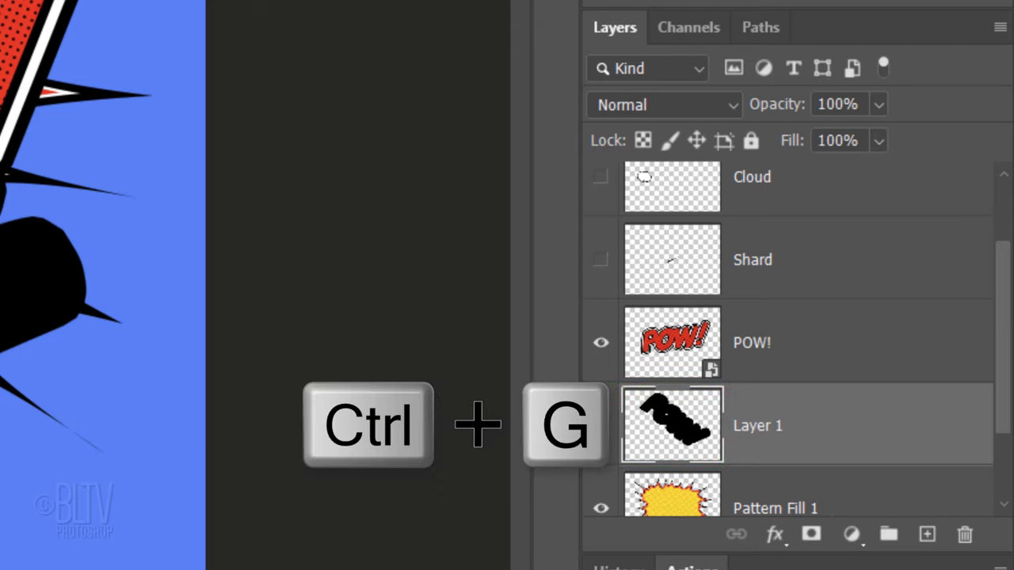
# Group Layer 1 and stack downward-nudged duplicates up to Layer 1 copy 42 as a shadow
pyautogui.hotkey('ctrl', 'g')
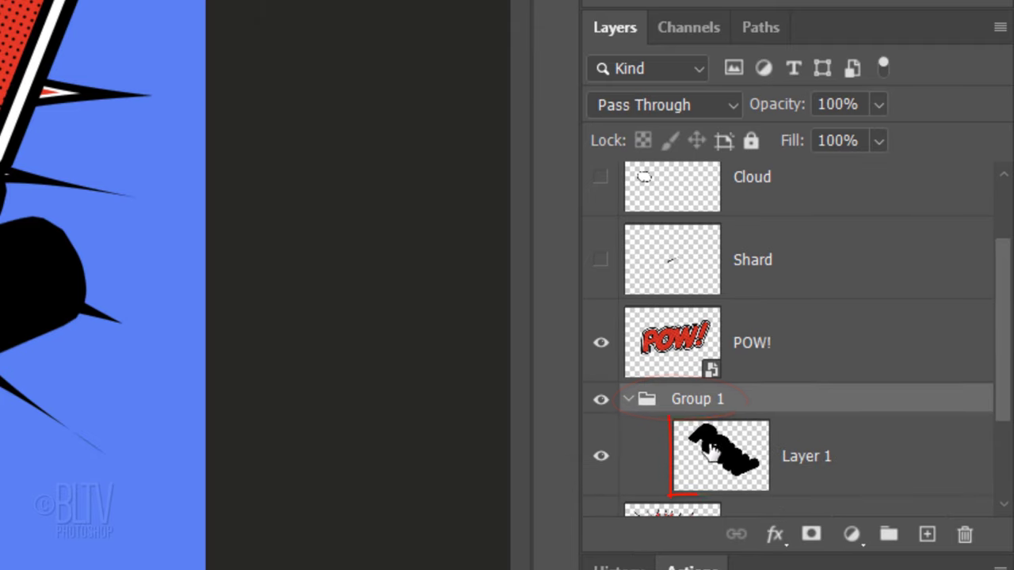
pyautogui.click(729, 457)
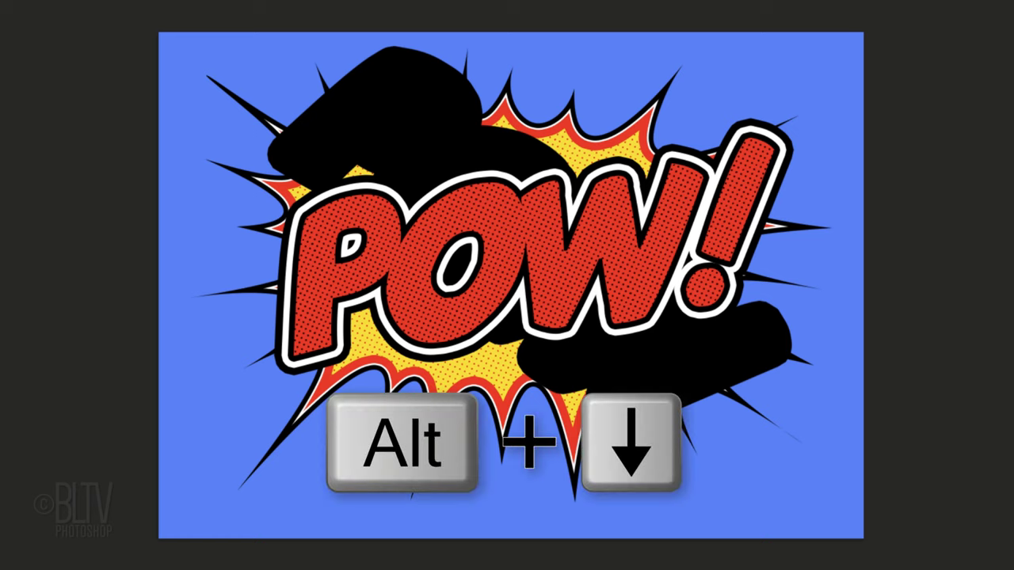
pyautogui.hotkey('alt', 'Down')
pyautogui.hotkey('alt', 'Down')
pyautogui.hotkey('alt', 'Down')
pyautogui.hotkey('alt', 'Down')
pyautogui.hotkey('alt', 'Down')
pyautogui.hotkey('alt', 'Down')
pyautogui.hotkey('alt', 'Down')
pyautogui.hotkey('alt', 'Down')
pyautogui.hotkey('alt', 'Down')
pyautogui.hotkey('alt', 'Down')
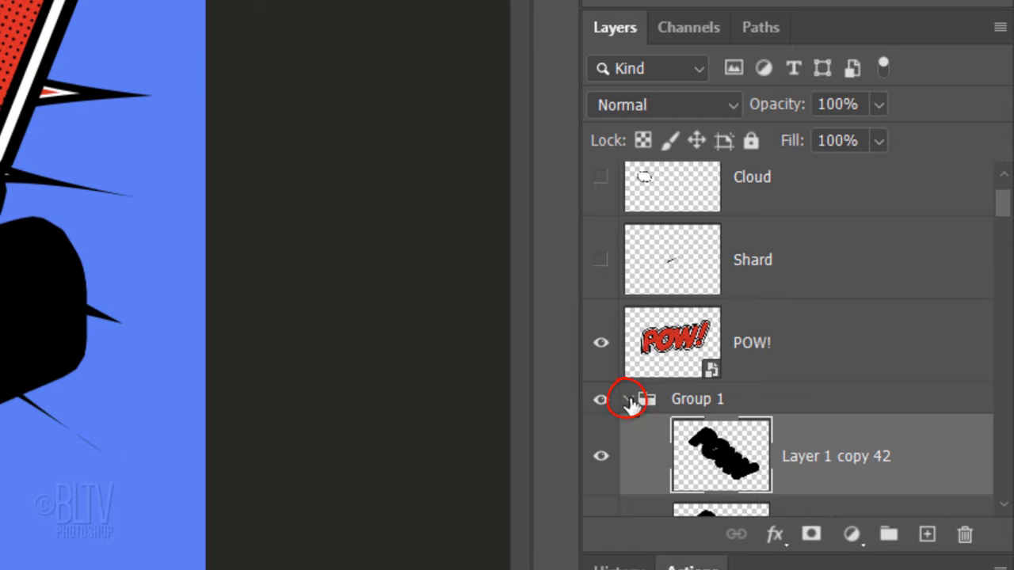
pyautogui.click(627, 400)
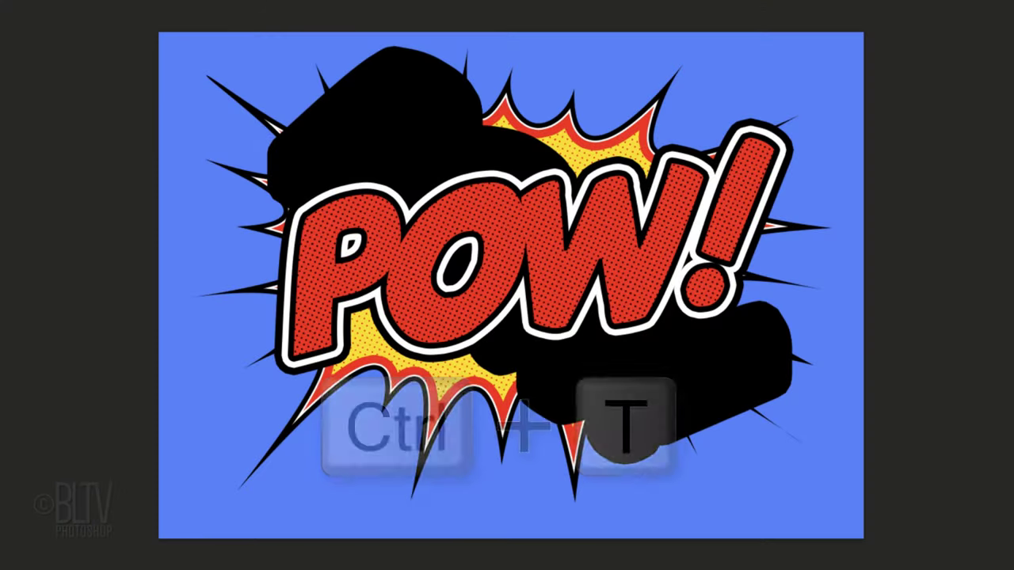
# Rotate Group 1 by -45° and shift it slightly right behind POW!
pyautogui.hotkey('ctrl', 't')
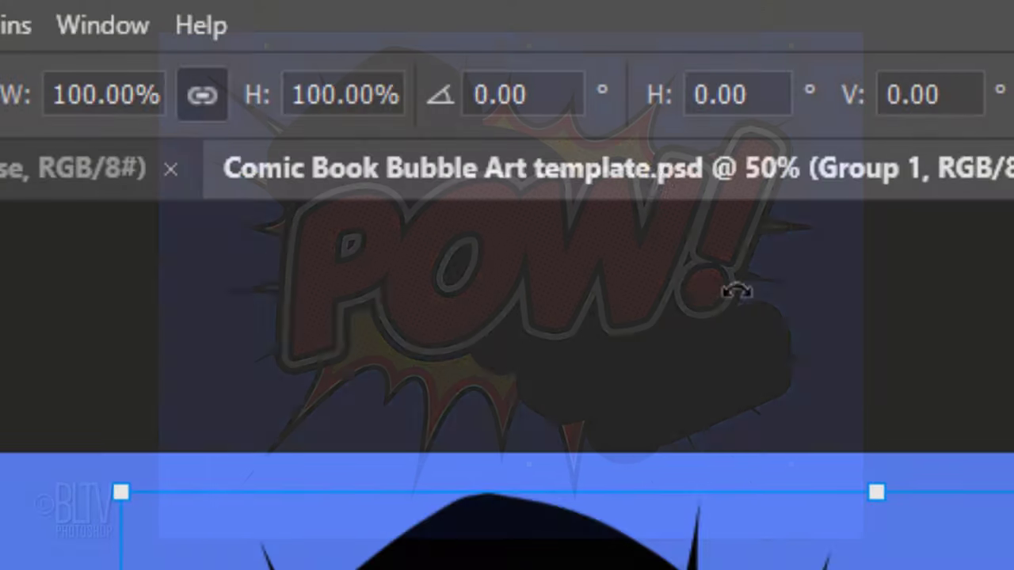
pyautogui.click(564, 94)
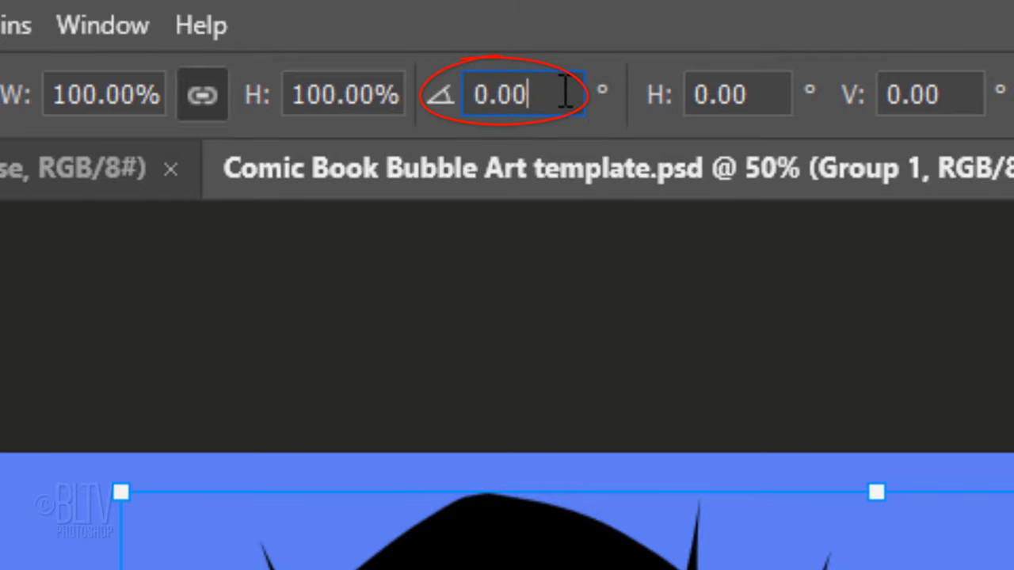
pyautogui.moveTo(564, 94); pyautogui.dragTo(461, 84)
pyautogui.write('-45')
pyautogui.press('Return')
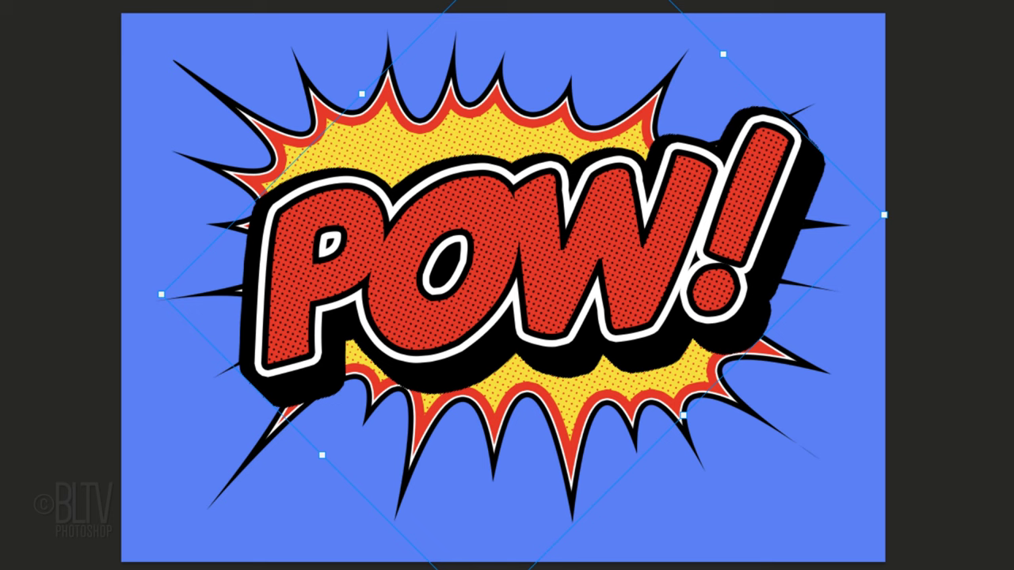
pyautogui.press('Return')
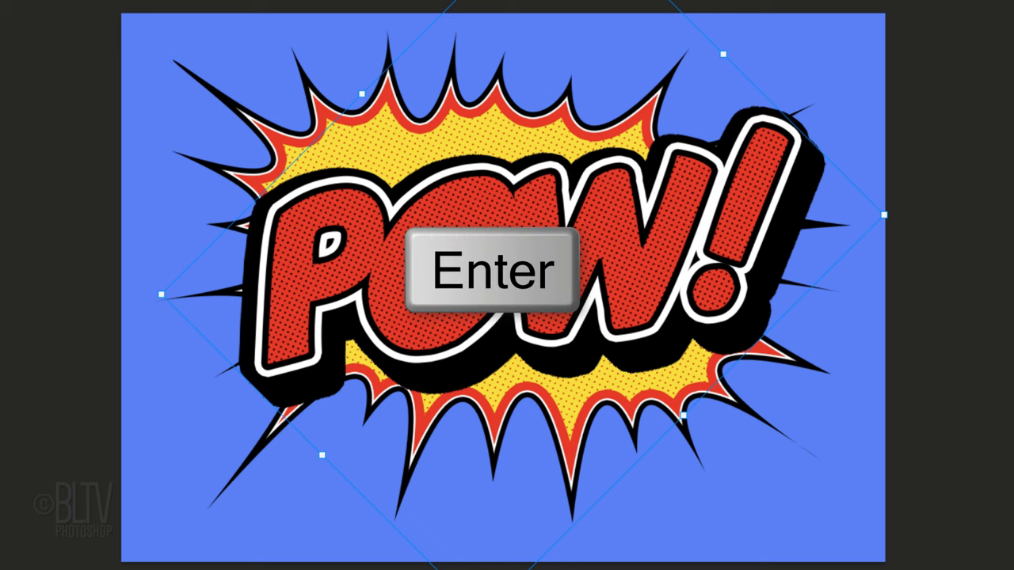
pyautogui.moveTo(362, 235); pyautogui.dragTo(384, 235)
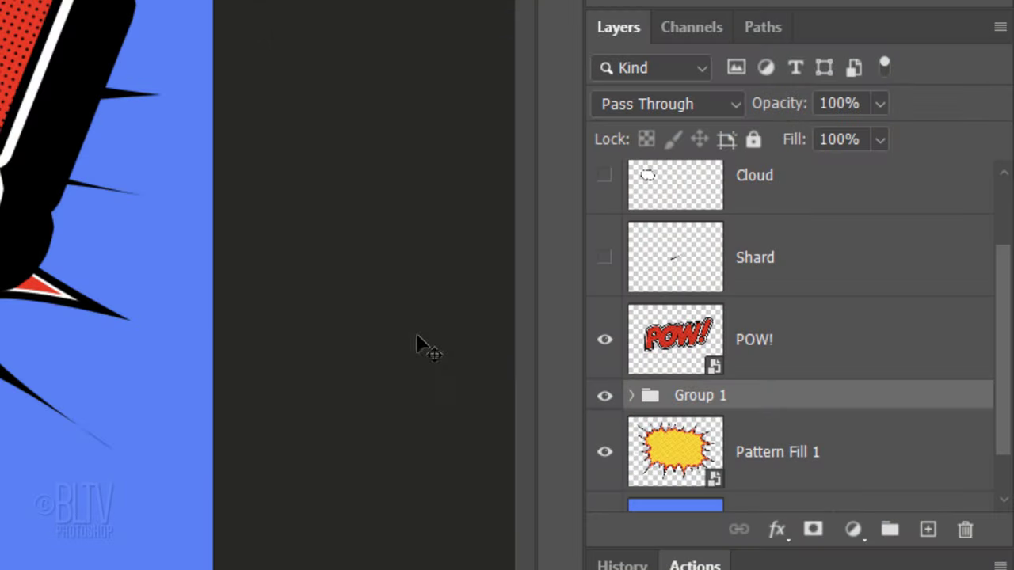
# Delete Layer 1 copies 42 through 28 from Group 1, leaving copy 27 on top
pyautogui.click(630, 397)
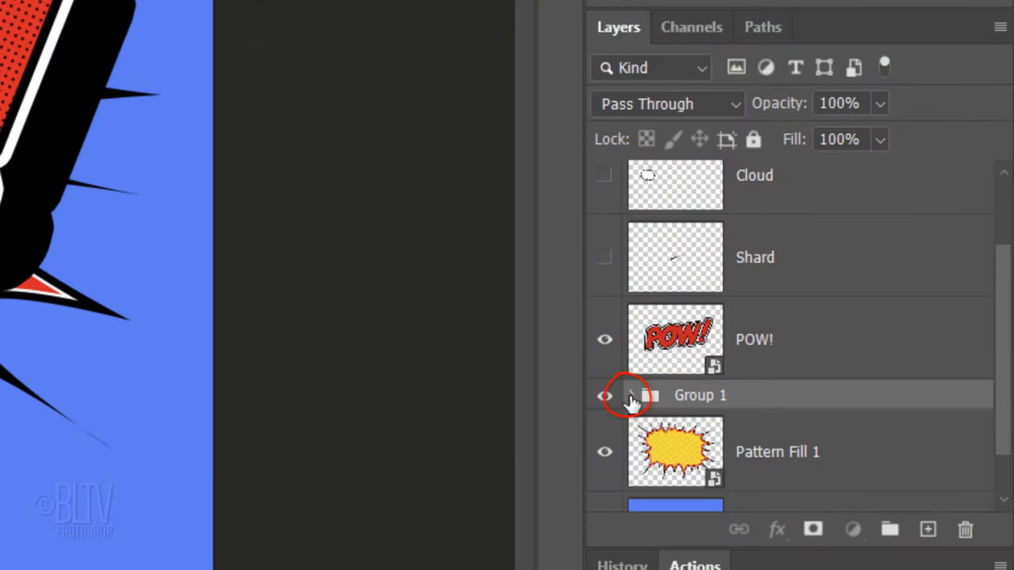
pyautogui.moveTo(1005, 205); pyautogui.dragTo(992, 281)
pyautogui.click(732, 233)
pyautogui.keyDown('shift'); pyautogui.click(733, 286); pyautogui.keyUp('shift')
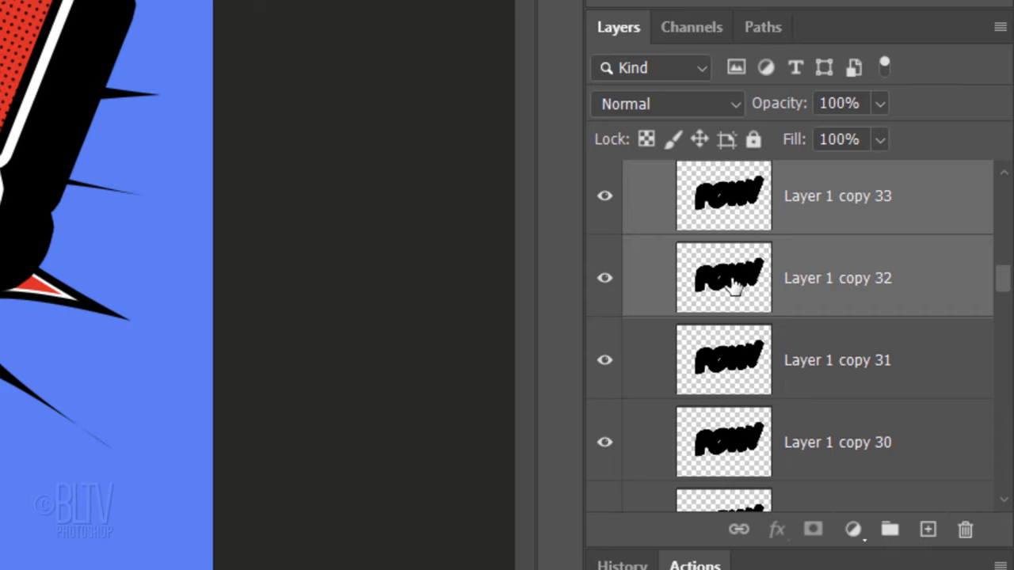
pyautogui.press('Delete')
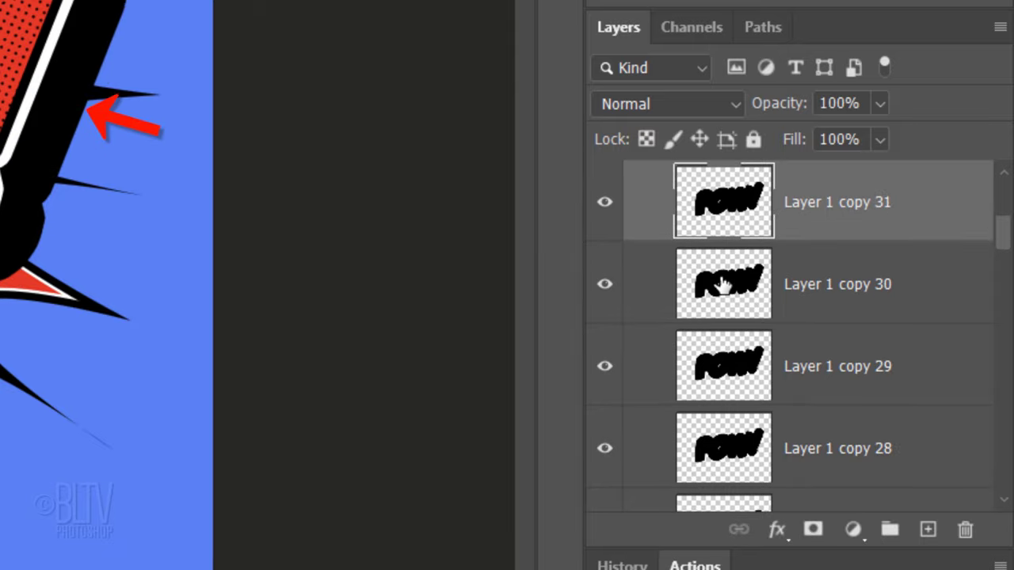
pyautogui.keyDown('shift'); pyautogui.click(717, 430); pyautogui.keyUp('shift')
pyautogui.press('Delete')
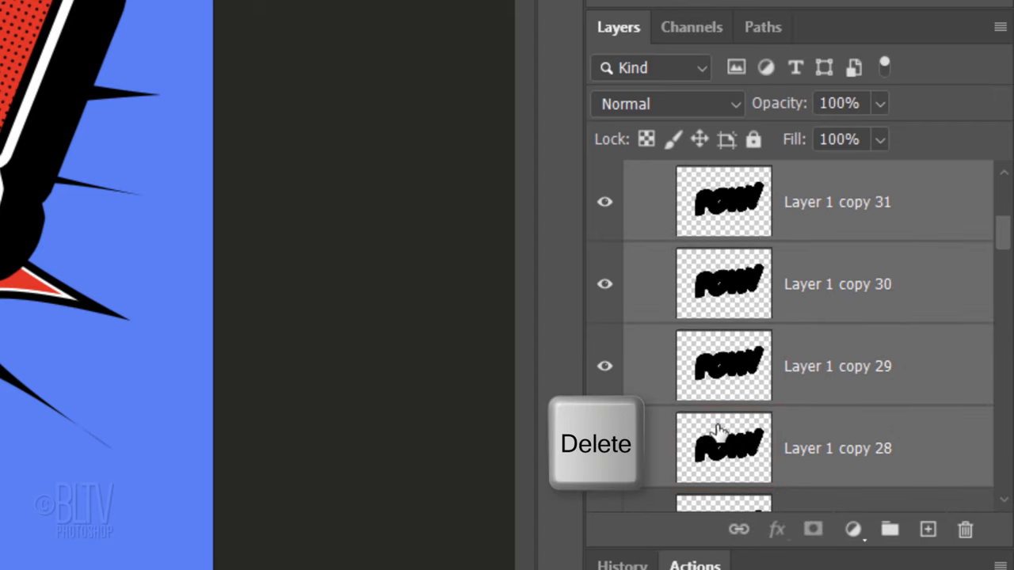
pyautogui.scroll(3, 942, 256)
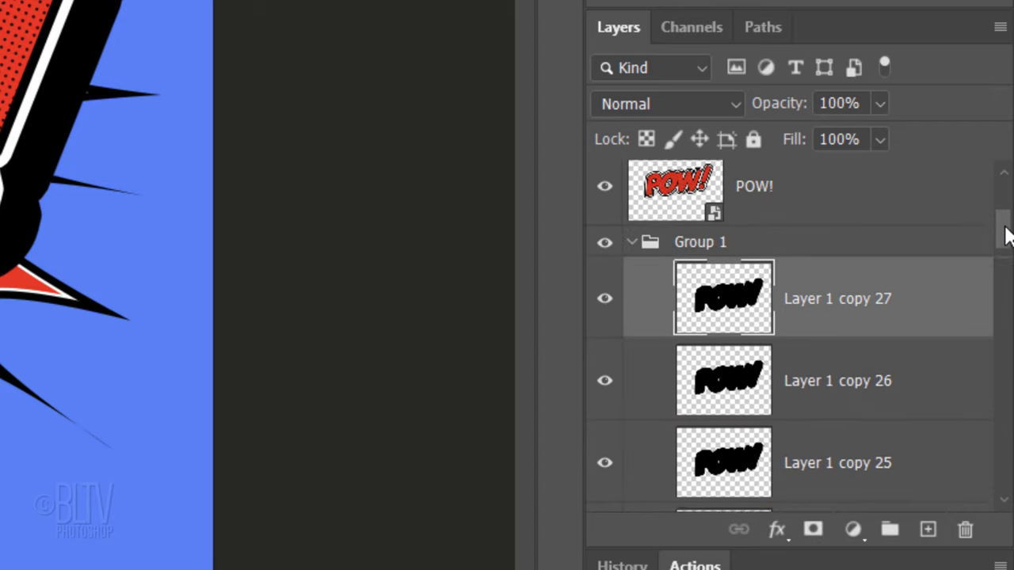
pyautogui.click(634, 325)
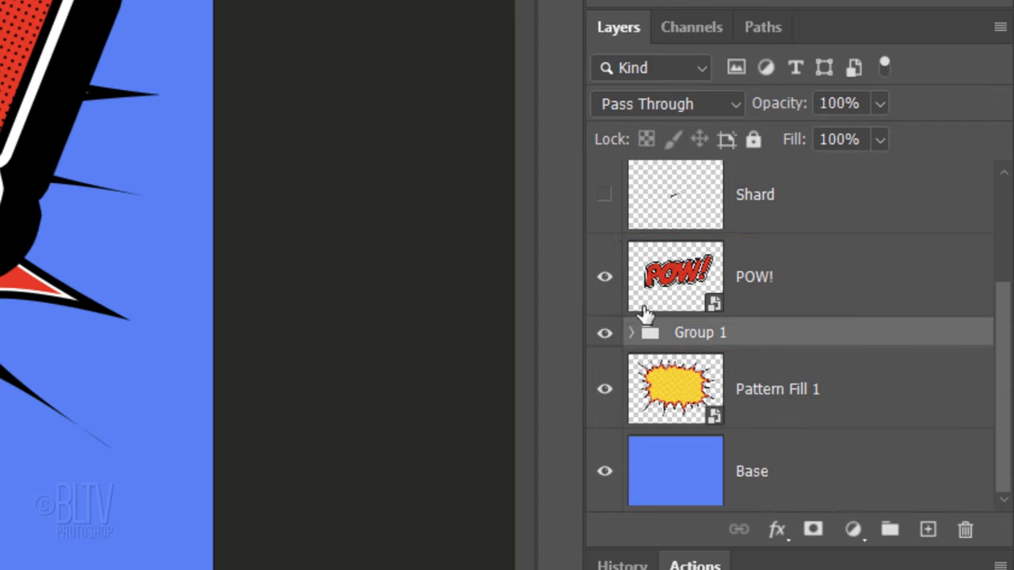
# Convert POW! and Group 1 together into one smart object
pyautogui.keyDown('shift'); pyautogui.click(751, 277); pyautogui.keyUp('shift')
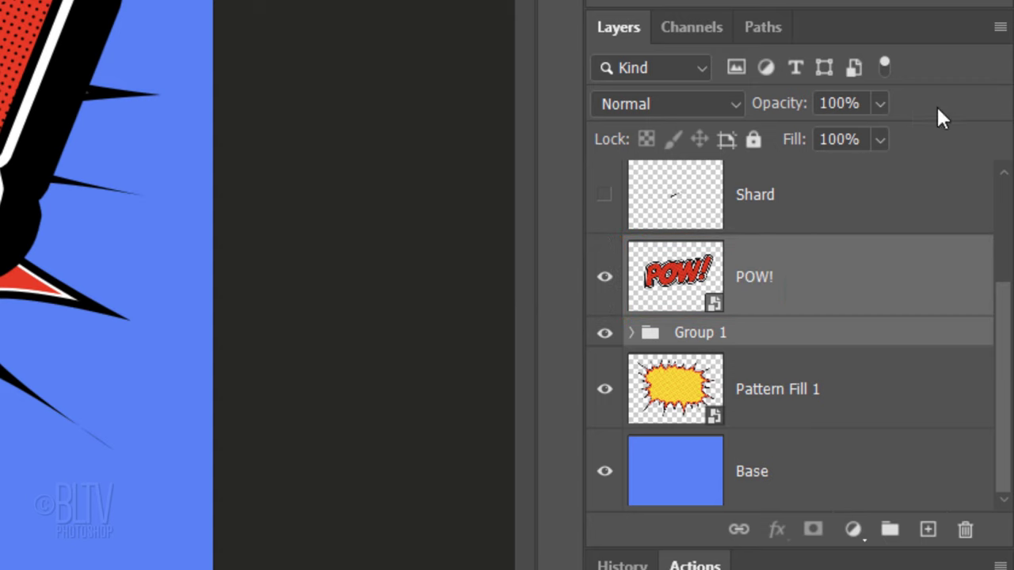
pyautogui.click(1001, 27)
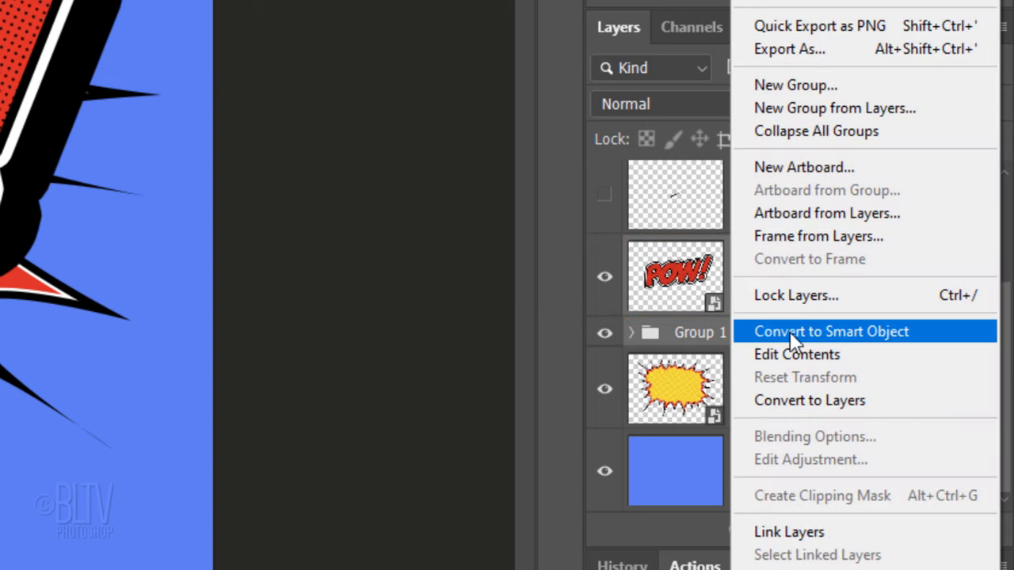
pyautogui.click(790, 331)
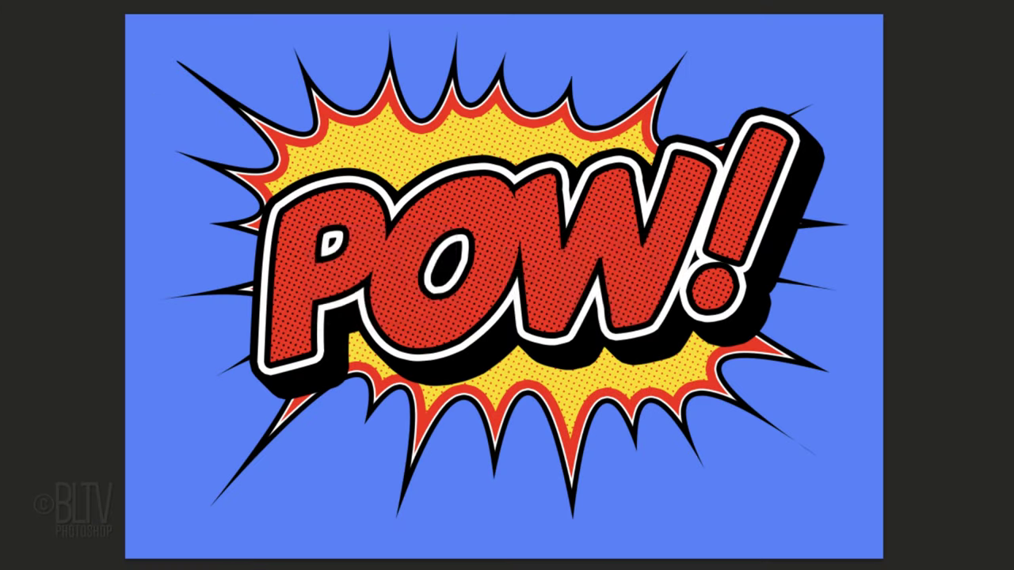
# Tilt the POW! smart object slightly counter-clockwise, shrink it and reposition it
pyautogui.hotkey('ctrl', 't')
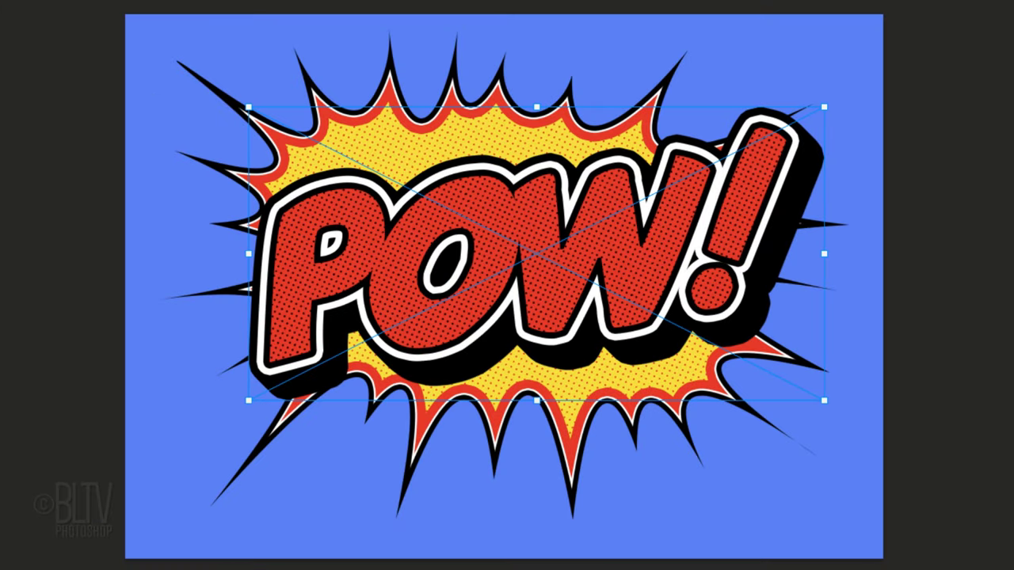
pyautogui.moveTo(847, 88); pyautogui.dragTo(840, 80)
pyautogui.moveTo(735, 161); pyautogui.dragTo(625, 221)
pyautogui.moveTo(795, 79); pyautogui.dragTo(774, 90)
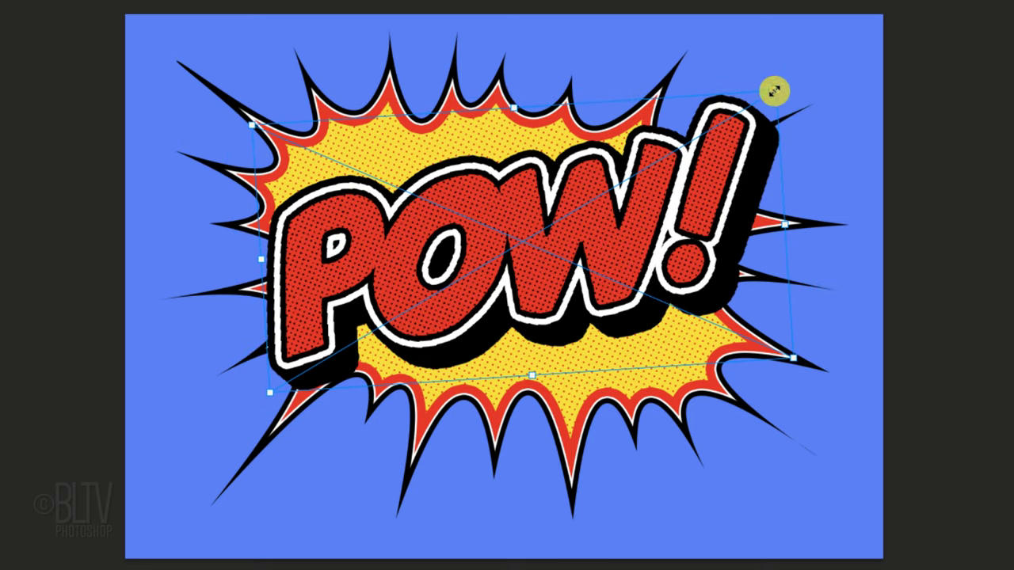
pyautogui.moveTo(559, 159); pyautogui.dragTo(523, 149)
pyautogui.press('Return')
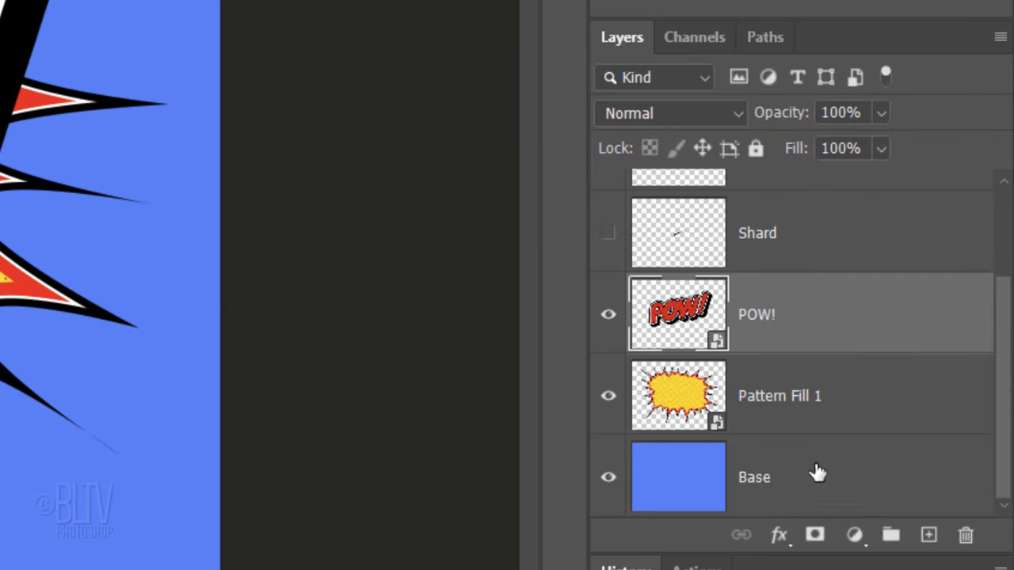
# Add an empty layer above Base and swap colours so white is foreground
pyautogui.click(821, 478)
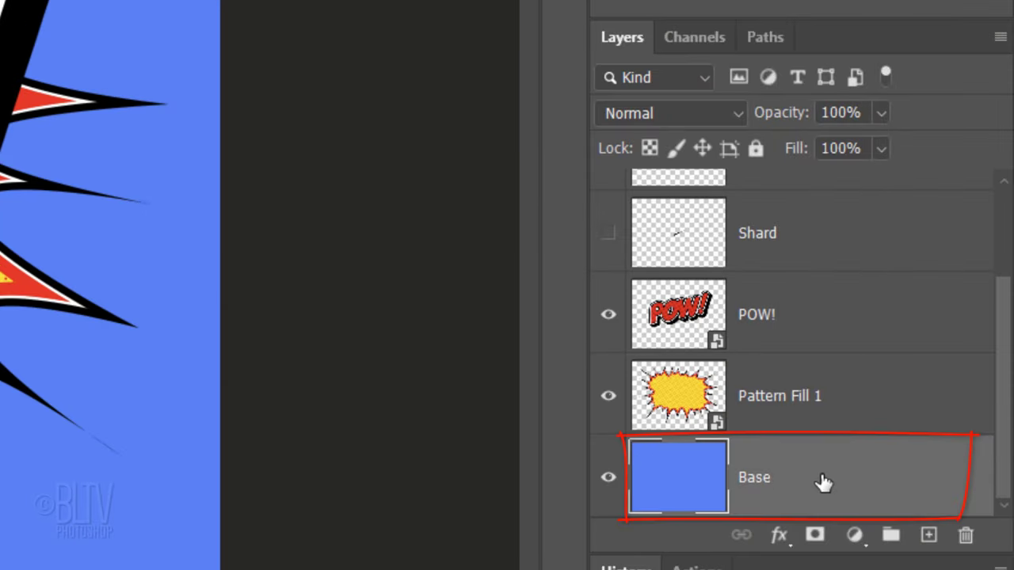
pyautogui.click(928, 536)
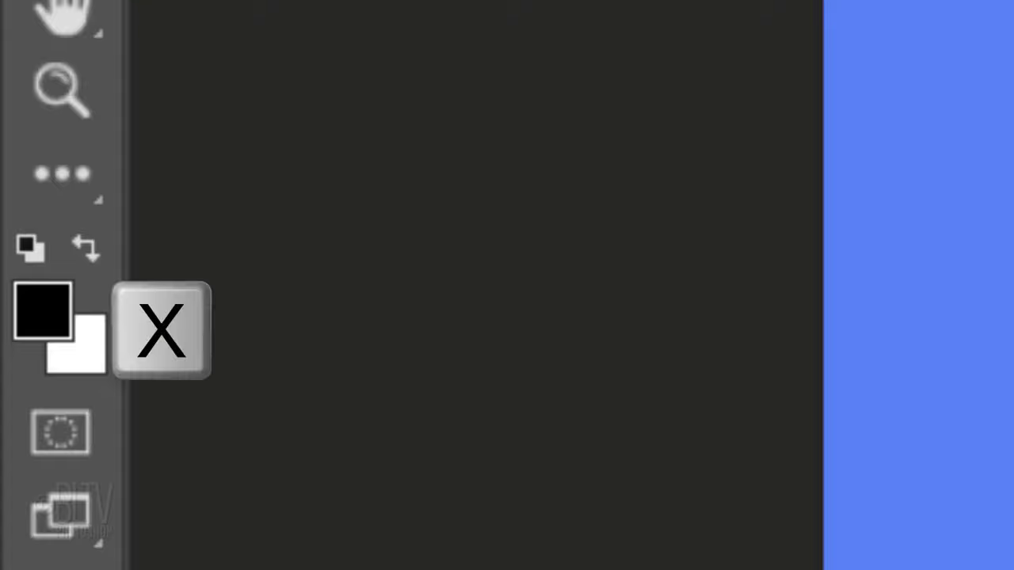
pyautogui.press('x')
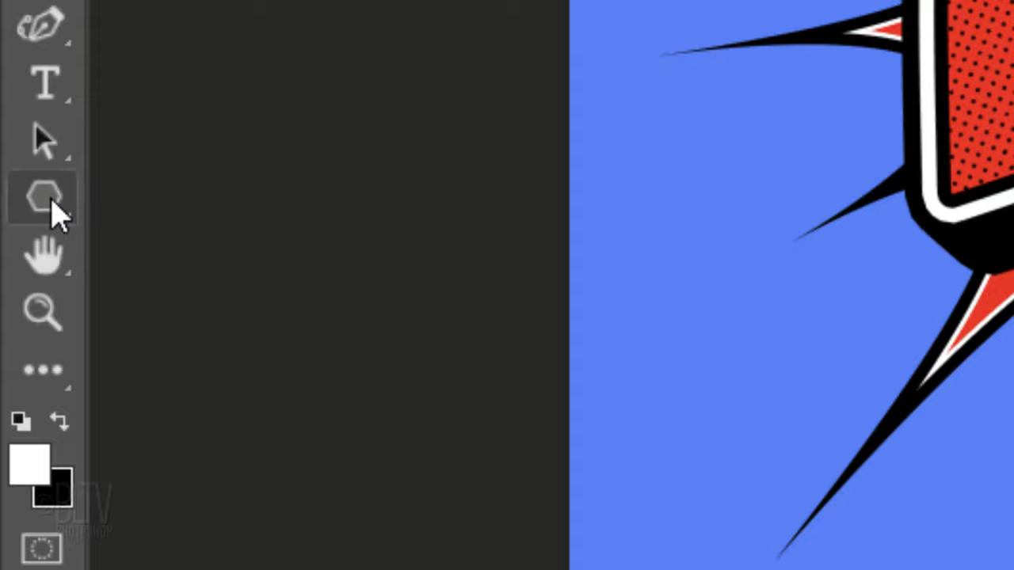
# Set the Polygon tool to white-filled, stroke-free 99-sided shapes drawn proportionally from centre
pyautogui.rightClick(47, 204)
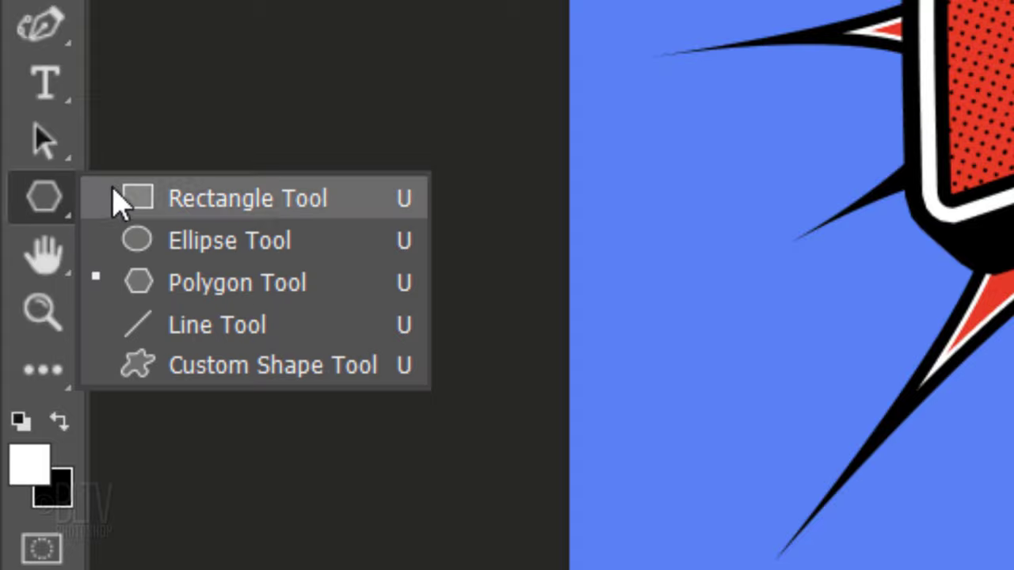
pyautogui.click(238, 283)
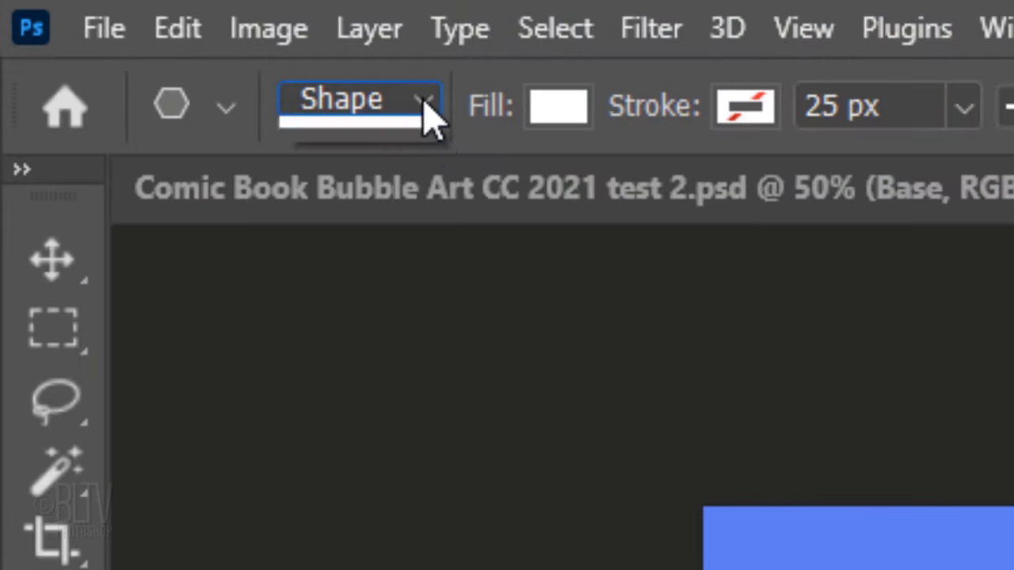
pyautogui.click(424, 111)
pyautogui.click(429, 116)
pyautogui.click(558, 119)
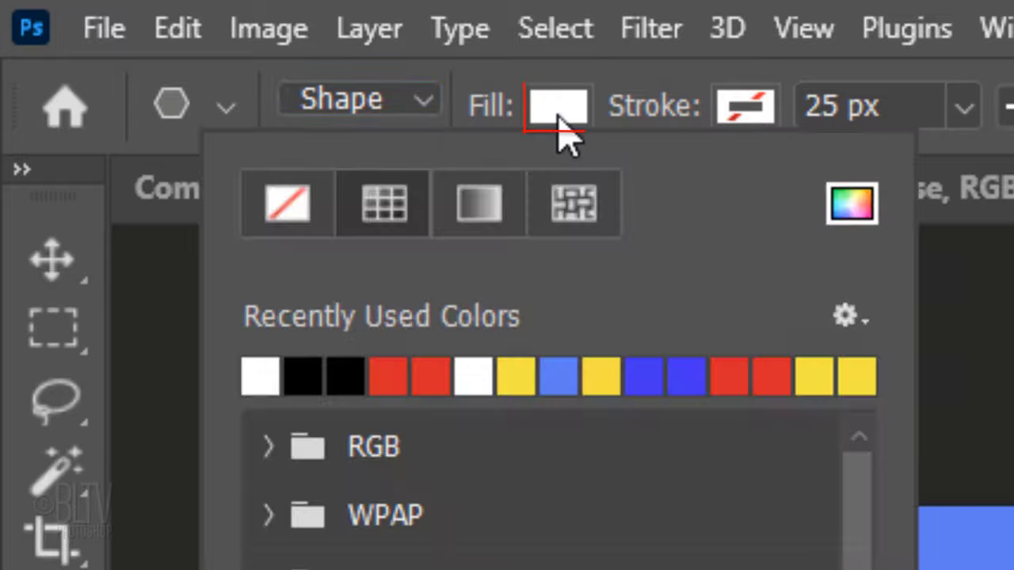
pyautogui.click(579, 125)
pyautogui.click(741, 127)
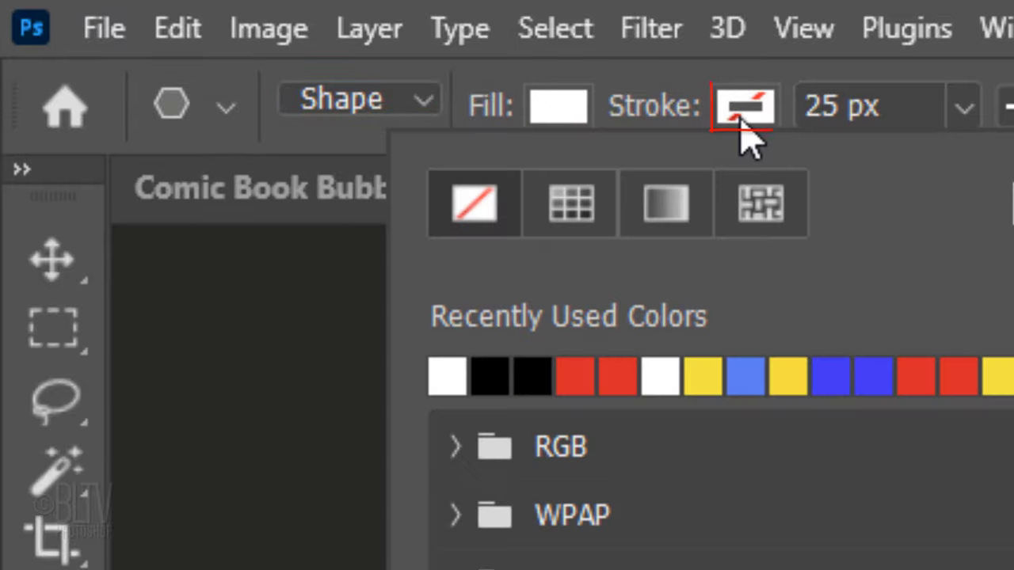
pyautogui.click(745, 127)
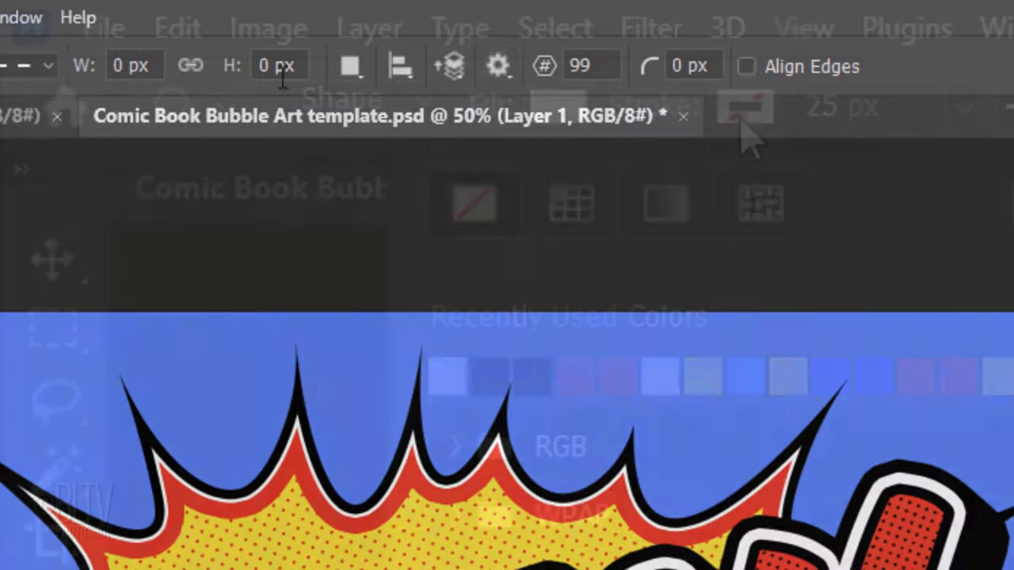
pyautogui.click(497, 67)
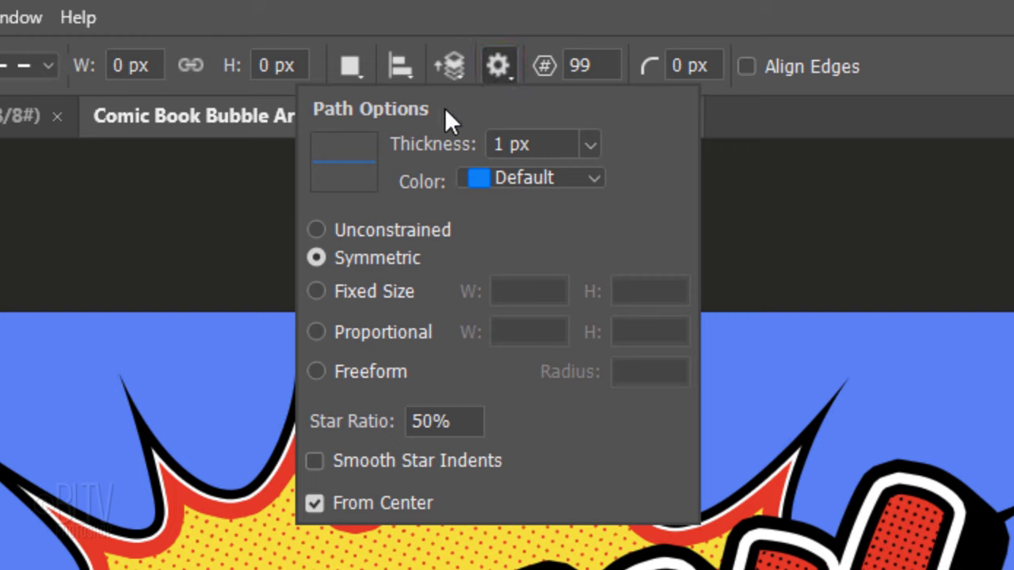
pyautogui.click(316, 332)
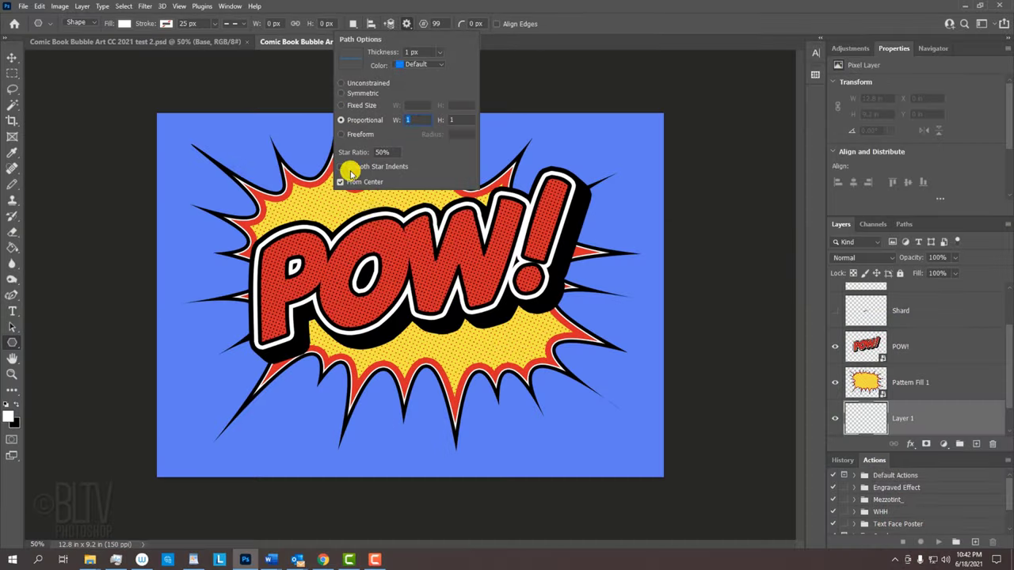
# Draw a huge white ray burst from the POW centre and blend it as Overlay
pyautogui.click(409, 277)
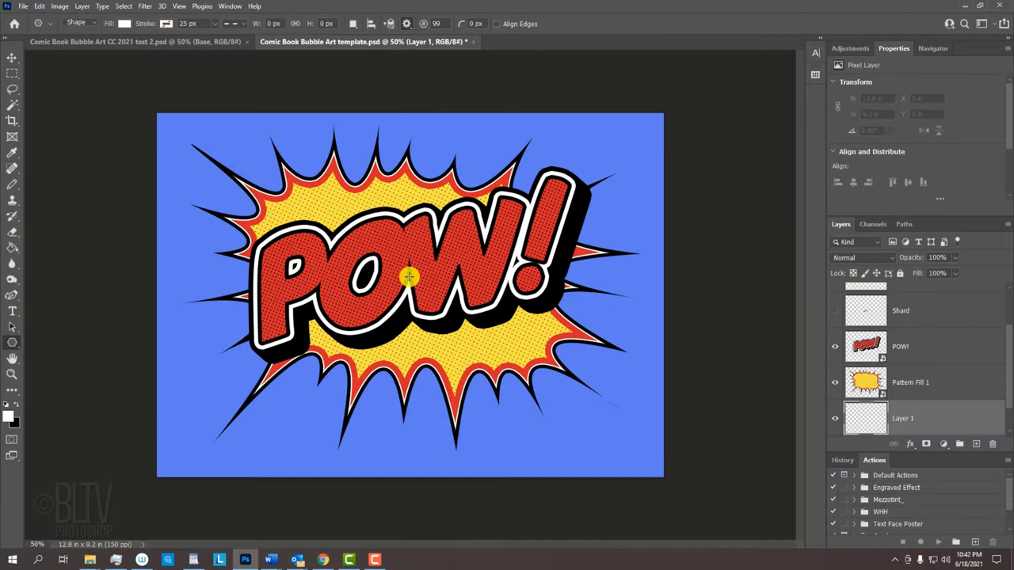
pyautogui.moveTo(408, 277); pyautogui.dragTo(641, 49)
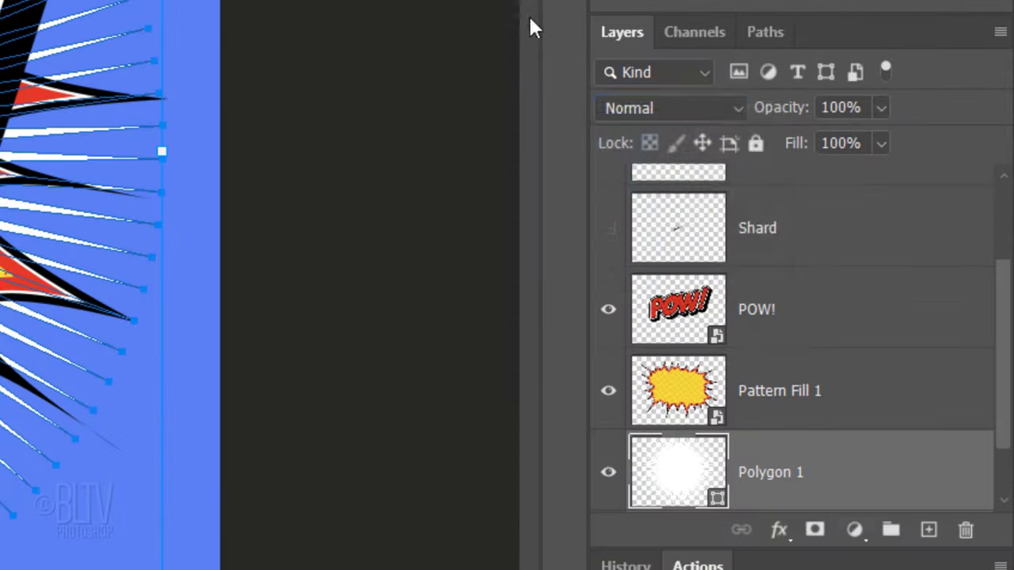
pyautogui.click(844, 256)
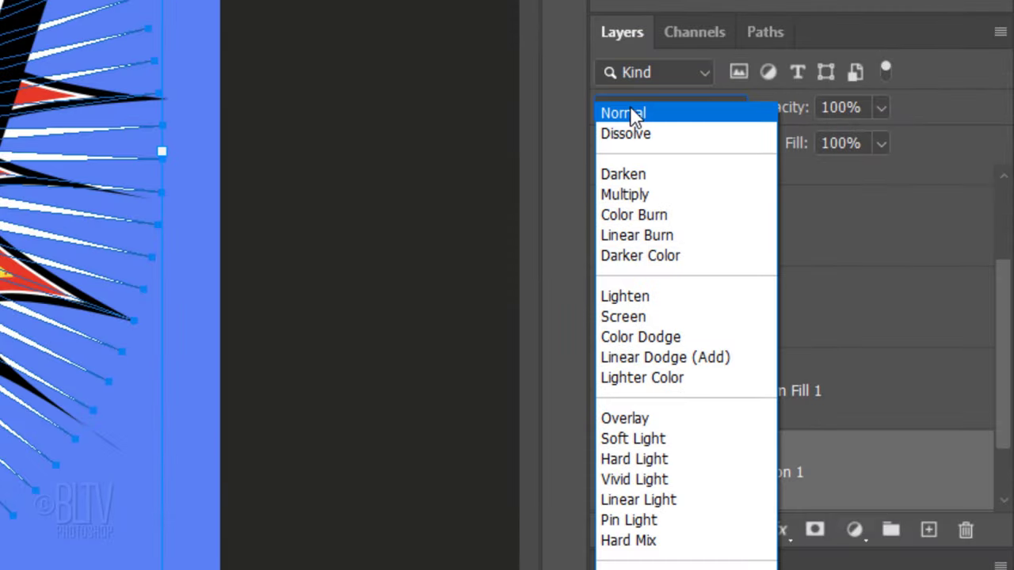
pyautogui.click(622, 419)
# Set the rays layer to 30% opacity and deselect its path outline
pyautogui.click(862, 100)
pyautogui.write('30')
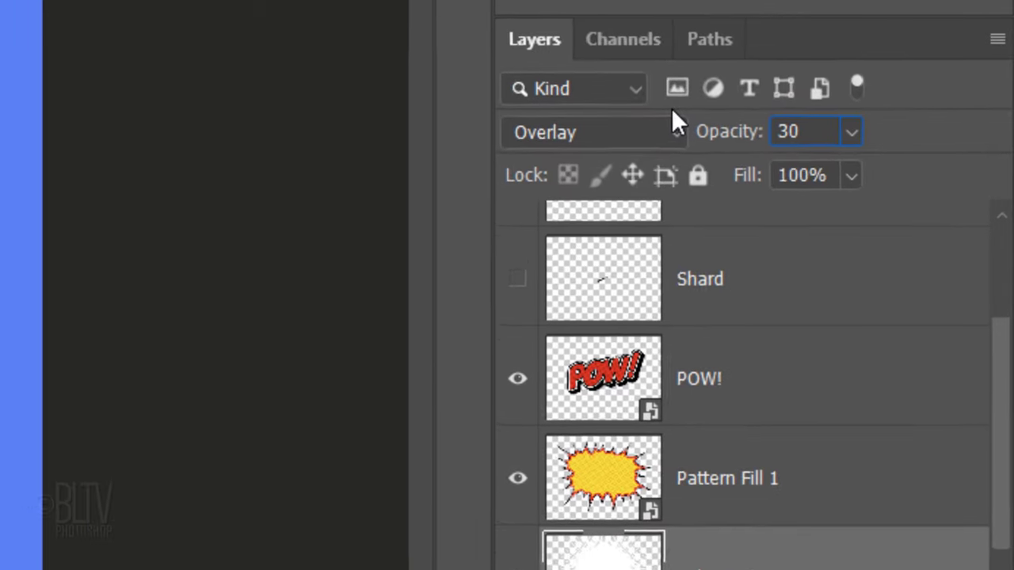
pyautogui.click(686, 47)
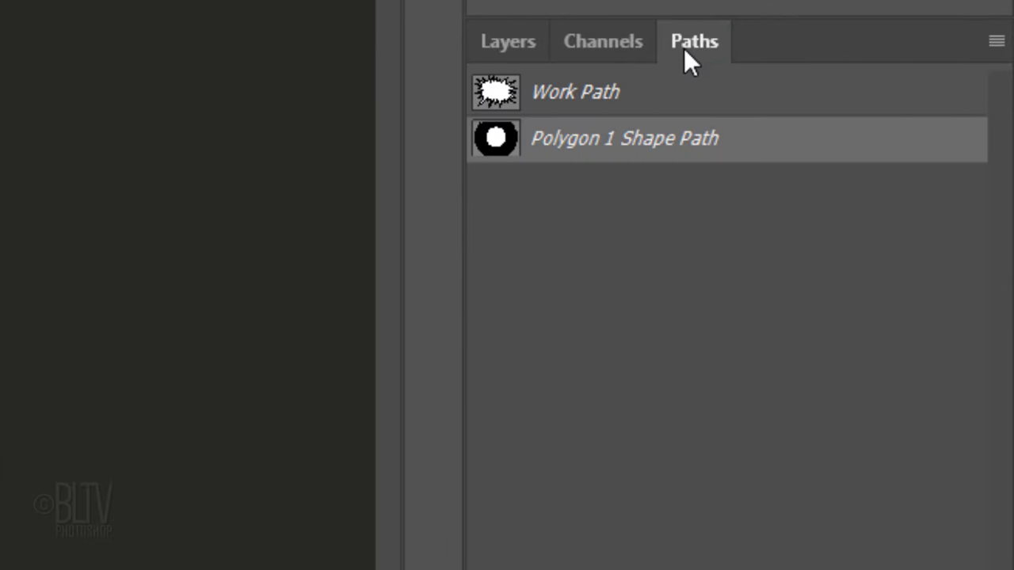
pyautogui.click(622, 194)
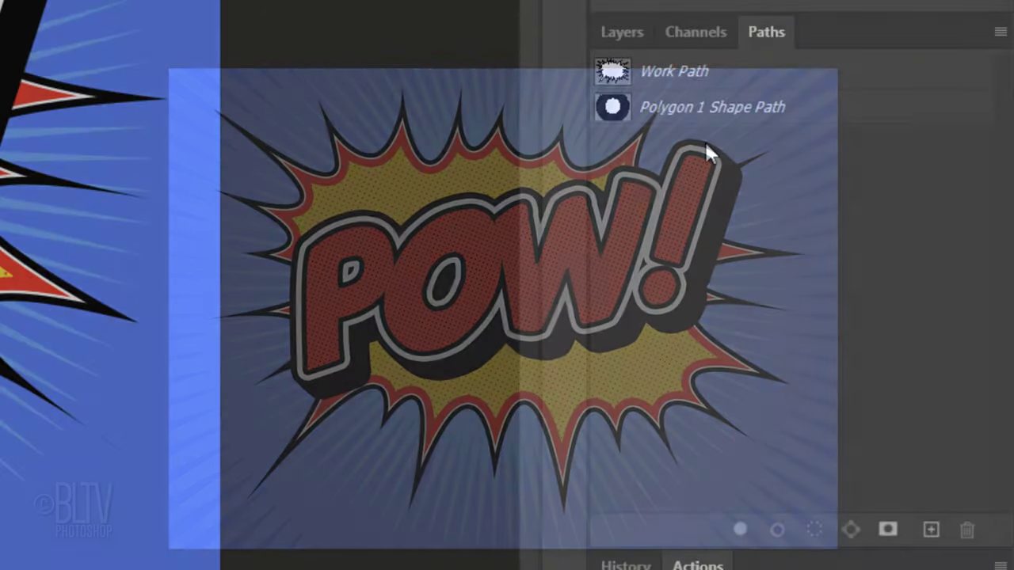
# Add a layer below Polygon 1 and draw a larger white ray burst at 40% opacity
pyautogui.click(620, 31)
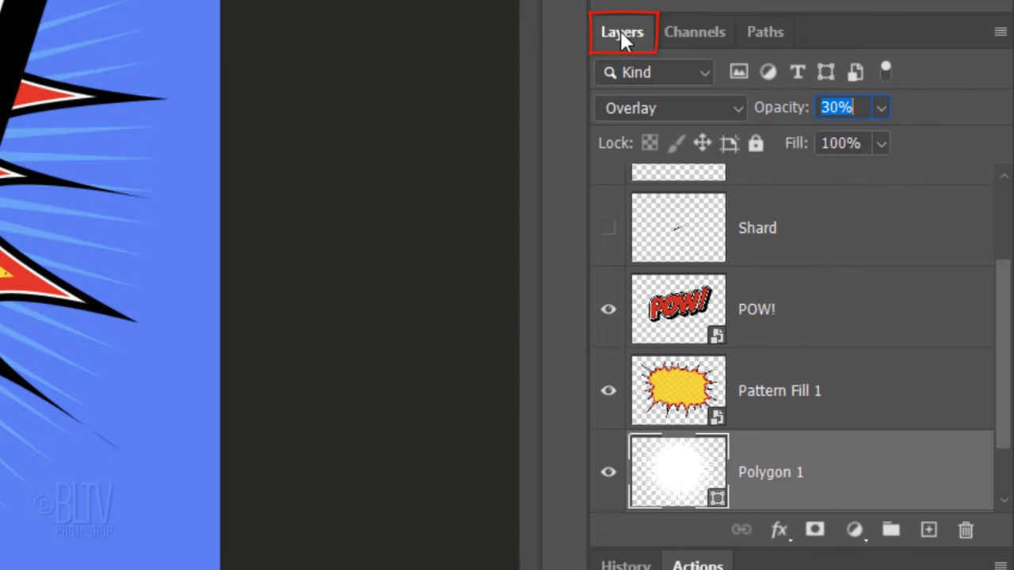
pyautogui.keyDown('ctrl'); pyautogui.click(927, 531); pyautogui.keyUp('ctrl')
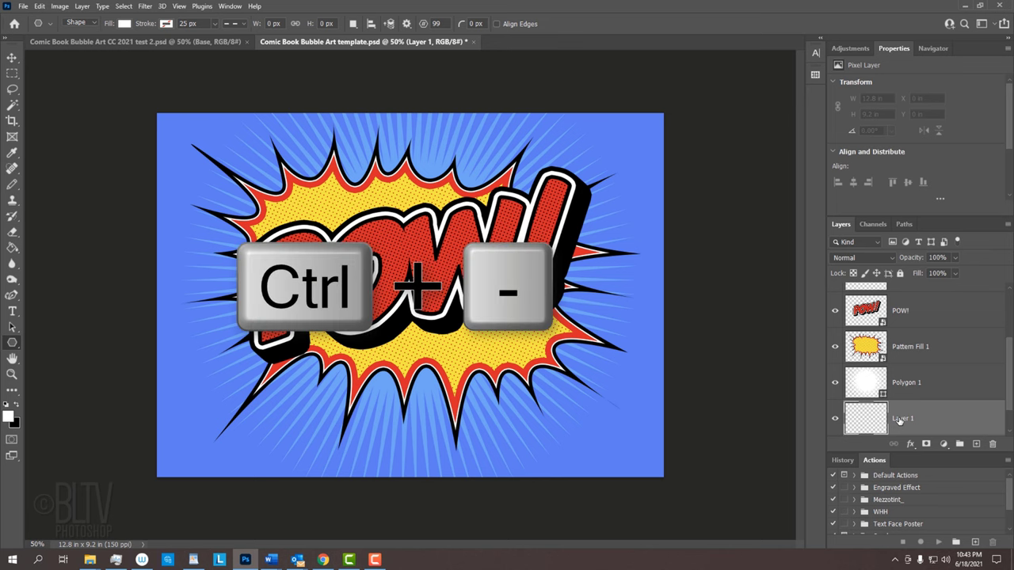
pyautogui.hotkey('ctrl', '-')
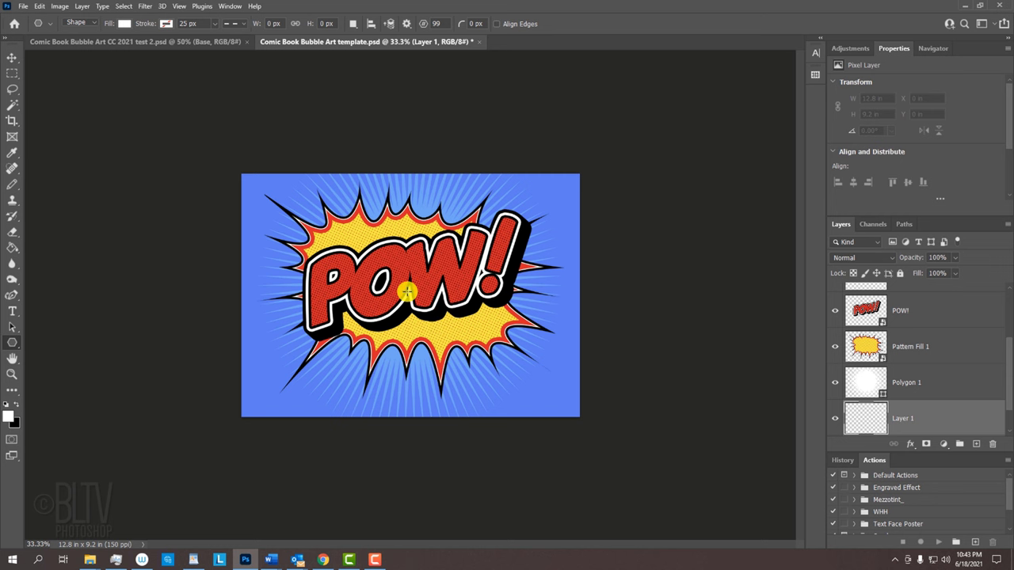
pyautogui.moveTo(406, 292); pyautogui.dragTo(828, 5)
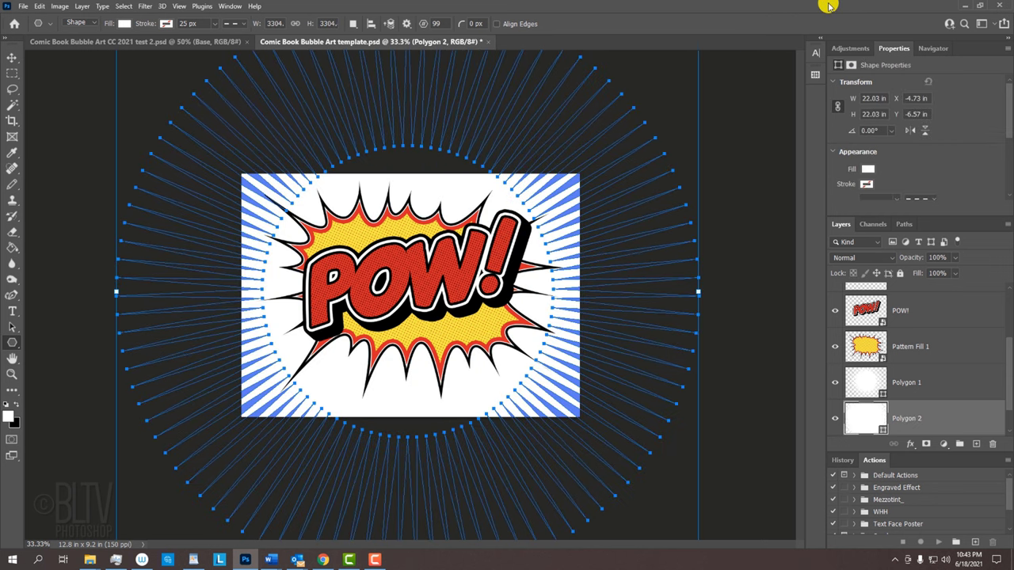
pyautogui.press('Return')
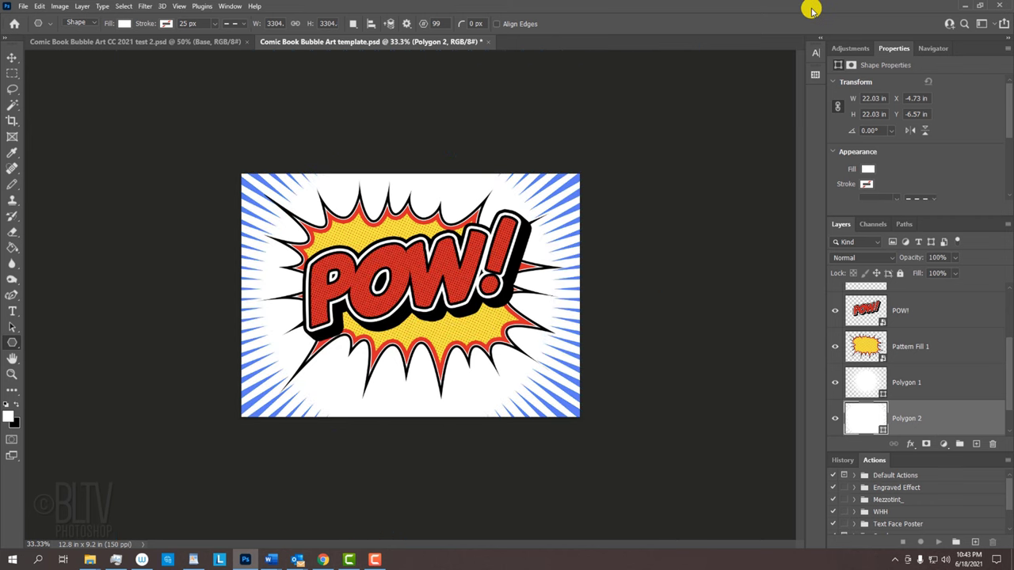
pyautogui.write('40')
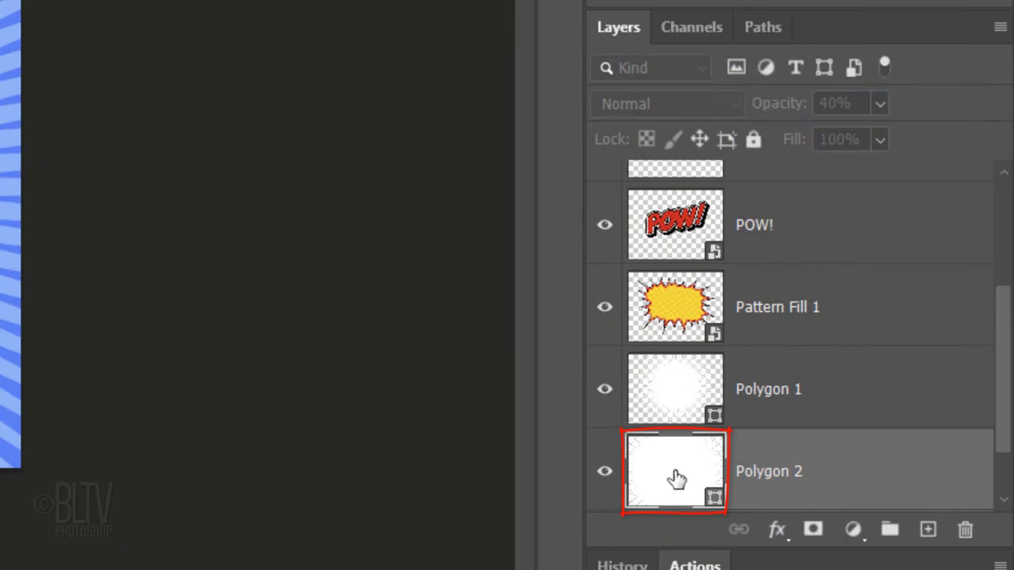
# Give Polygon 2 a Color Overlay of 0052F9 at 40% opacity
pyautogui.doubleClick(676, 478)
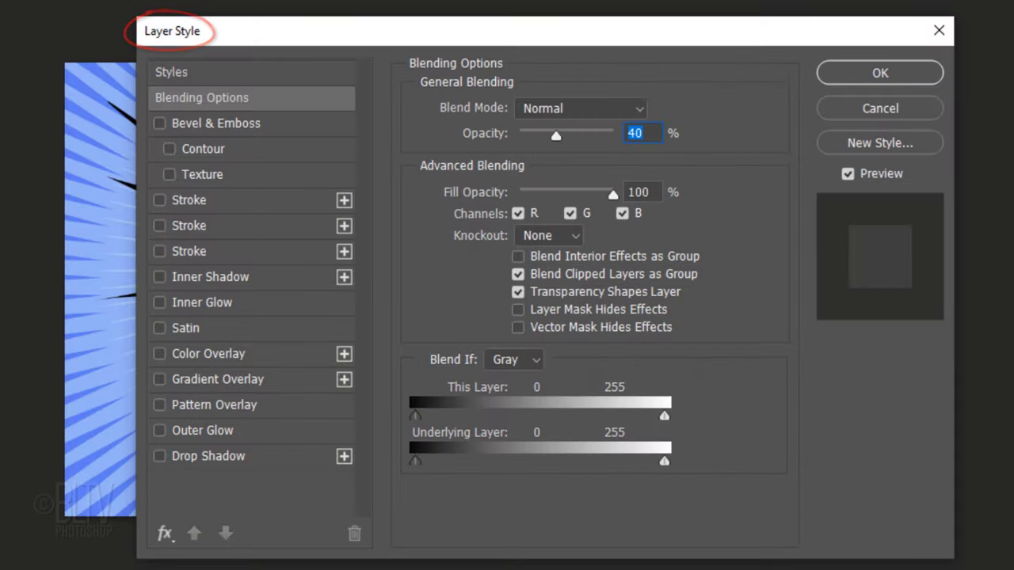
pyautogui.click(204, 354)
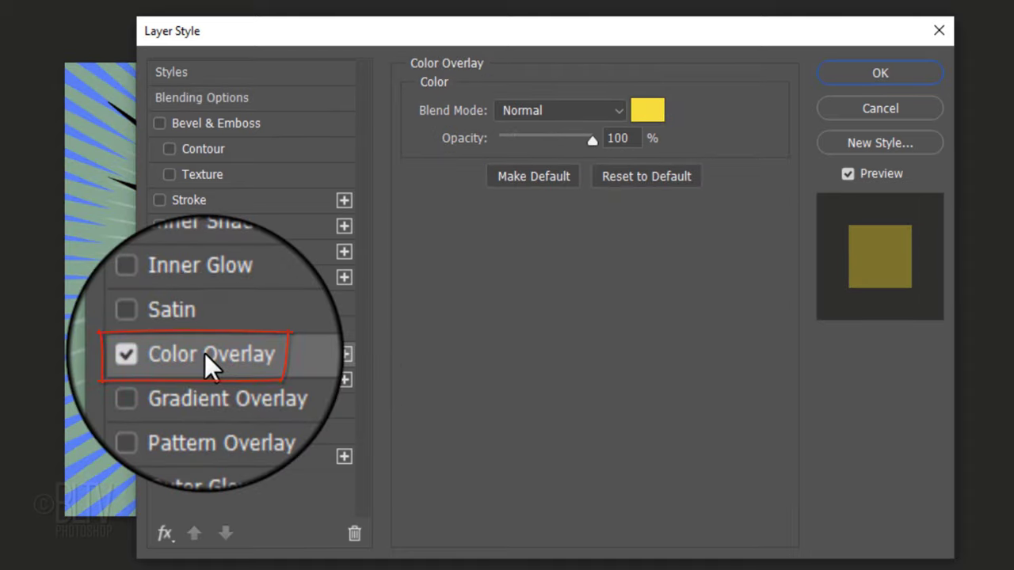
pyautogui.click(650, 112)
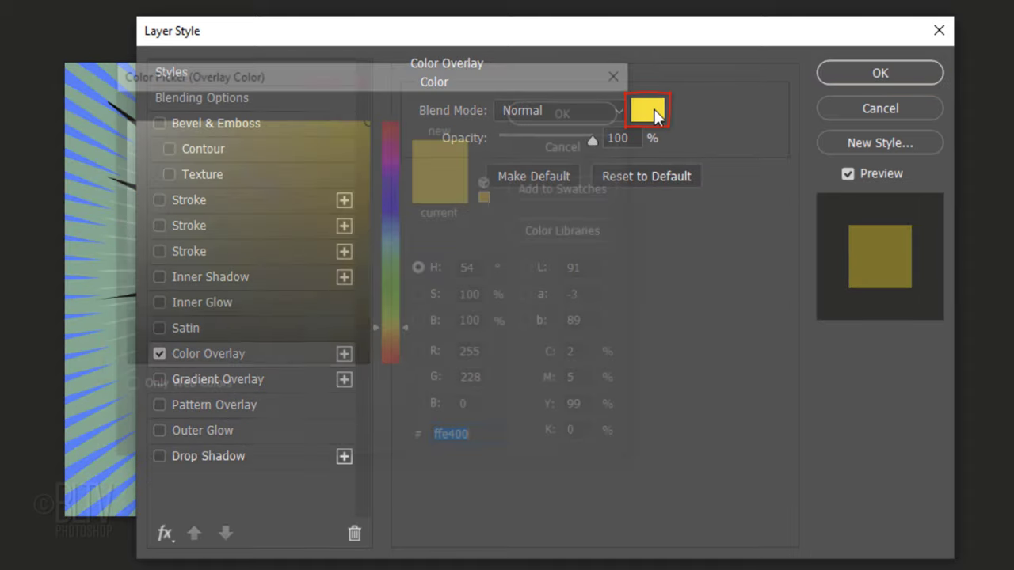
pyautogui.write('005')
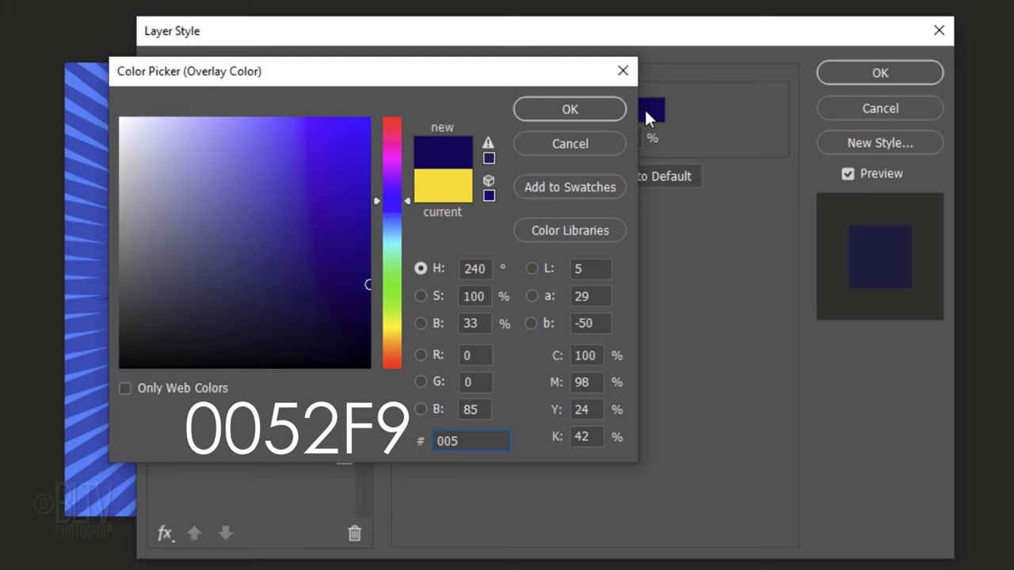
pyautogui.write('2F9')
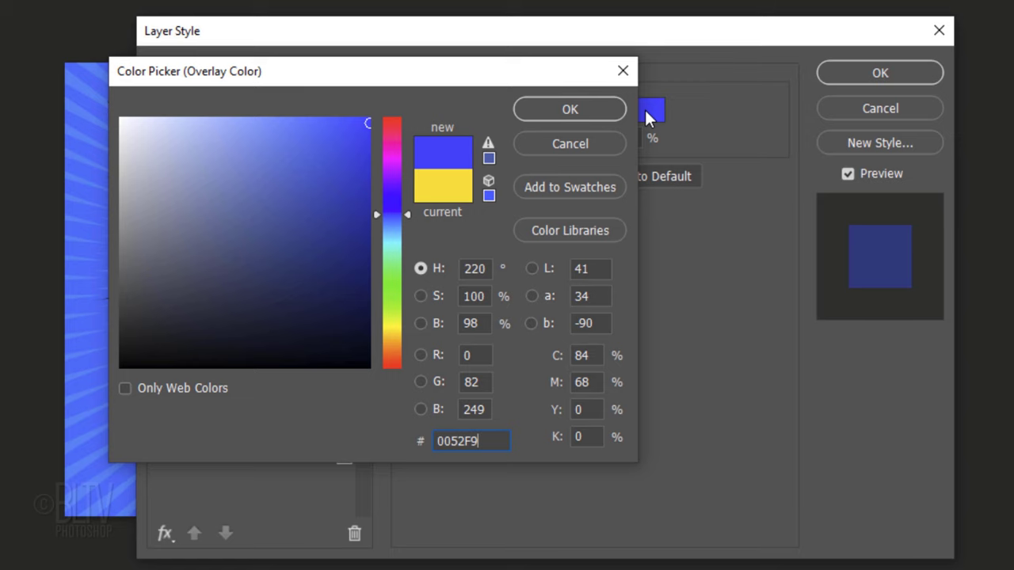
pyautogui.click(566, 108)
pyautogui.click(636, 138)
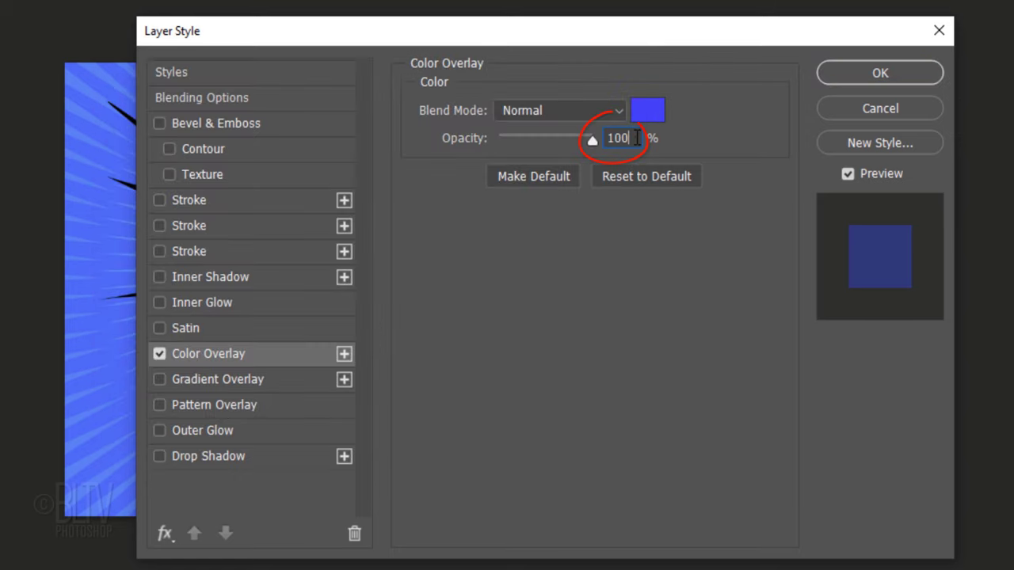
pyautogui.press('BackSpace')
pyautogui.press('BackSpace')
pyautogui.press('BackSpace')
pyautogui.write('40')
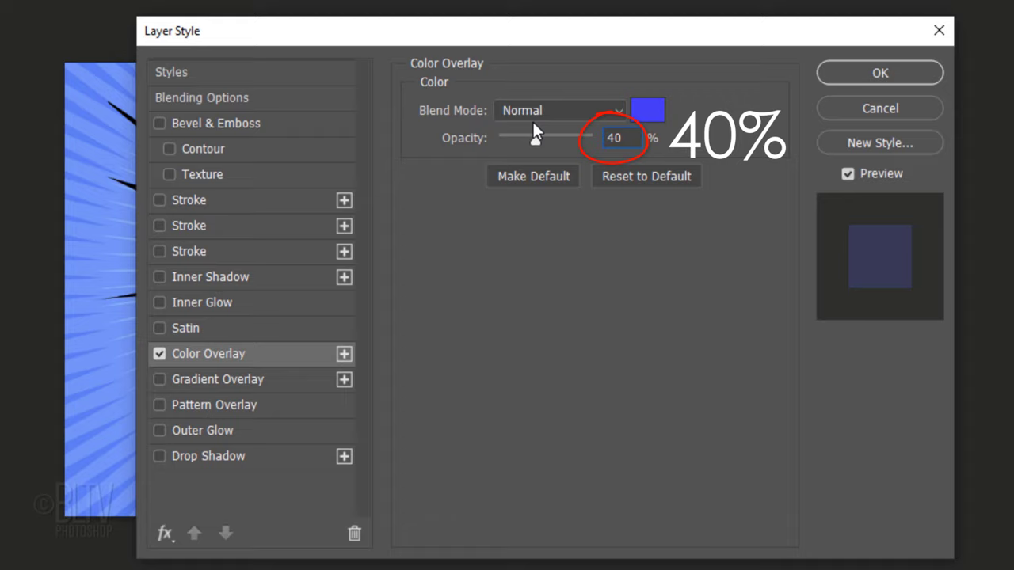
pyautogui.click(855, 72)
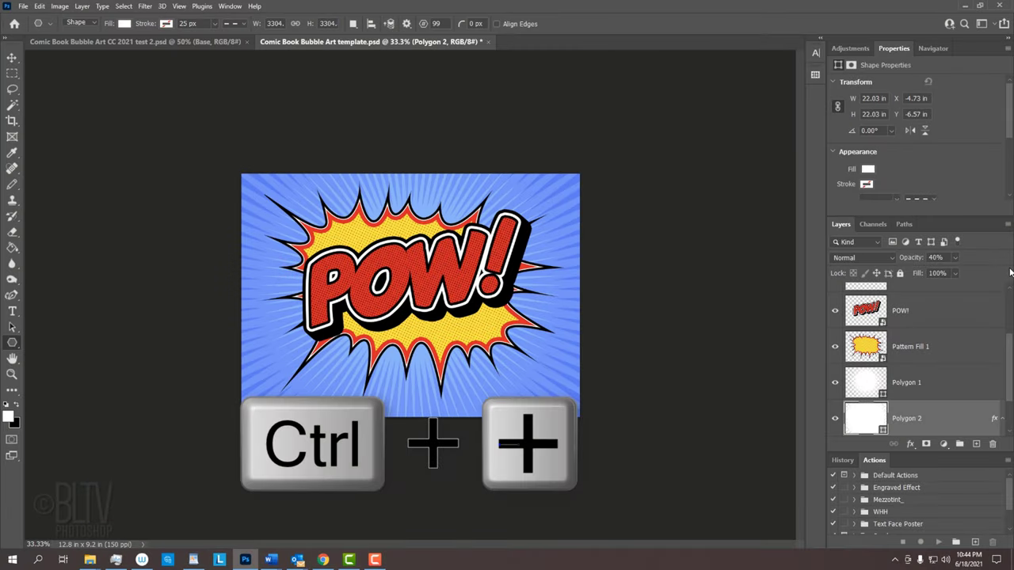
# Zoom back in, make the Shard layer visible and select it
pyautogui.hotkey('ctrl', '+')
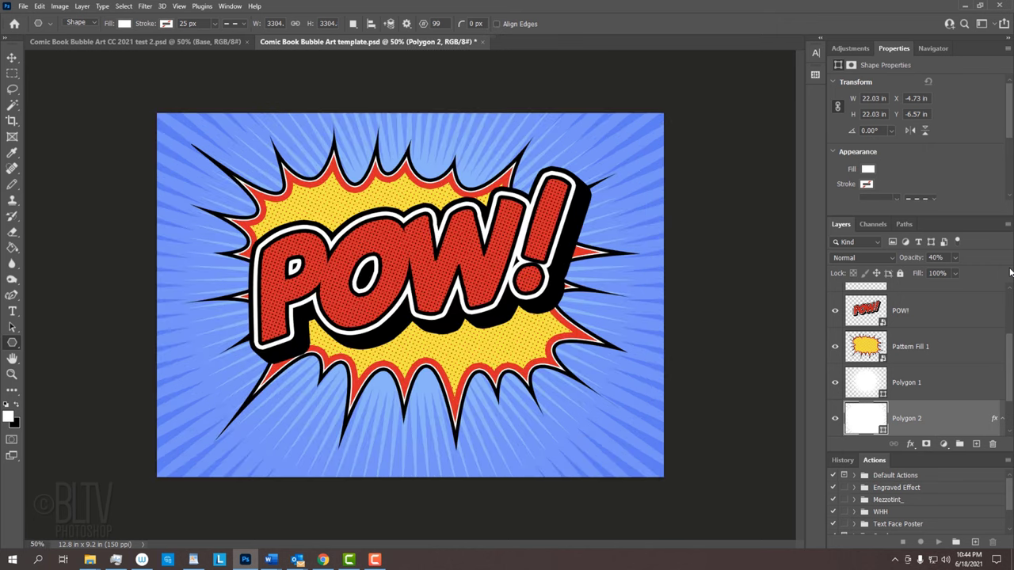
pyautogui.scroll(-1, 1010, 367)
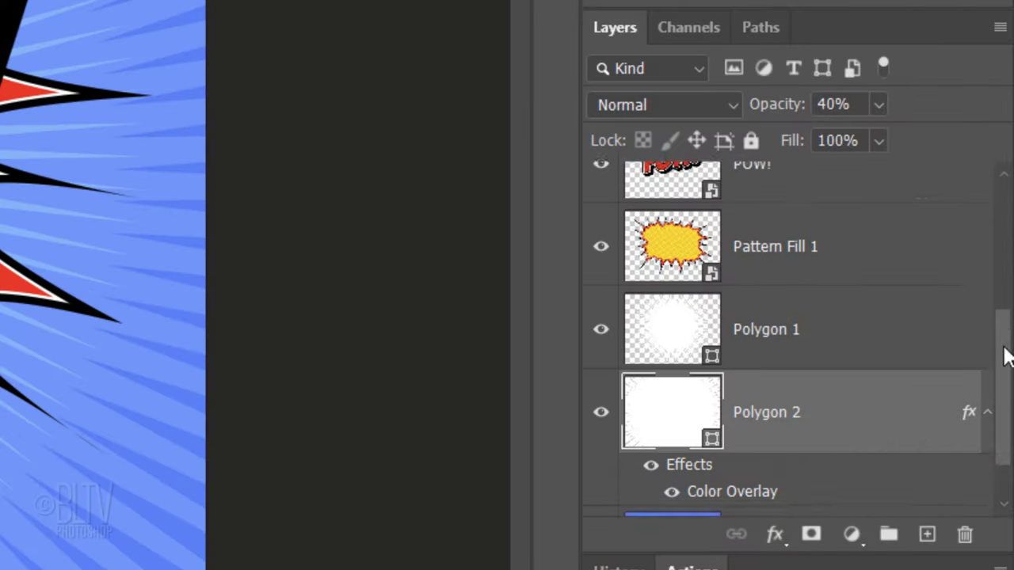
pyautogui.scroll(3, 1004, 354)
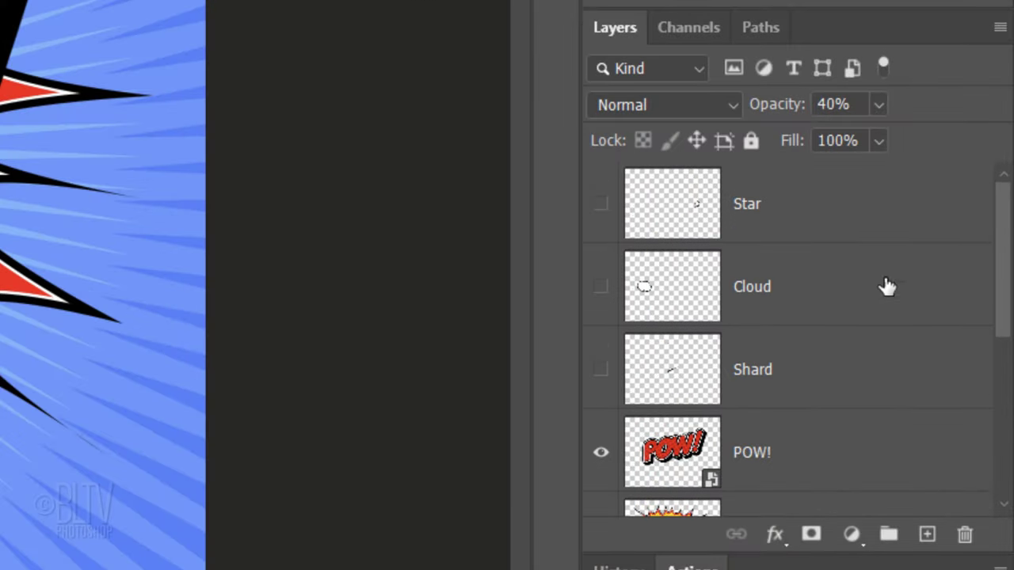
pyautogui.click(601, 371)
pyautogui.click(668, 382)
# Group the Shard layer, name the group Shard, and select the layer inside
pyautogui.hotkey('ctrl', 'g')
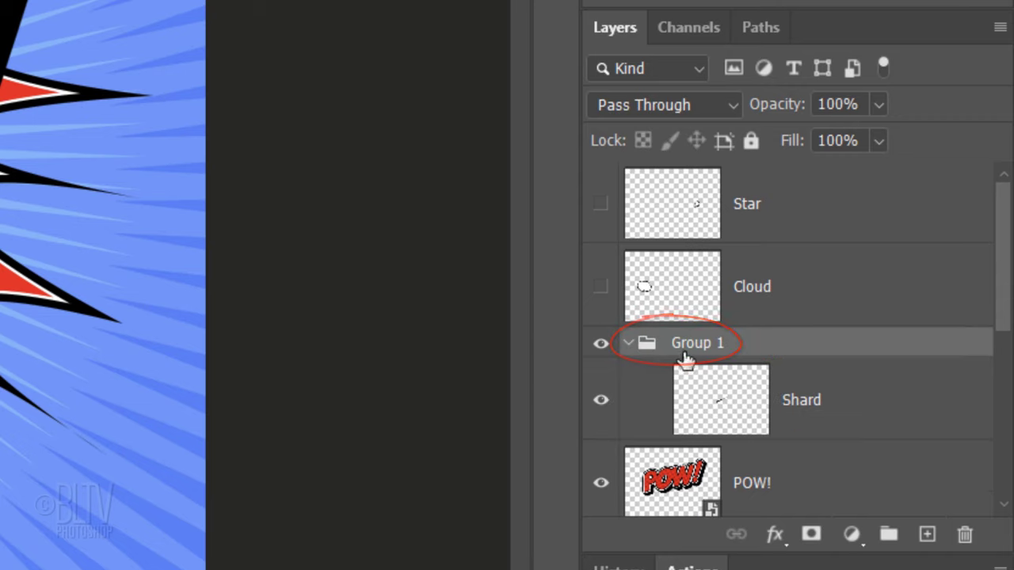
pyautogui.doubleClick(693, 342)
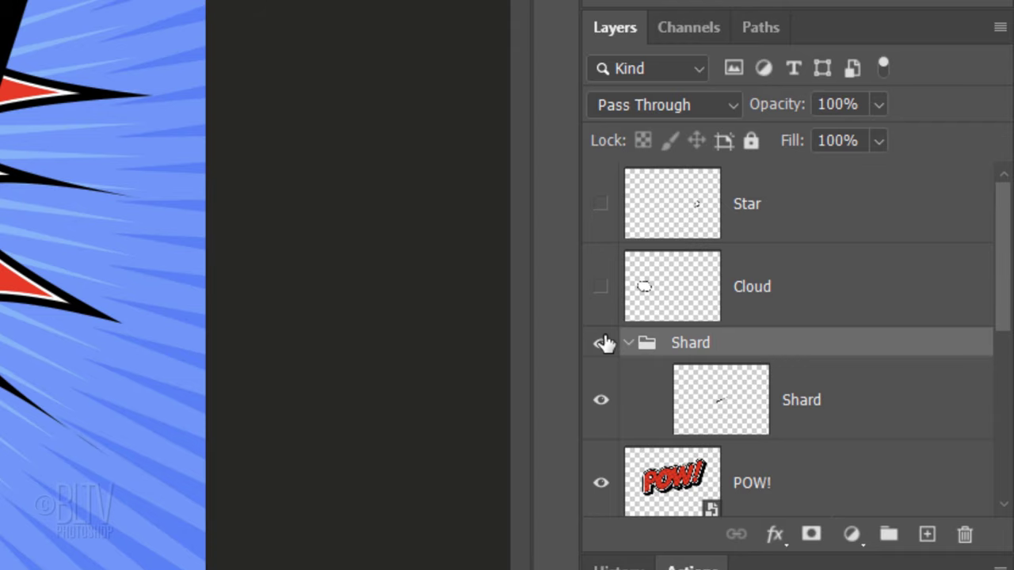
pyautogui.click(707, 406)
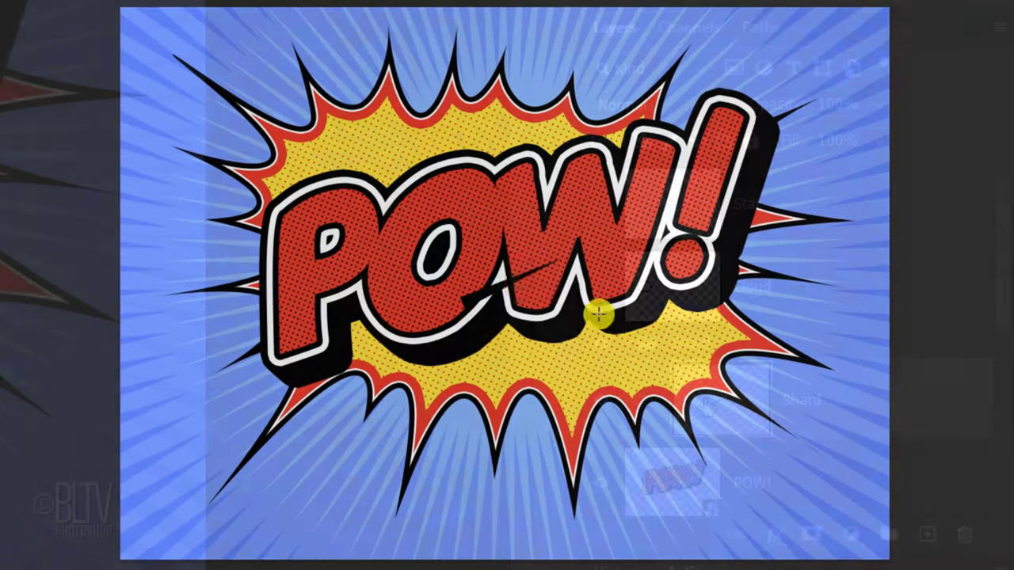
# Move the black shard left of the POW! lettering and rotate it to point outward
pyautogui.press('v')
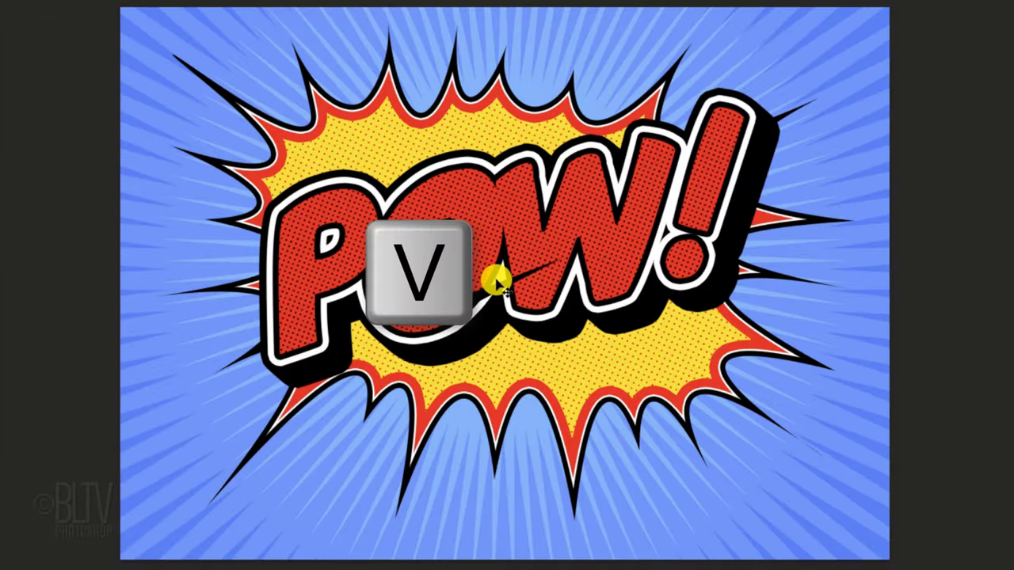
pyautogui.moveTo(495, 281)
pyautogui.mouseDown()
pyautogui.moveTo(174, 230)
pyautogui.moveTo(161, 275)
pyautogui.mouseUp()
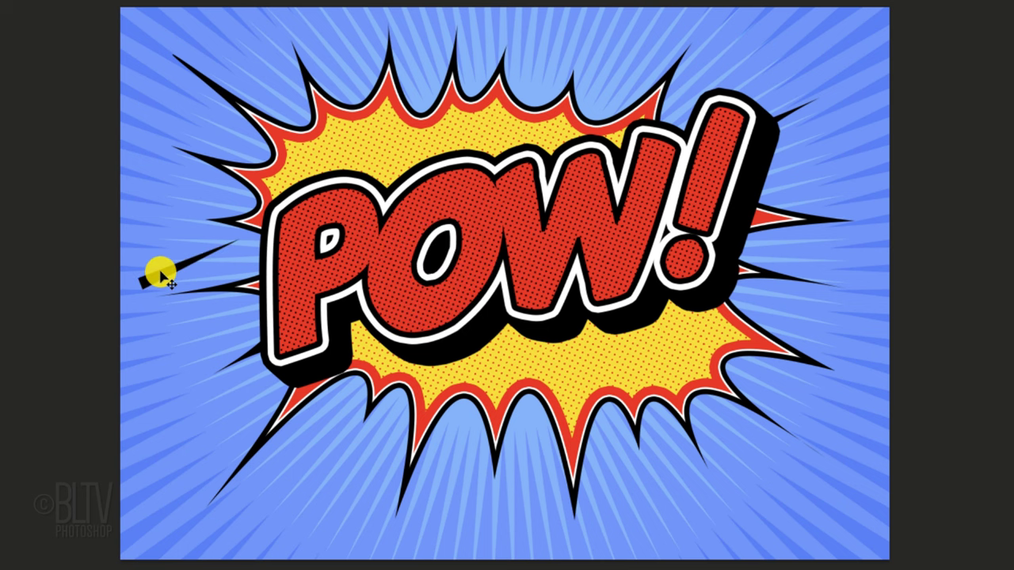
pyautogui.hotkey('ctrl', 't')
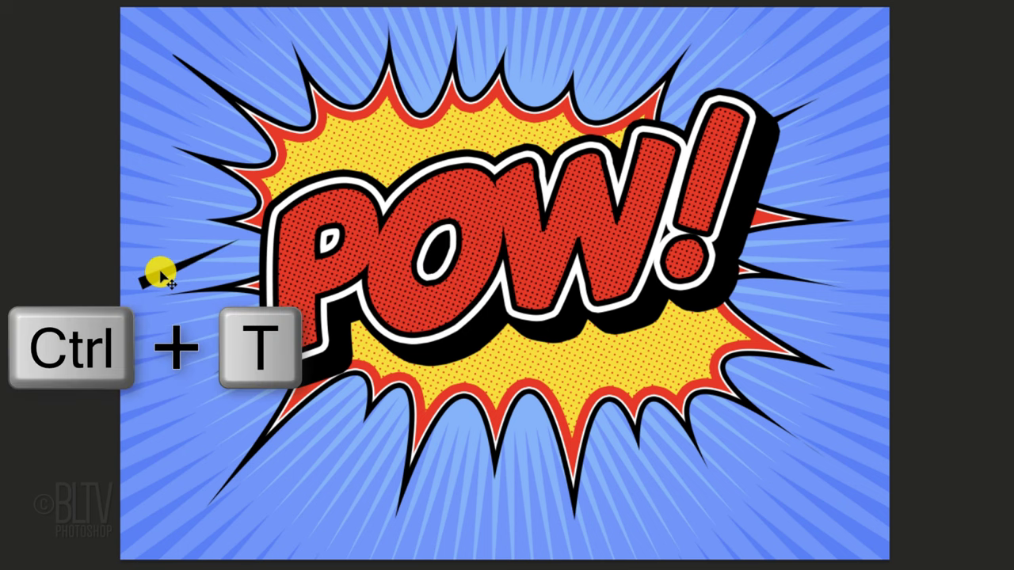
pyautogui.moveTo(248, 218); pyautogui.dragTo(269, 255)
pyautogui.press('Return')
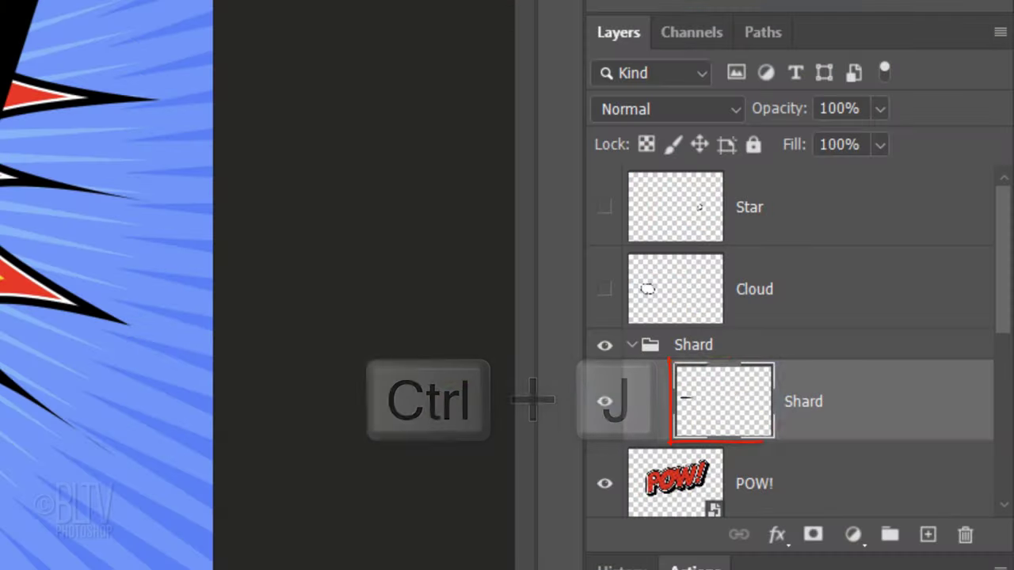
# Duplicate the shard, place it lower left, rotate it diagonally and lengthen it to about 2.058 in
pyautogui.hotkey('ctrl', 'j')
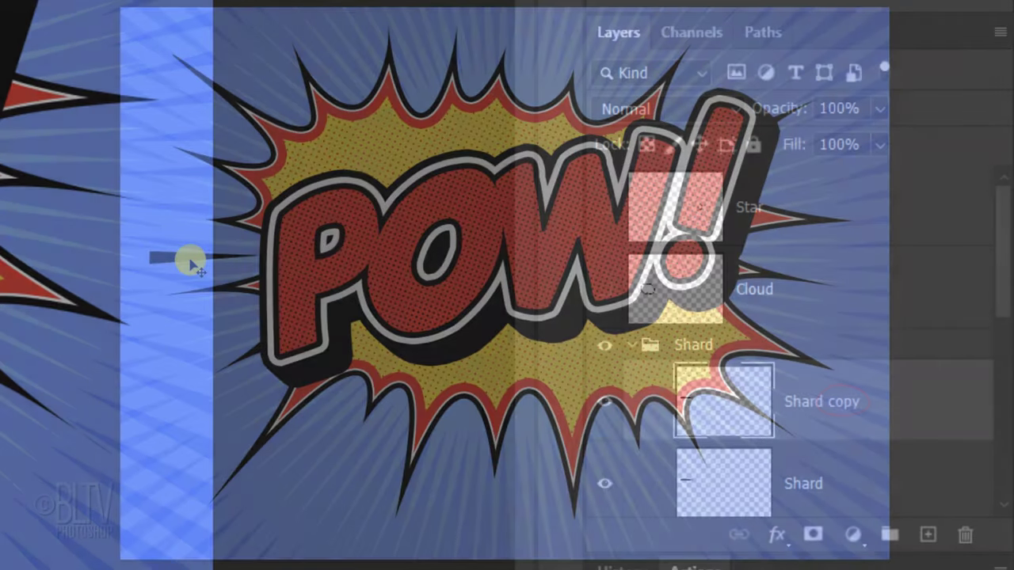
pyautogui.moveTo(191, 260); pyautogui.dragTo(190, 412)
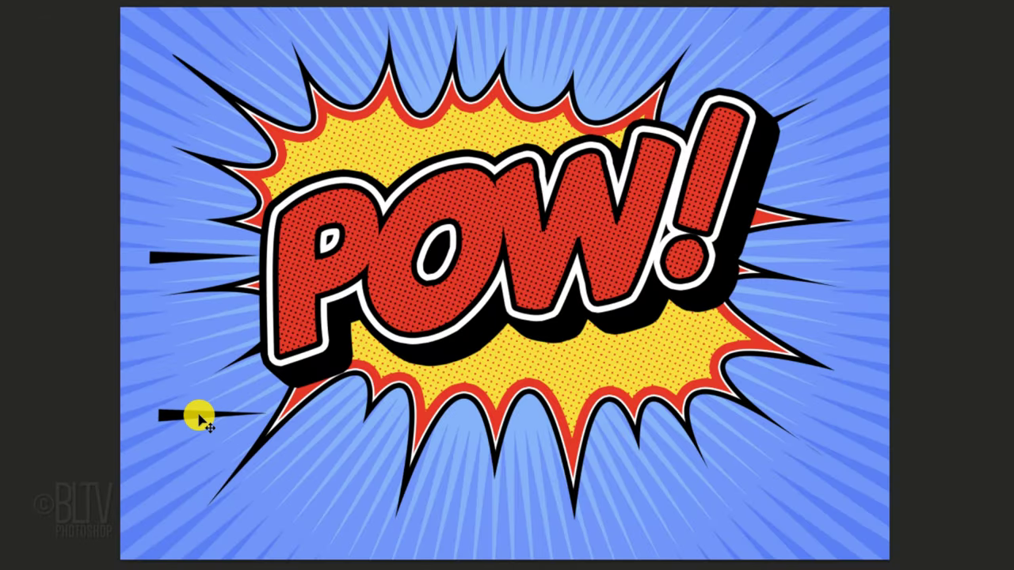
pyautogui.hotkey('ctrl', 't')
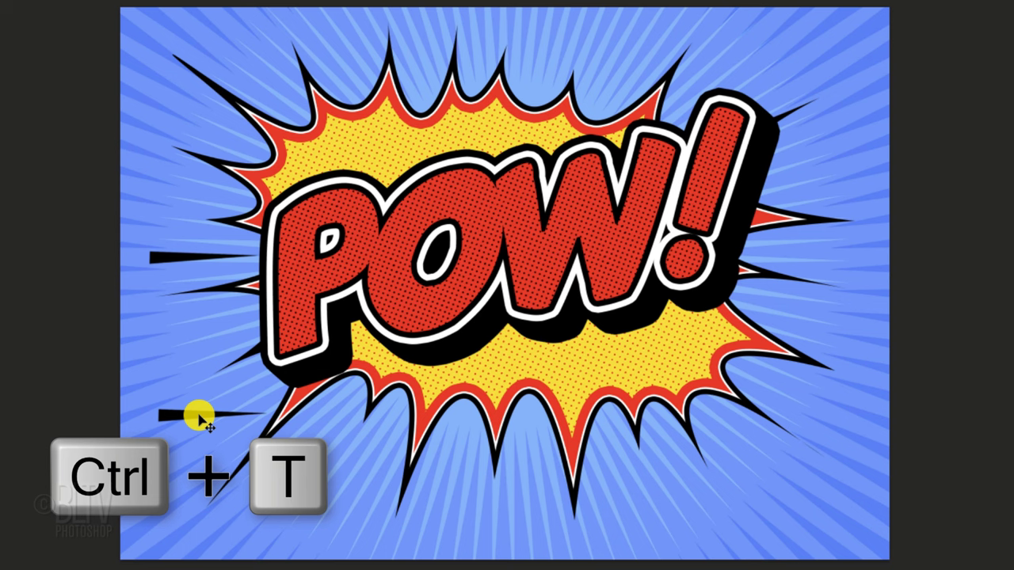
pyautogui.moveTo(283, 405); pyautogui.dragTo(271, 356)
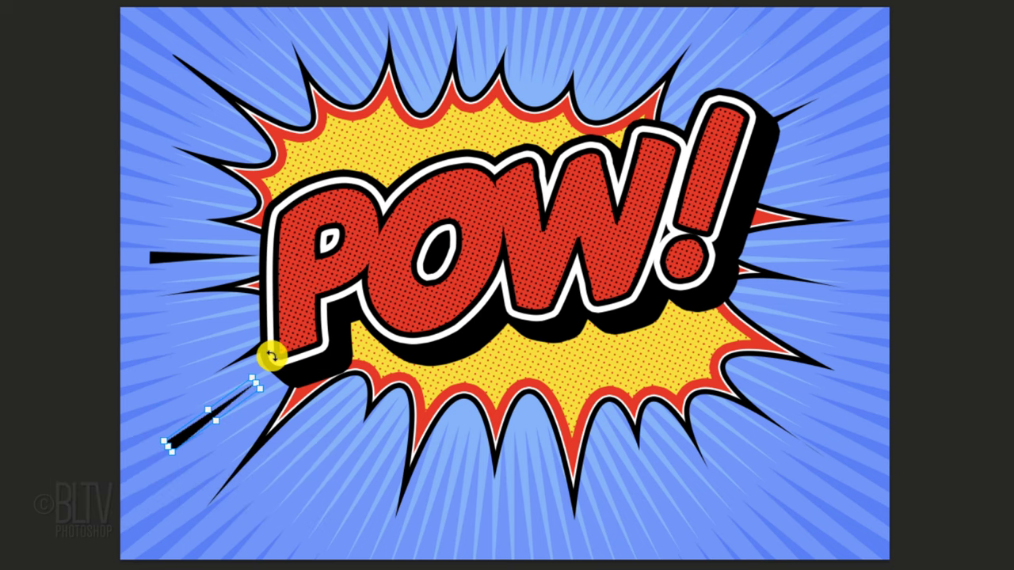
pyautogui.moveTo(169, 450); pyautogui.dragTo(166, 459)
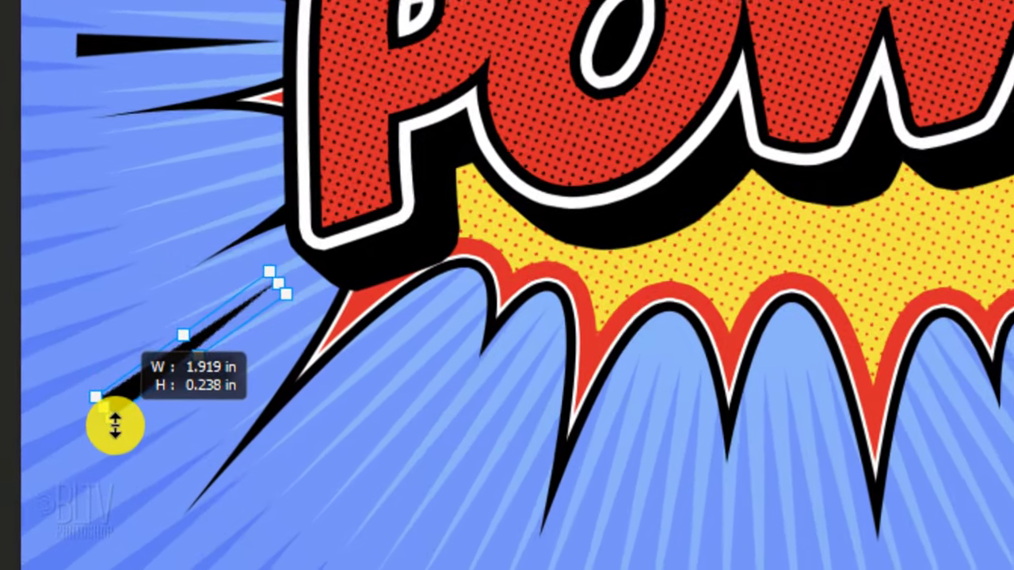
pyautogui.moveTo(114, 426); pyautogui.dragTo(115, 427)
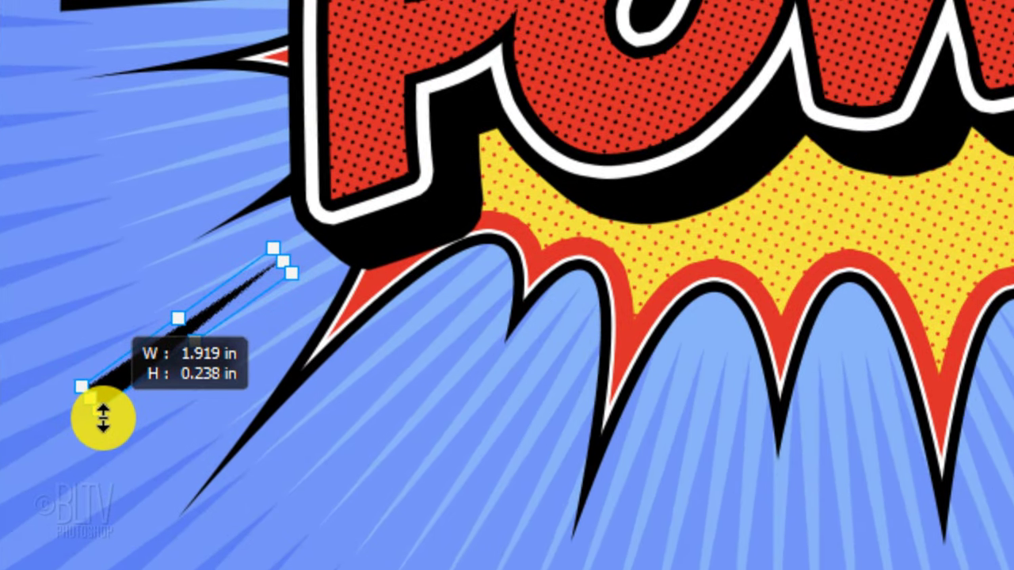
pyautogui.press('alt')
pyautogui.moveTo(103, 420); pyautogui.dragTo(85, 441)
pyautogui.moveTo(120, 401); pyautogui.dragTo(384, 474)
pyautogui.press('Return')
# Add another shard copy rotated more steeply, shrunk and stretched downward, then position a shard below the burst
pyautogui.hotkey('ctrl', 'j')
pyautogui.hotkey('ctrl', 't')
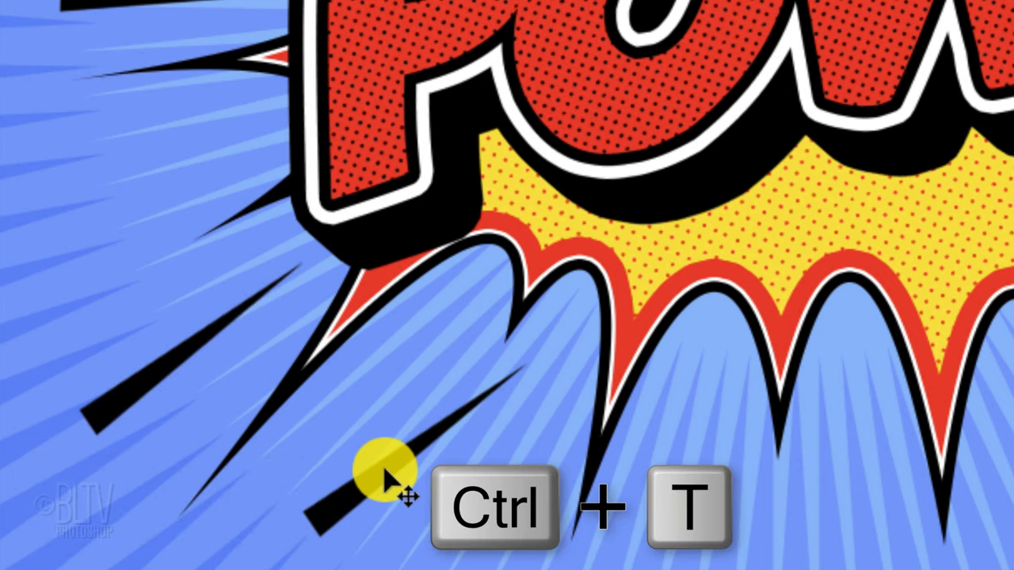
pyautogui.moveTo(631, 362); pyautogui.dragTo(571, 268)
pyautogui.moveTo(470, 318); pyautogui.dragTo(544, 342)
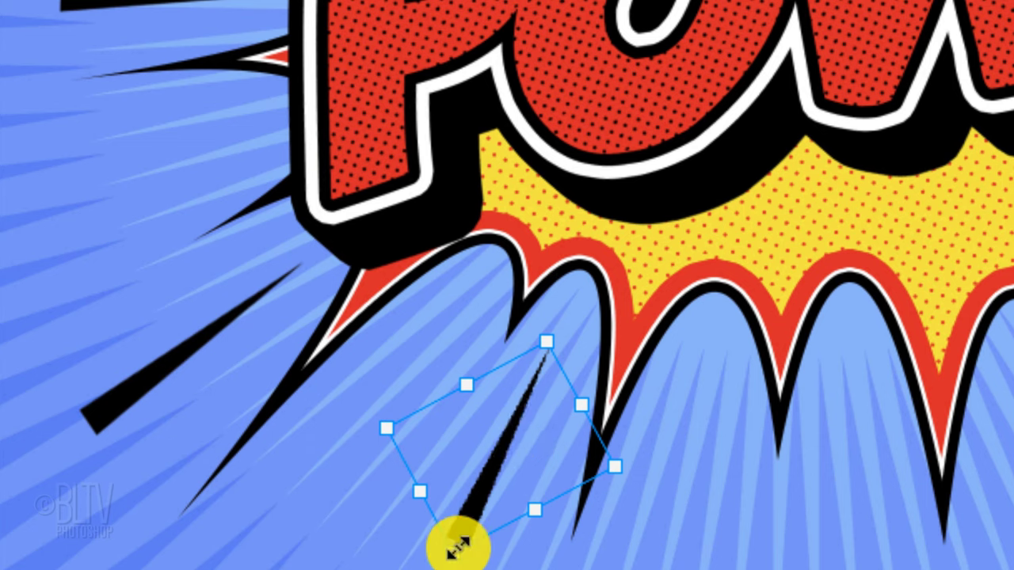
pyautogui.moveTo(455, 544); pyautogui.dragTo(446, 567)
pyautogui.press('Return')
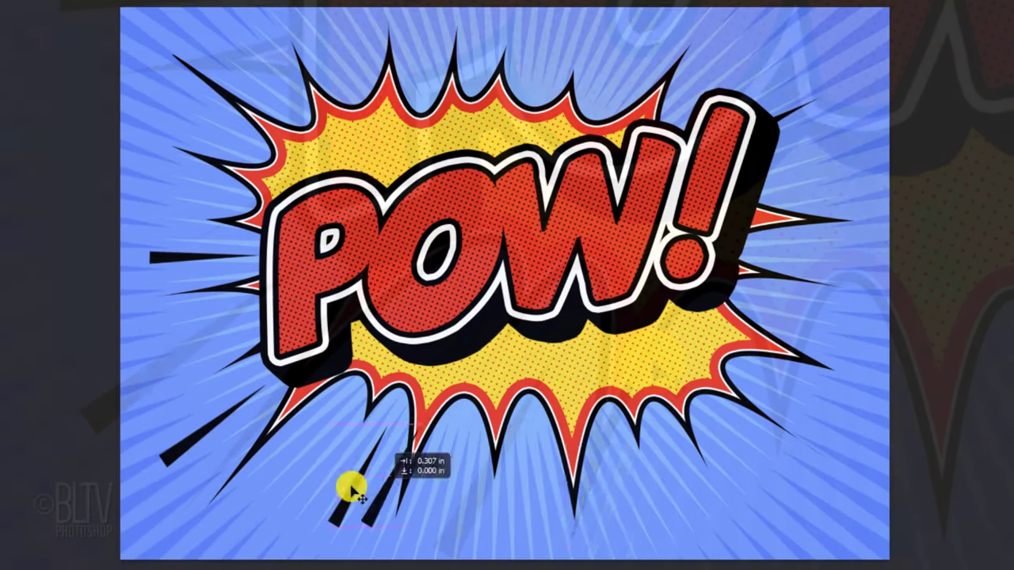
pyautogui.moveTo(596, 502); pyautogui.dragTo(420, 40)
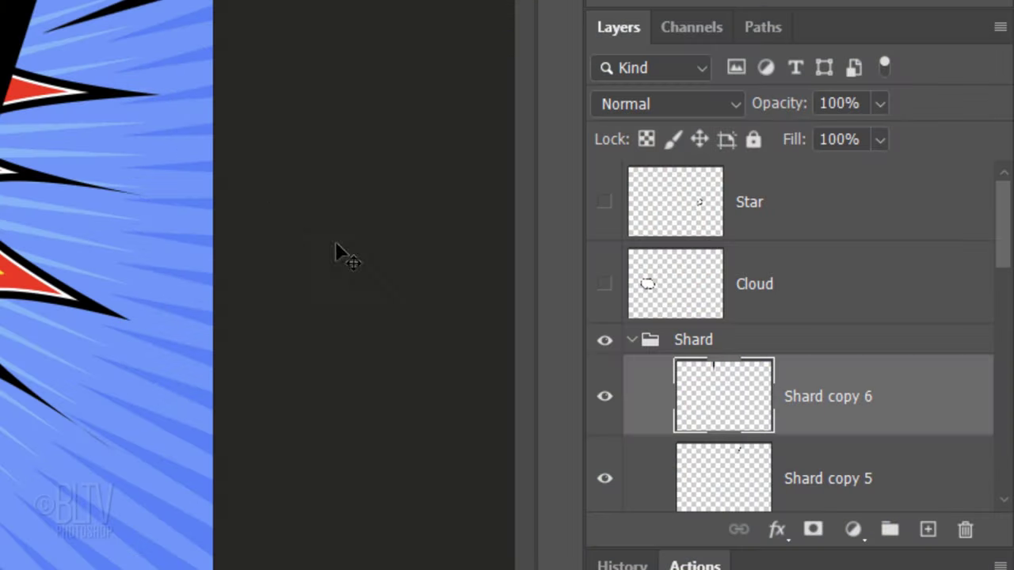
# Collapse the Shard group, show the Cloud layer and put it in a new Cloud group
pyautogui.click(632, 341)
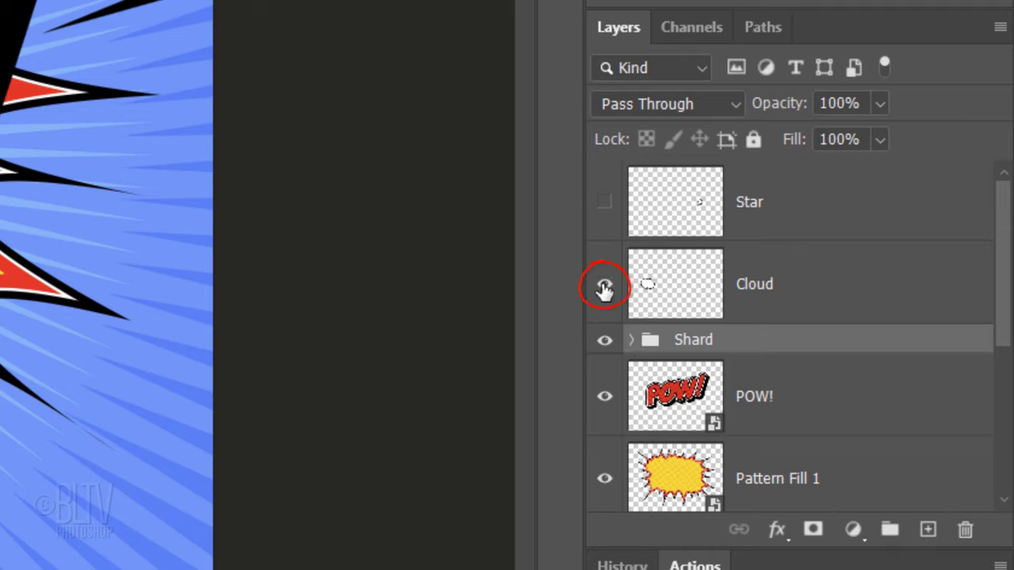
pyautogui.click(673, 279)
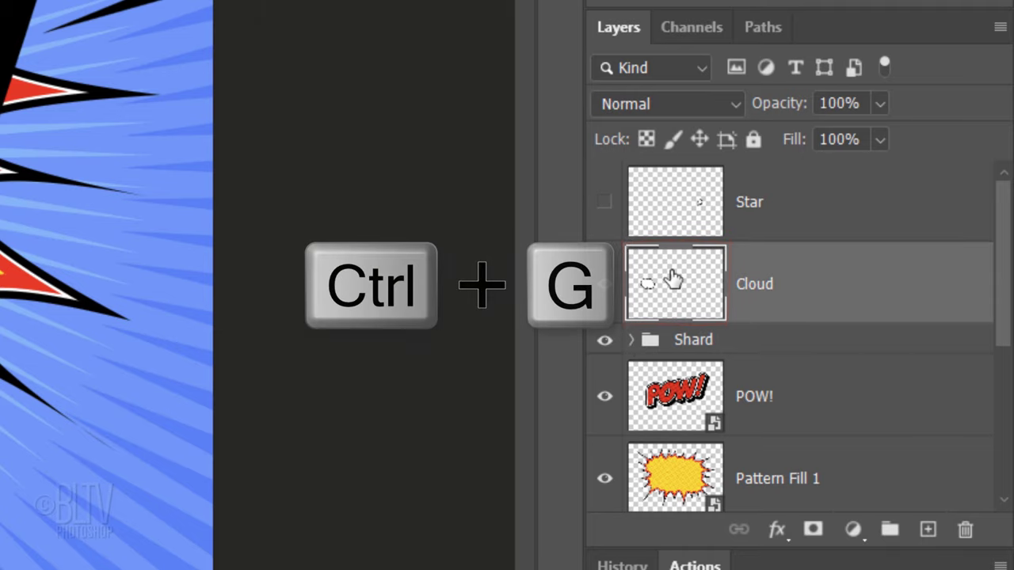
pyautogui.hotkey('ctrl', 'g')
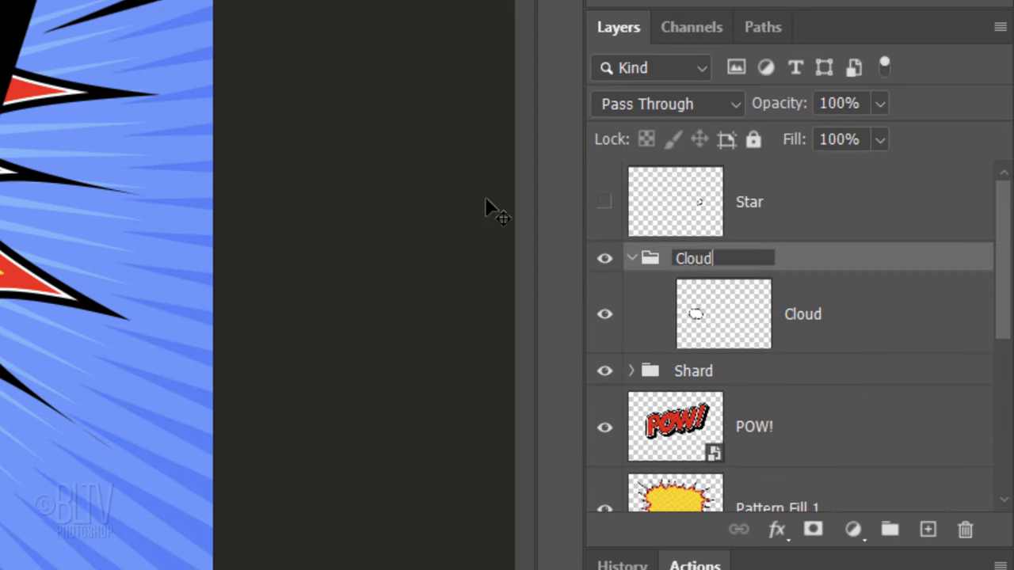
pyautogui.click(711, 321)
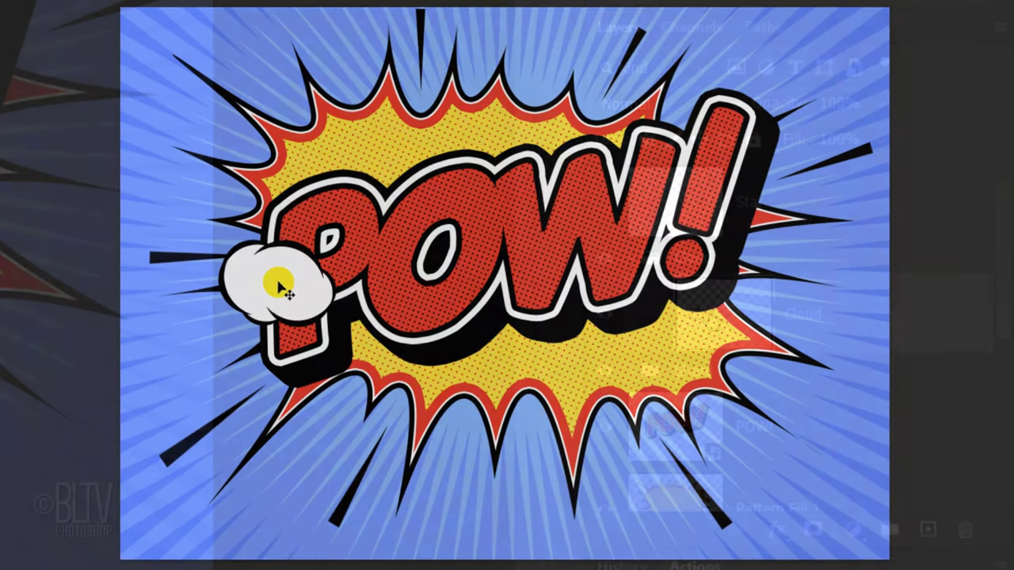
# Place the cloud at the upper left, rotate it slightly, and add copies near the top and right side
pyautogui.moveTo(278, 283); pyautogui.dragTo(191, 171)
pyautogui.moveTo(257, 140); pyautogui.dragTo(190, 103)
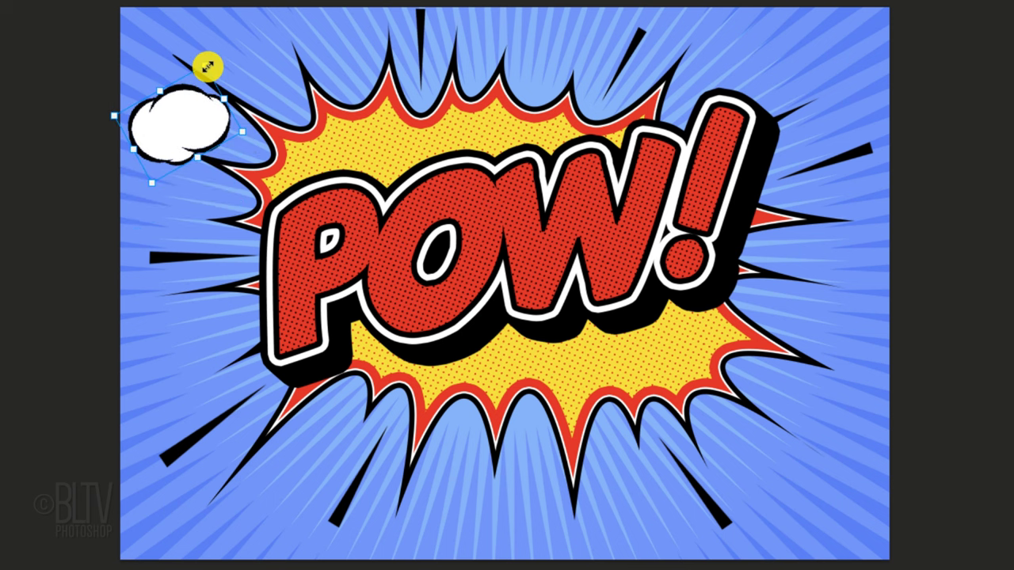
pyautogui.moveTo(208, 66); pyautogui.dragTo(664, 55)
pyautogui.moveTo(575, 55); pyautogui.dragTo(366, 443)
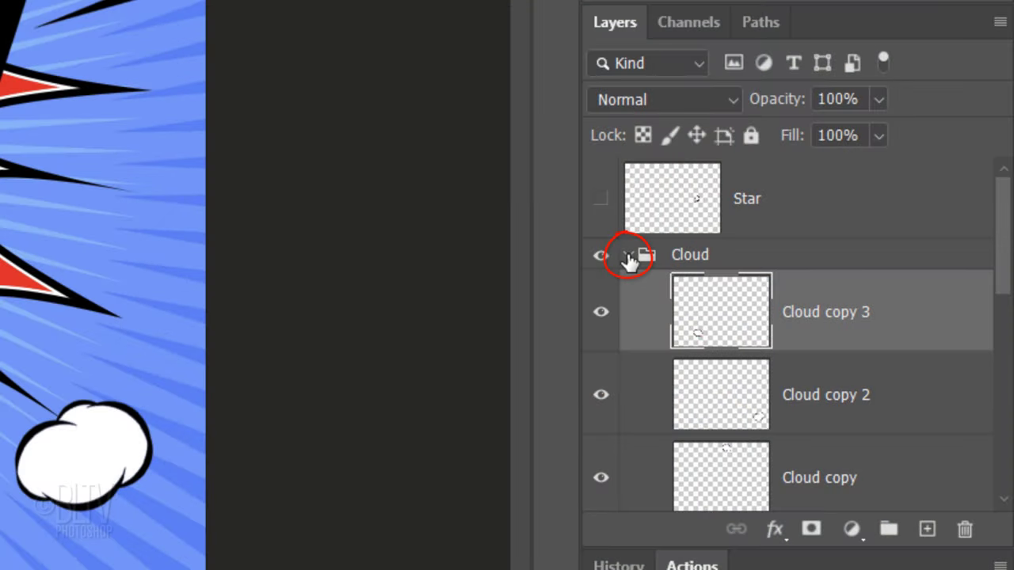
# Group the visible Star layer, move the star beside POW! and add a smaller copy to its right
pyautogui.click(628, 255)
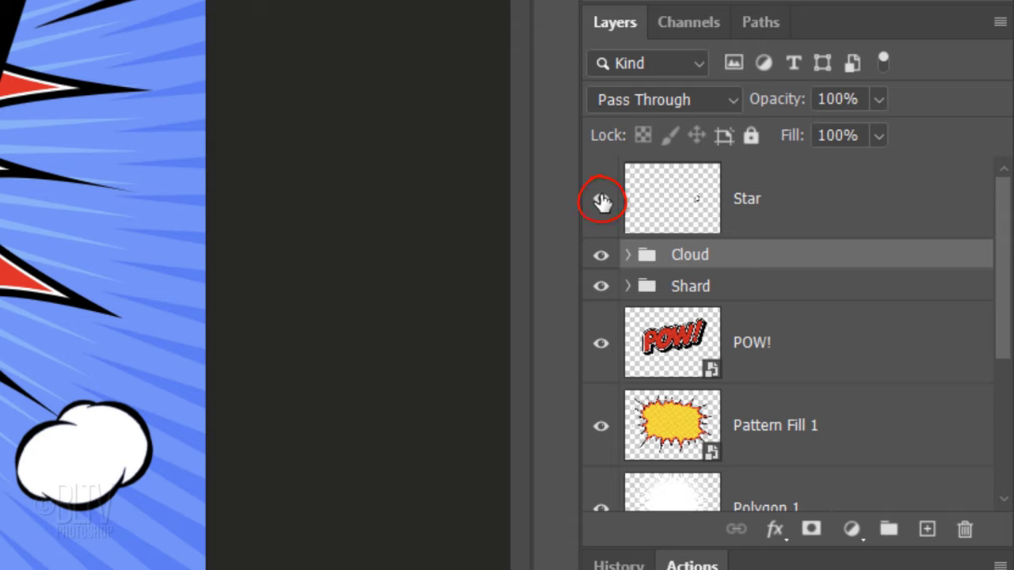
pyautogui.click(670, 198)
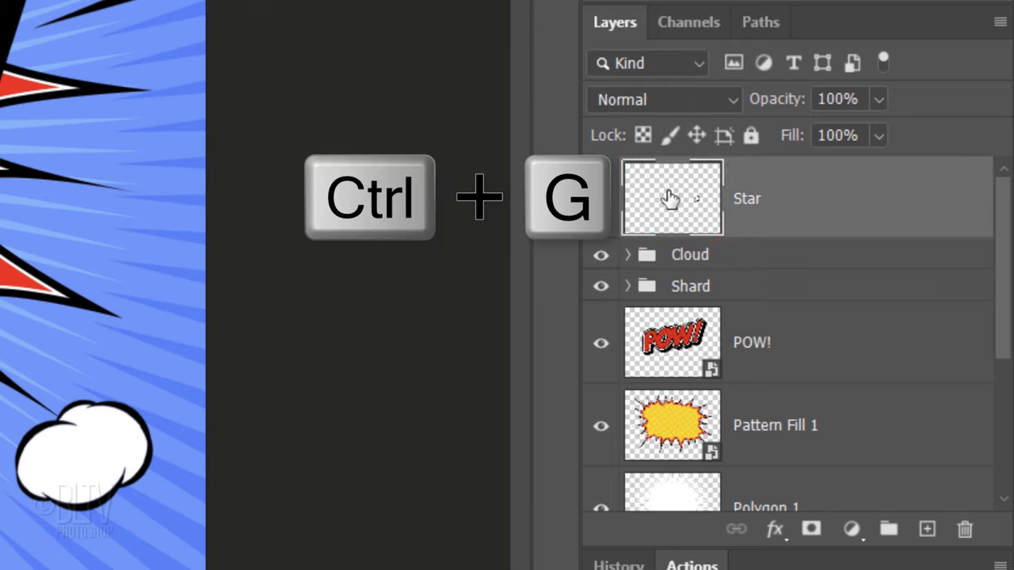
pyautogui.hotkey('ctrl', 'g')
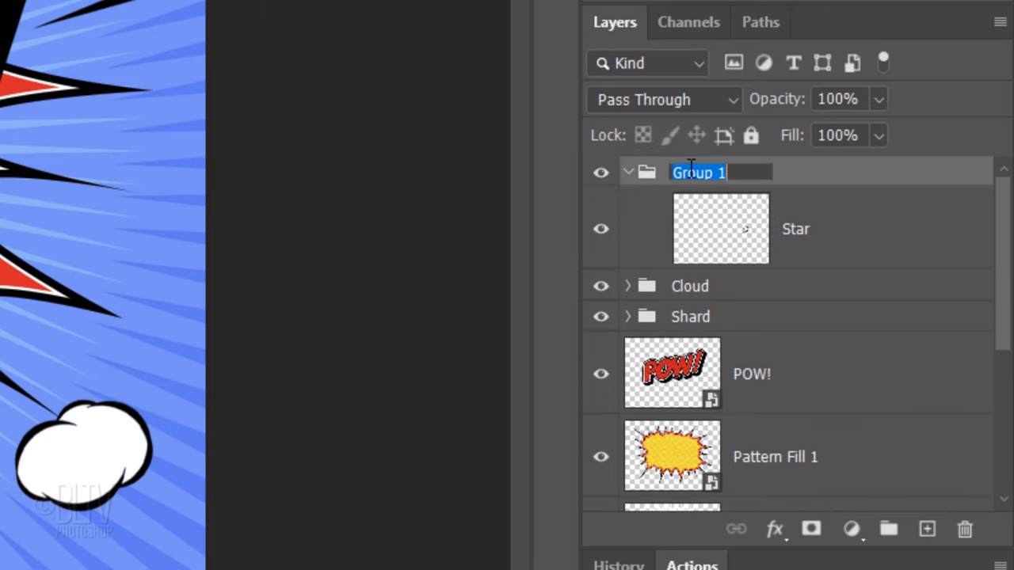
pyautogui.click(714, 232)
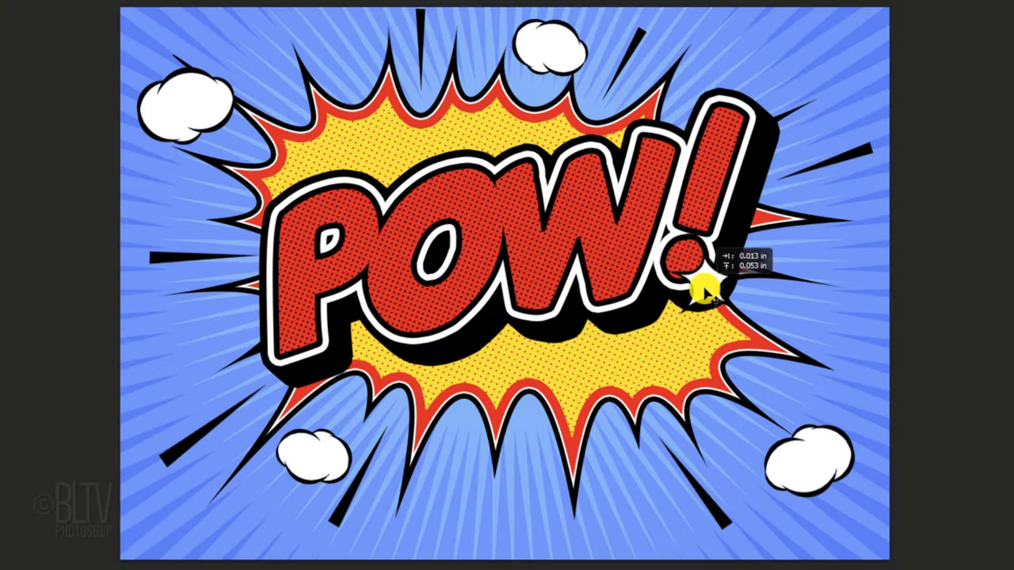
pyautogui.moveTo(706, 287); pyautogui.dragTo(837, 317)
pyautogui.moveTo(856, 281); pyautogui.dragTo(806, 314)
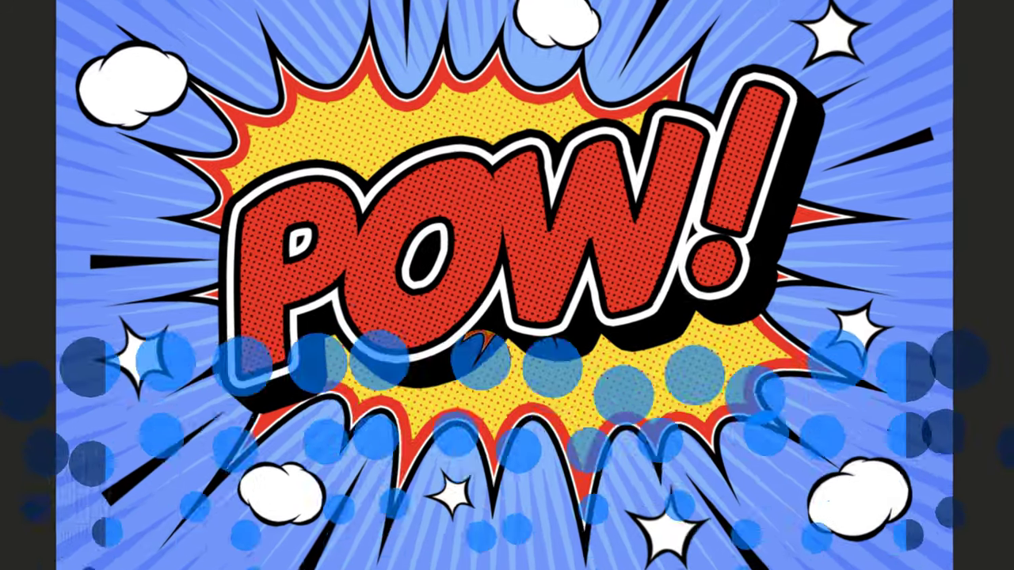